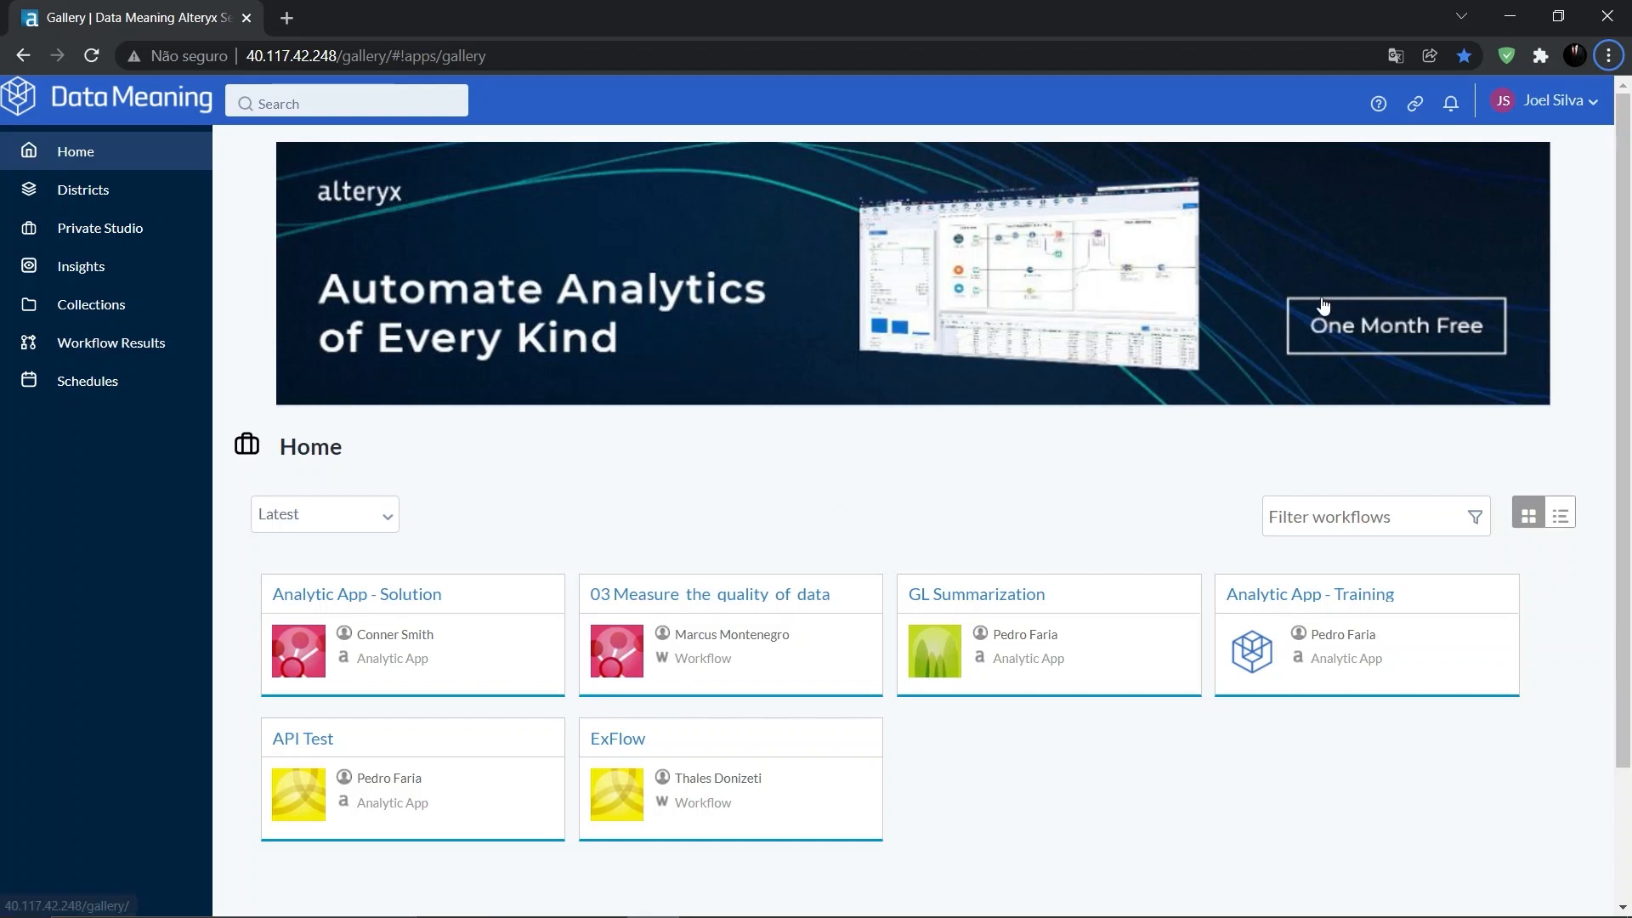
# Open the account's own profile and check its permission to create new collections.
pyautogui.click(1501, 110)
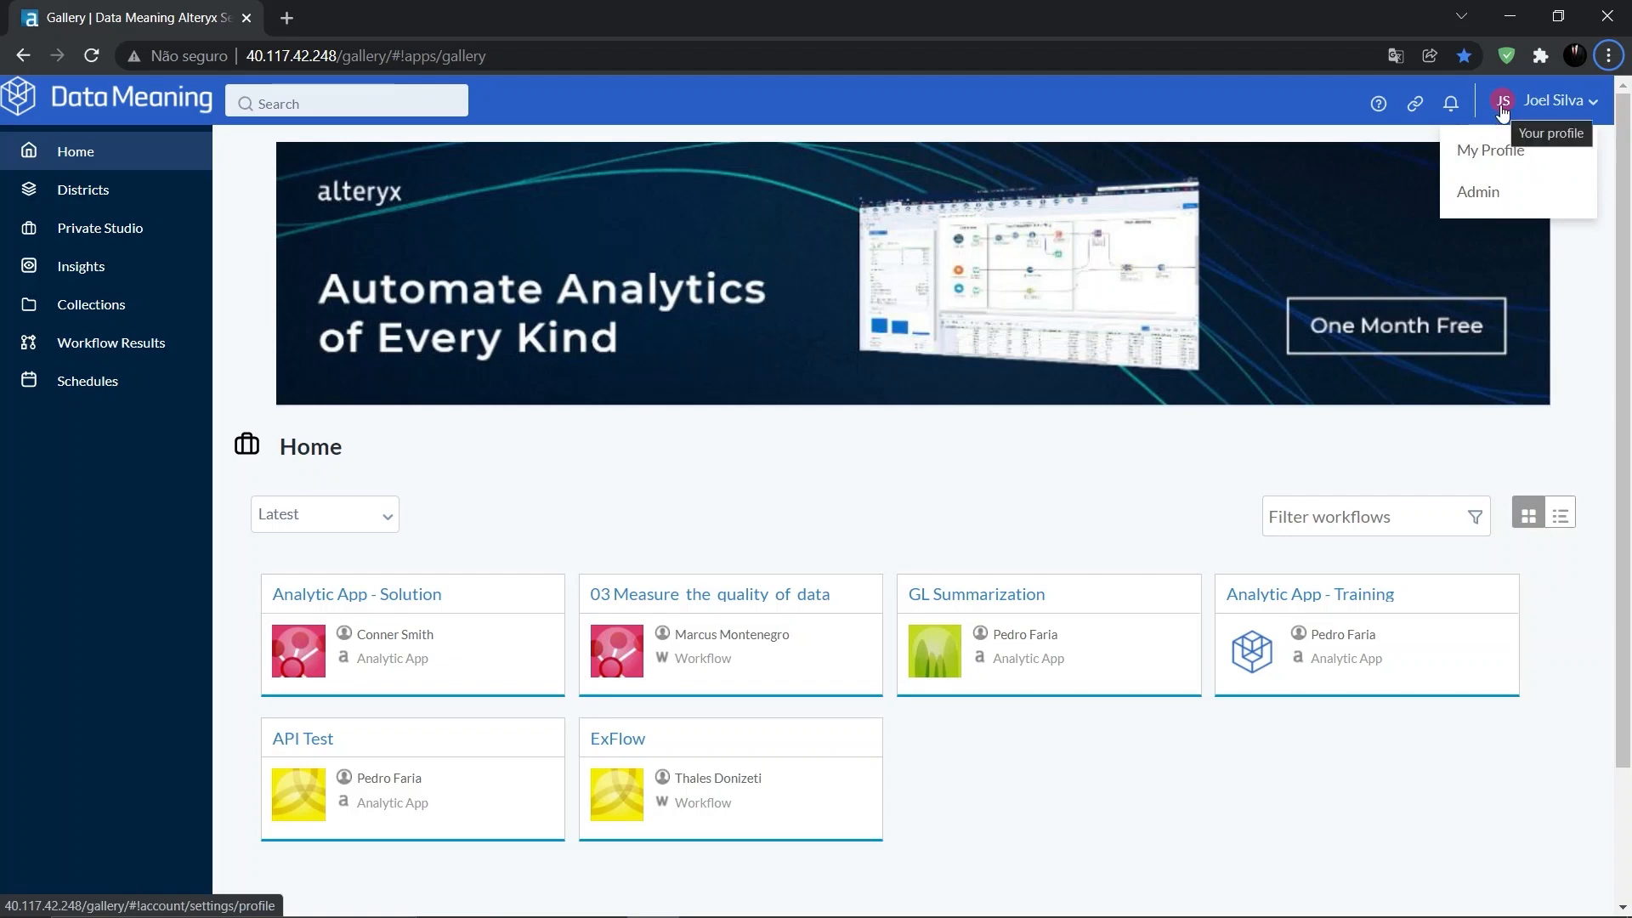
pyautogui.click(1512, 160)
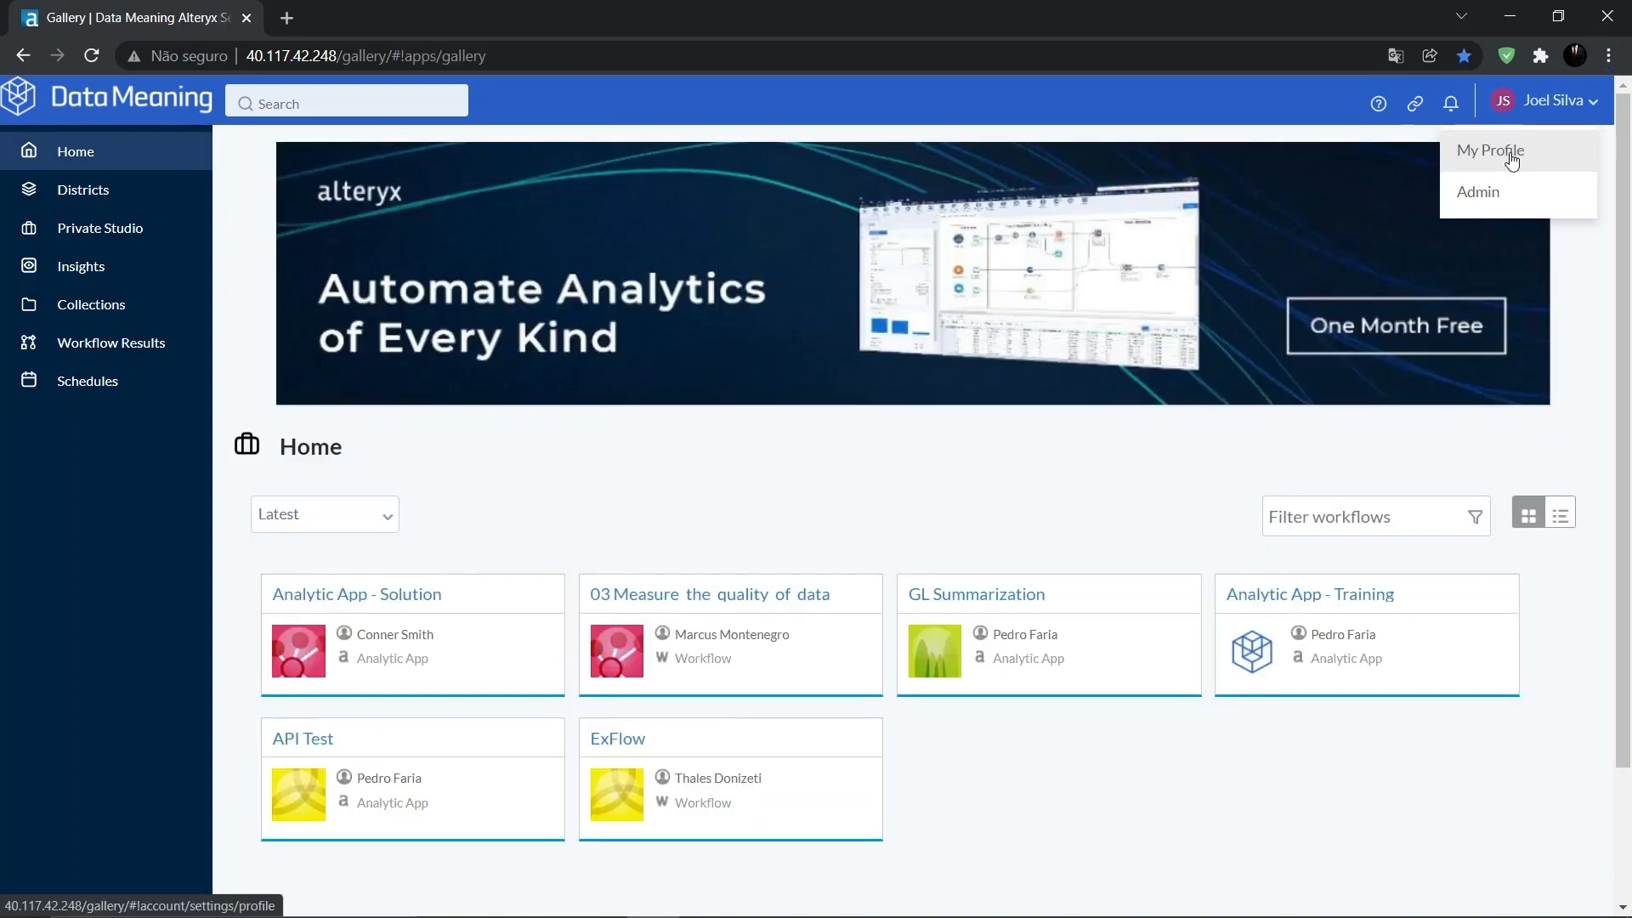
pyautogui.click(1511, 160)
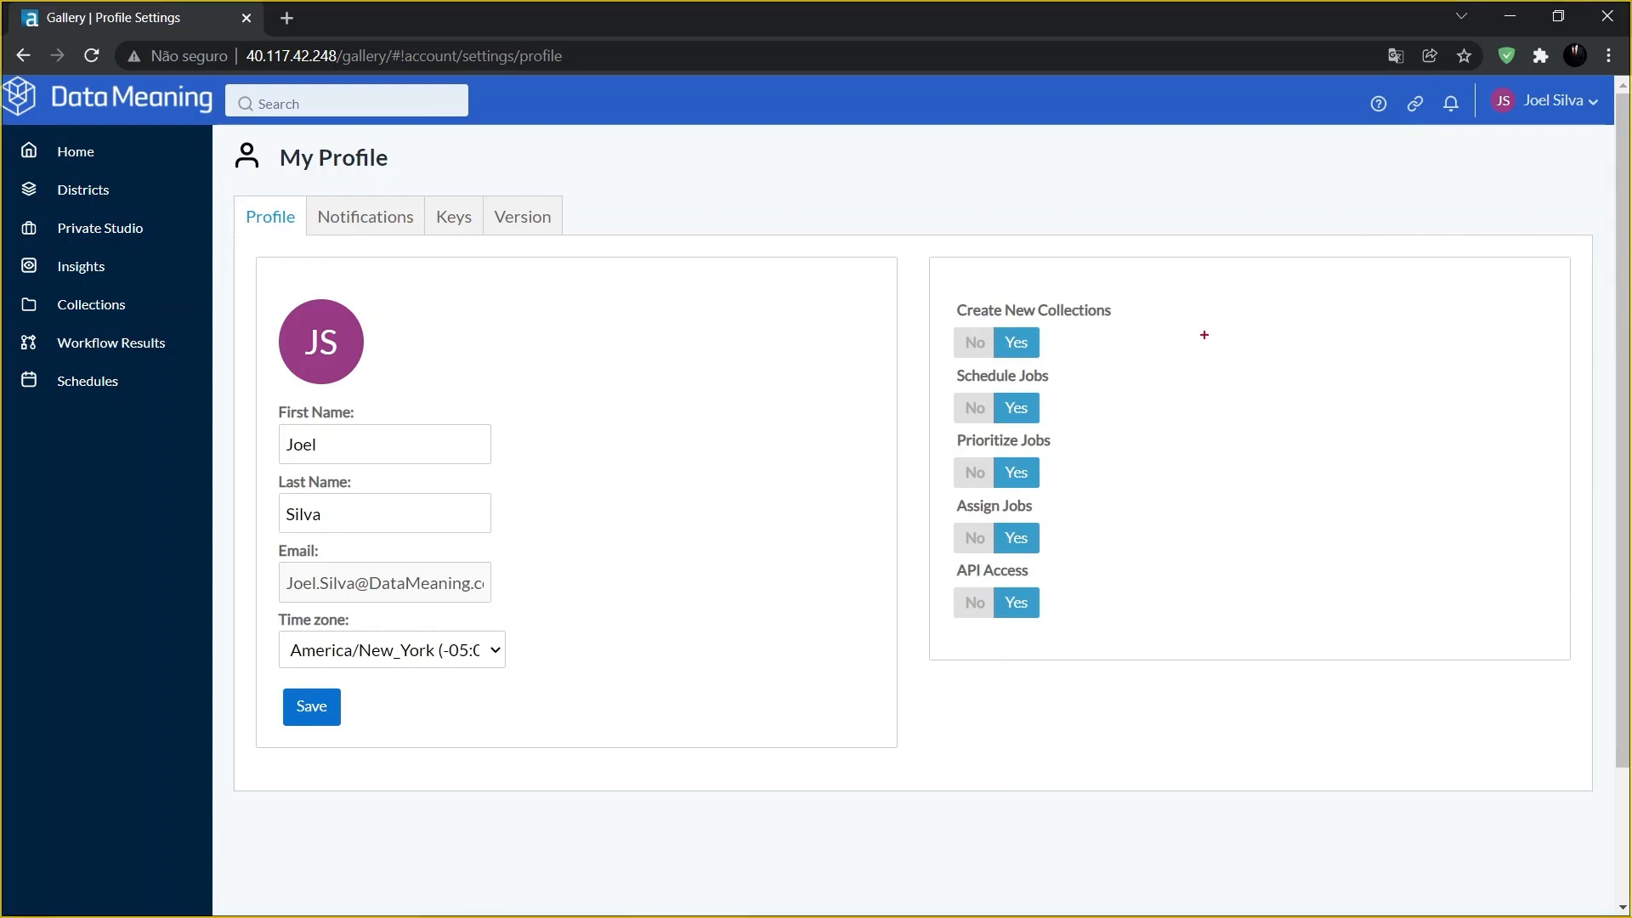
pyautogui.moveTo(923, 255)
pyautogui.mouseDown()
pyautogui.moveTo(1061, 571)
pyautogui.moveTo(1113, 619)
pyautogui.mouseUp()
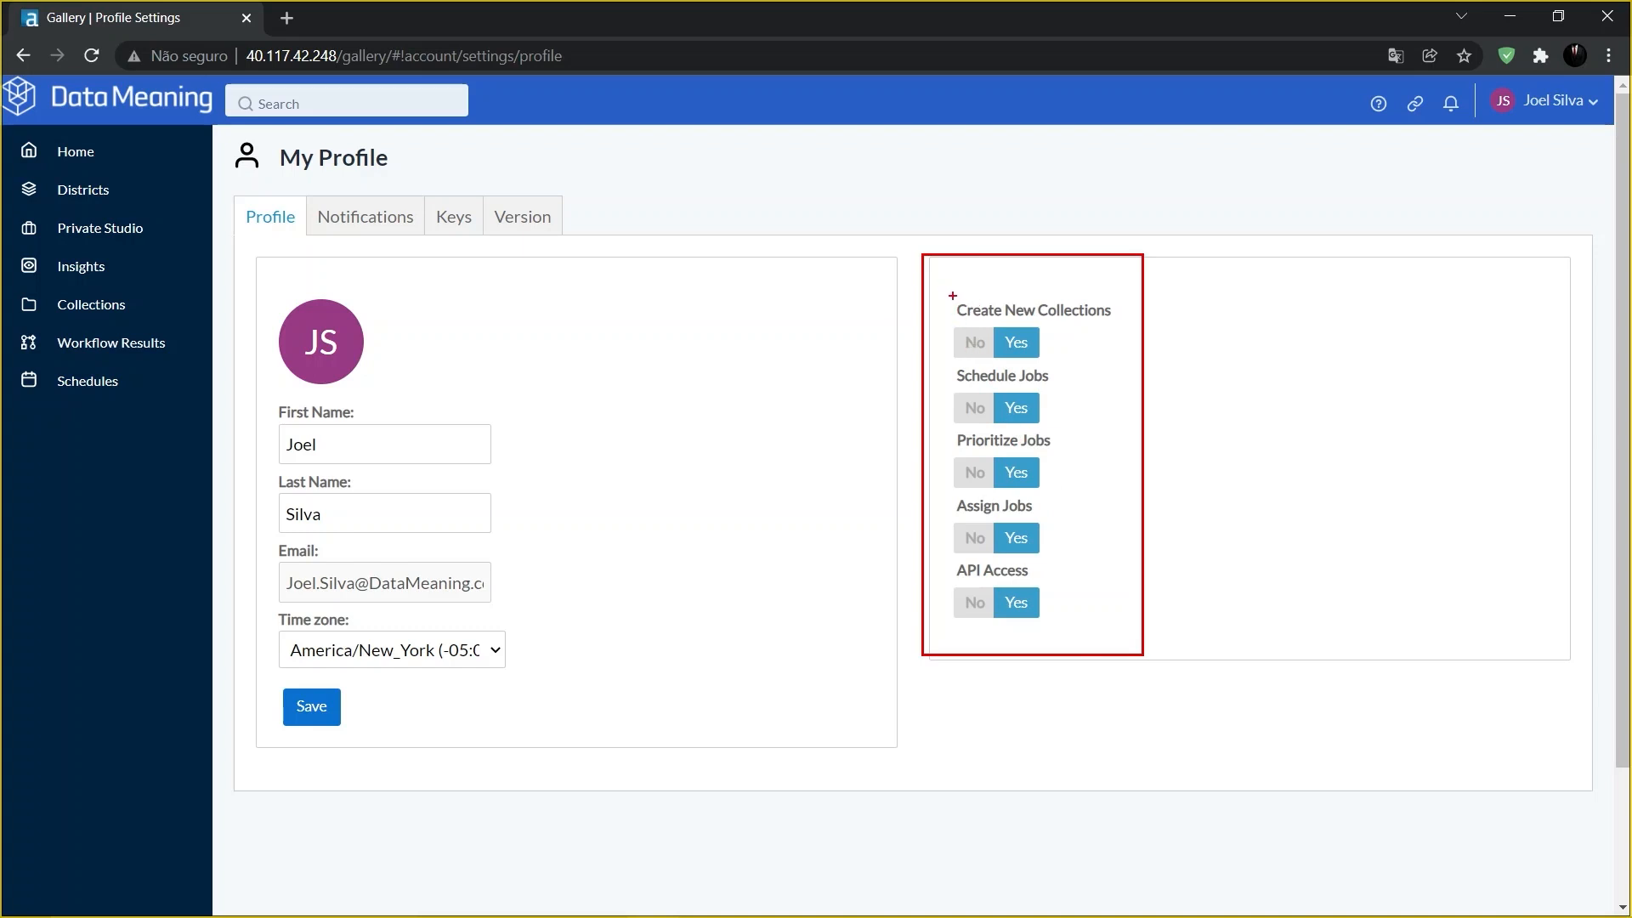
pyautogui.moveTo(951, 295); pyautogui.dragTo(1123, 367)
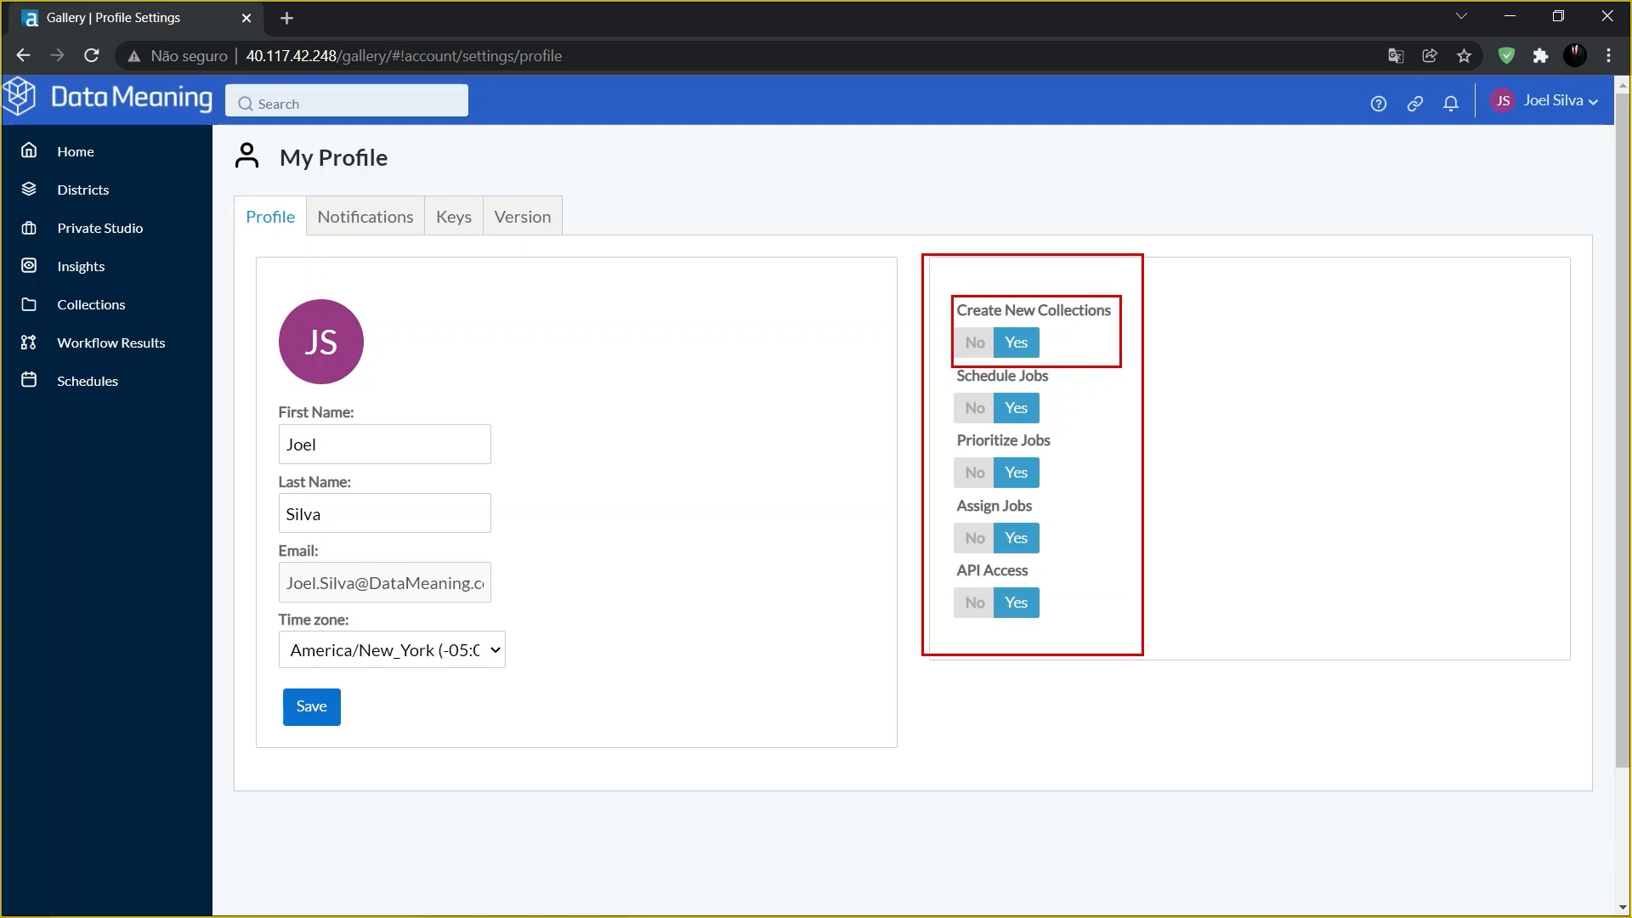
pyautogui.press('Escape')
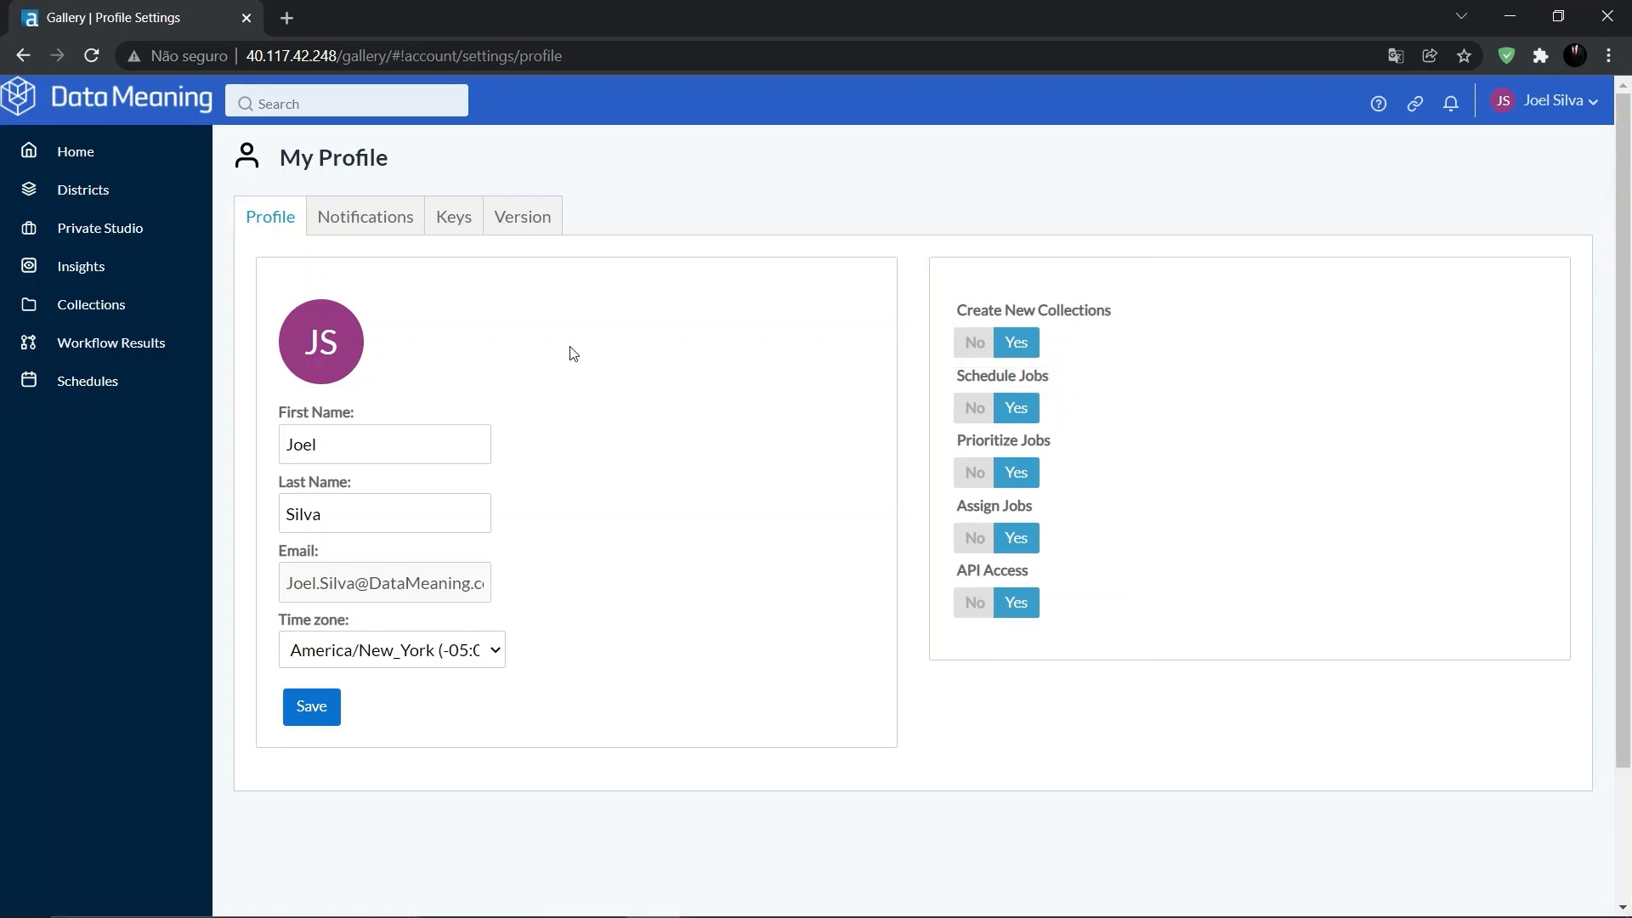
# Add a new collection named "Collection 1" in Collections.
pyautogui.click(118, 317)
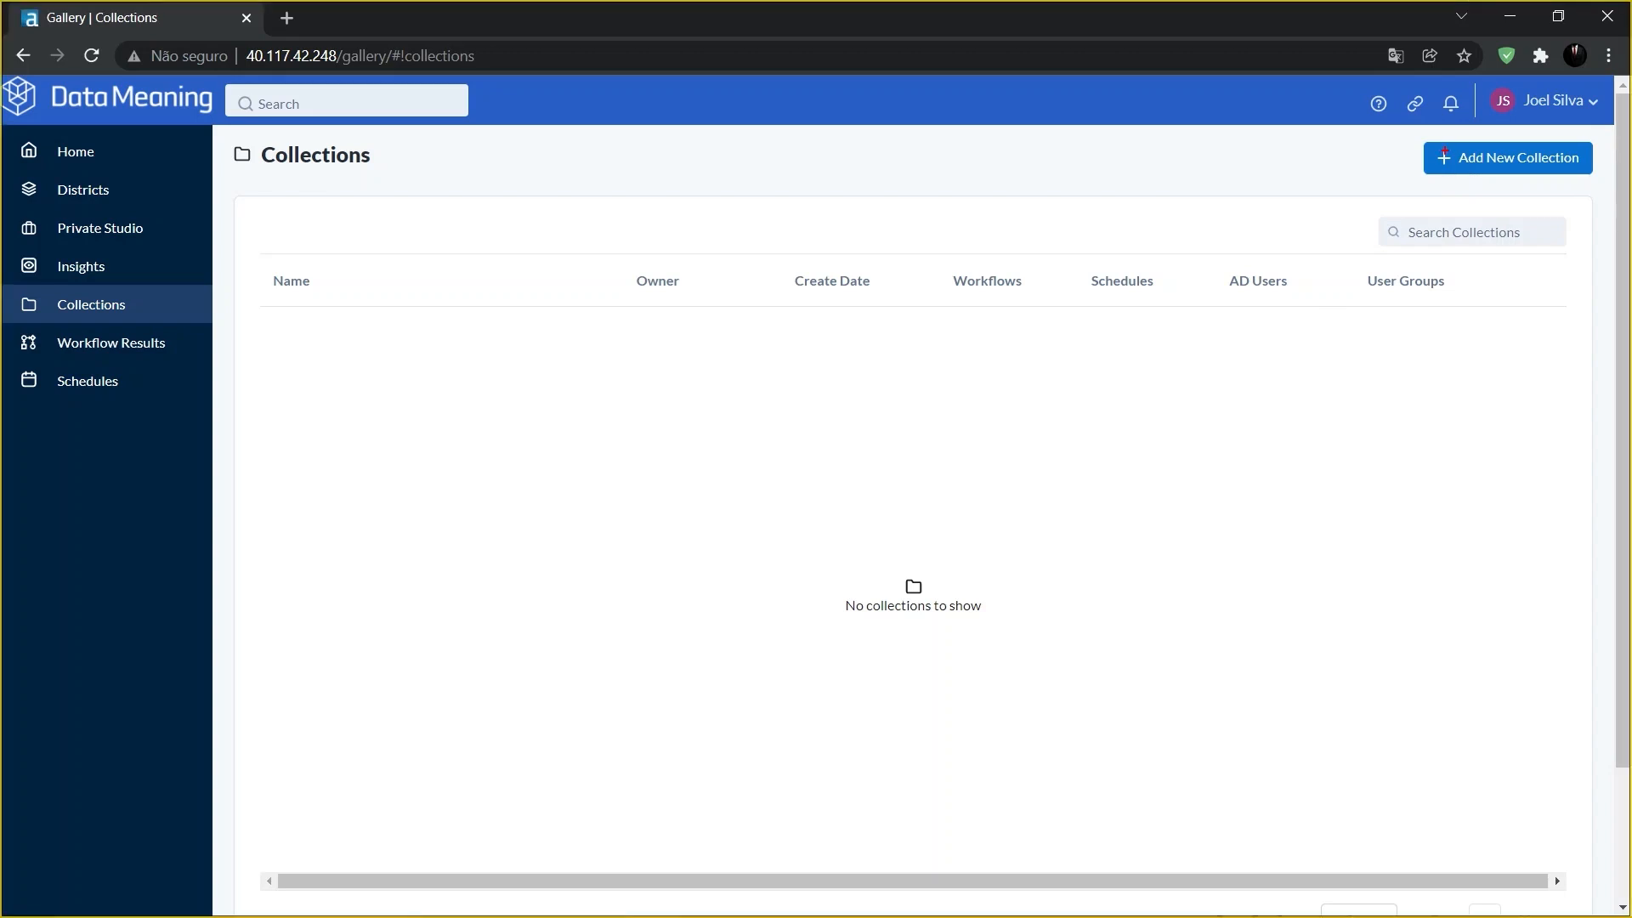
pyautogui.moveTo(1418, 136); pyautogui.dragTo(1605, 181)
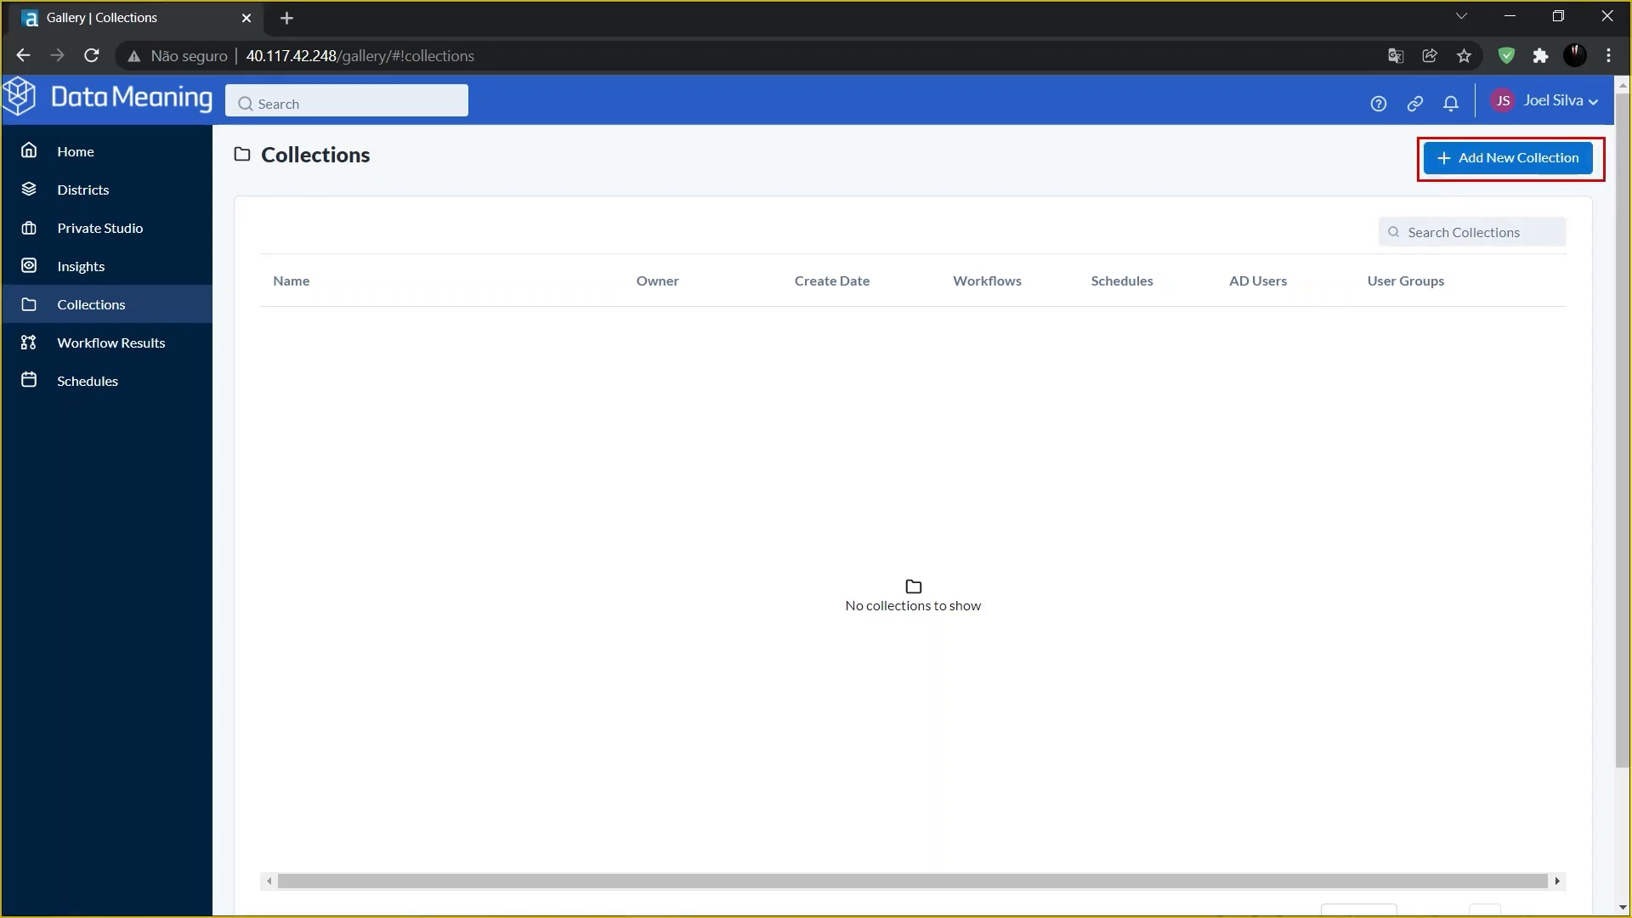
pyautogui.click(1527, 170)
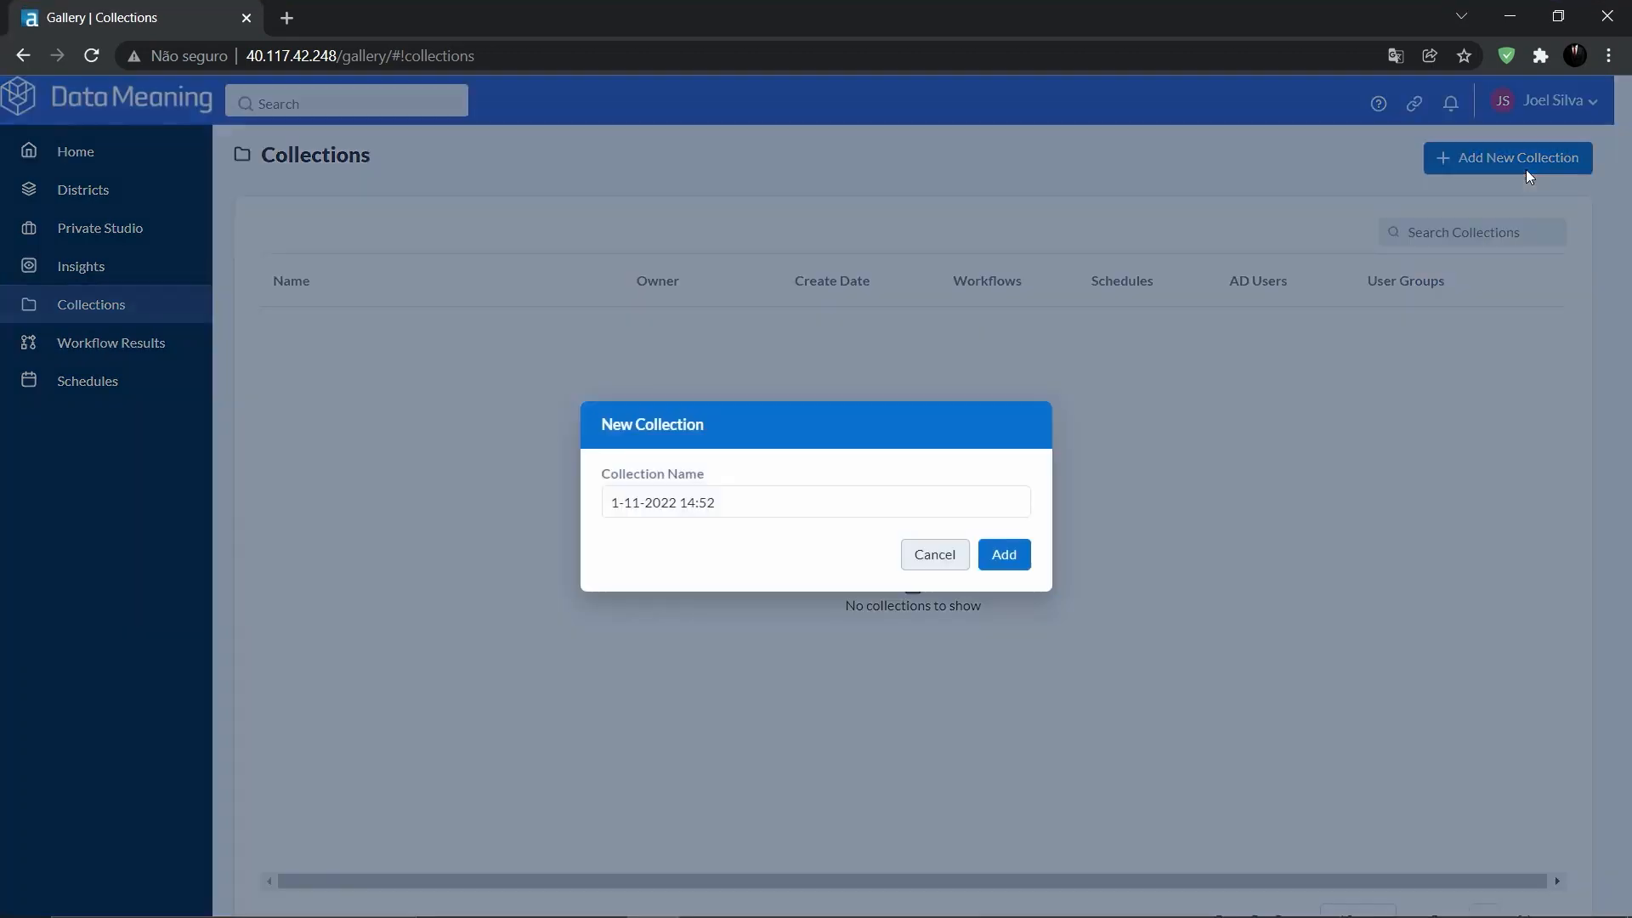
pyautogui.click(723, 503)
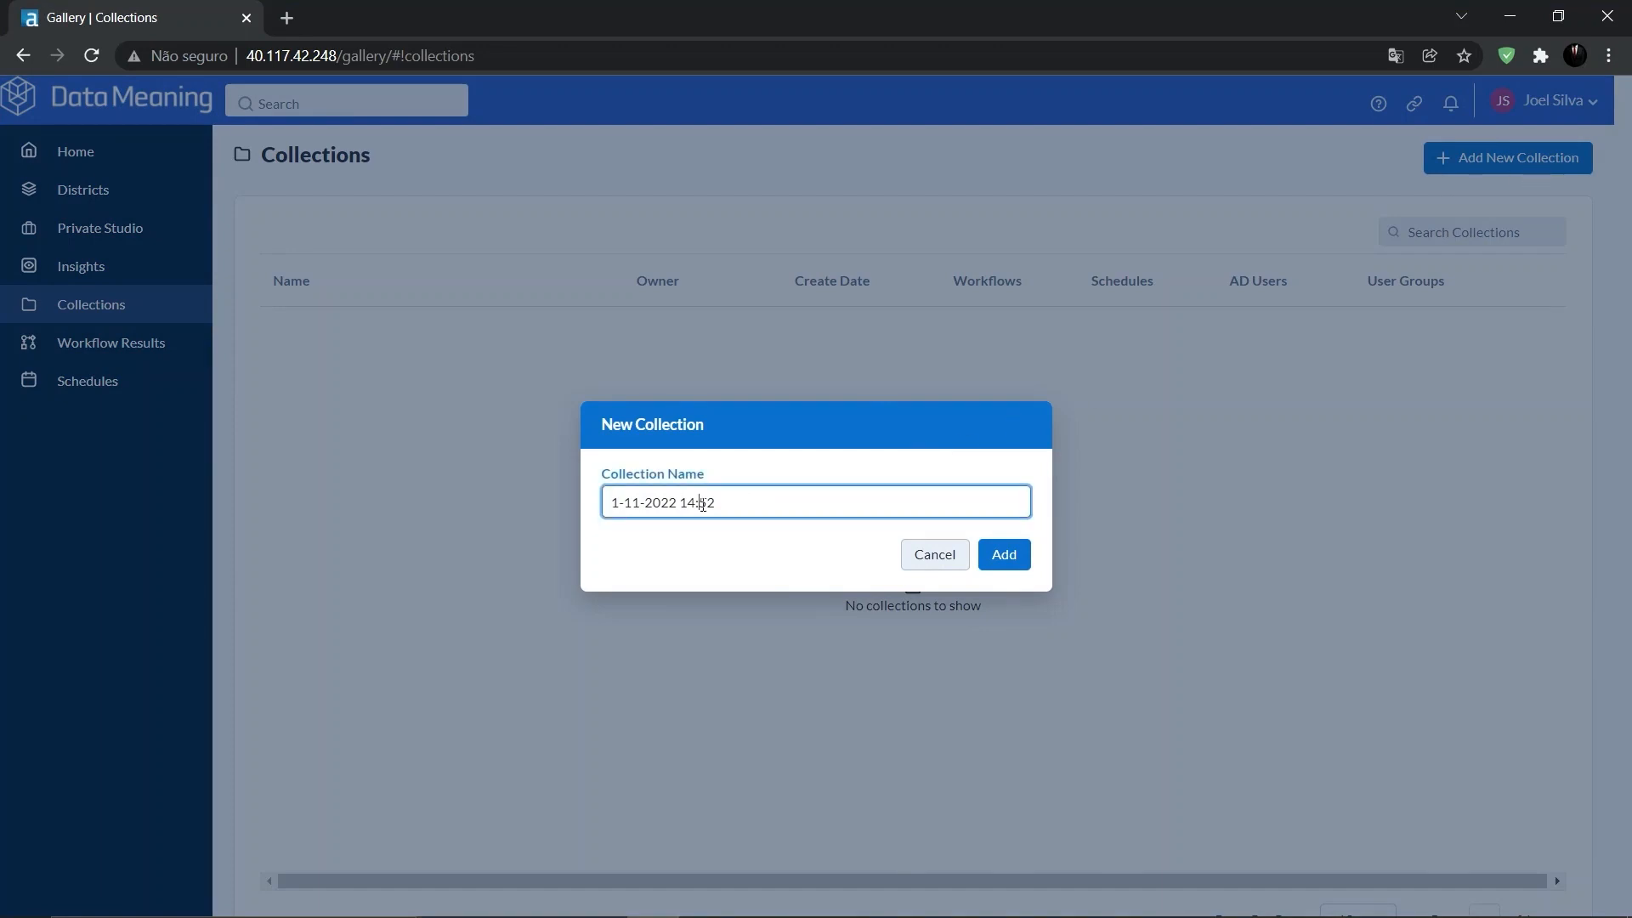
pyautogui.moveTo(730, 505); pyautogui.dragTo(599, 504)
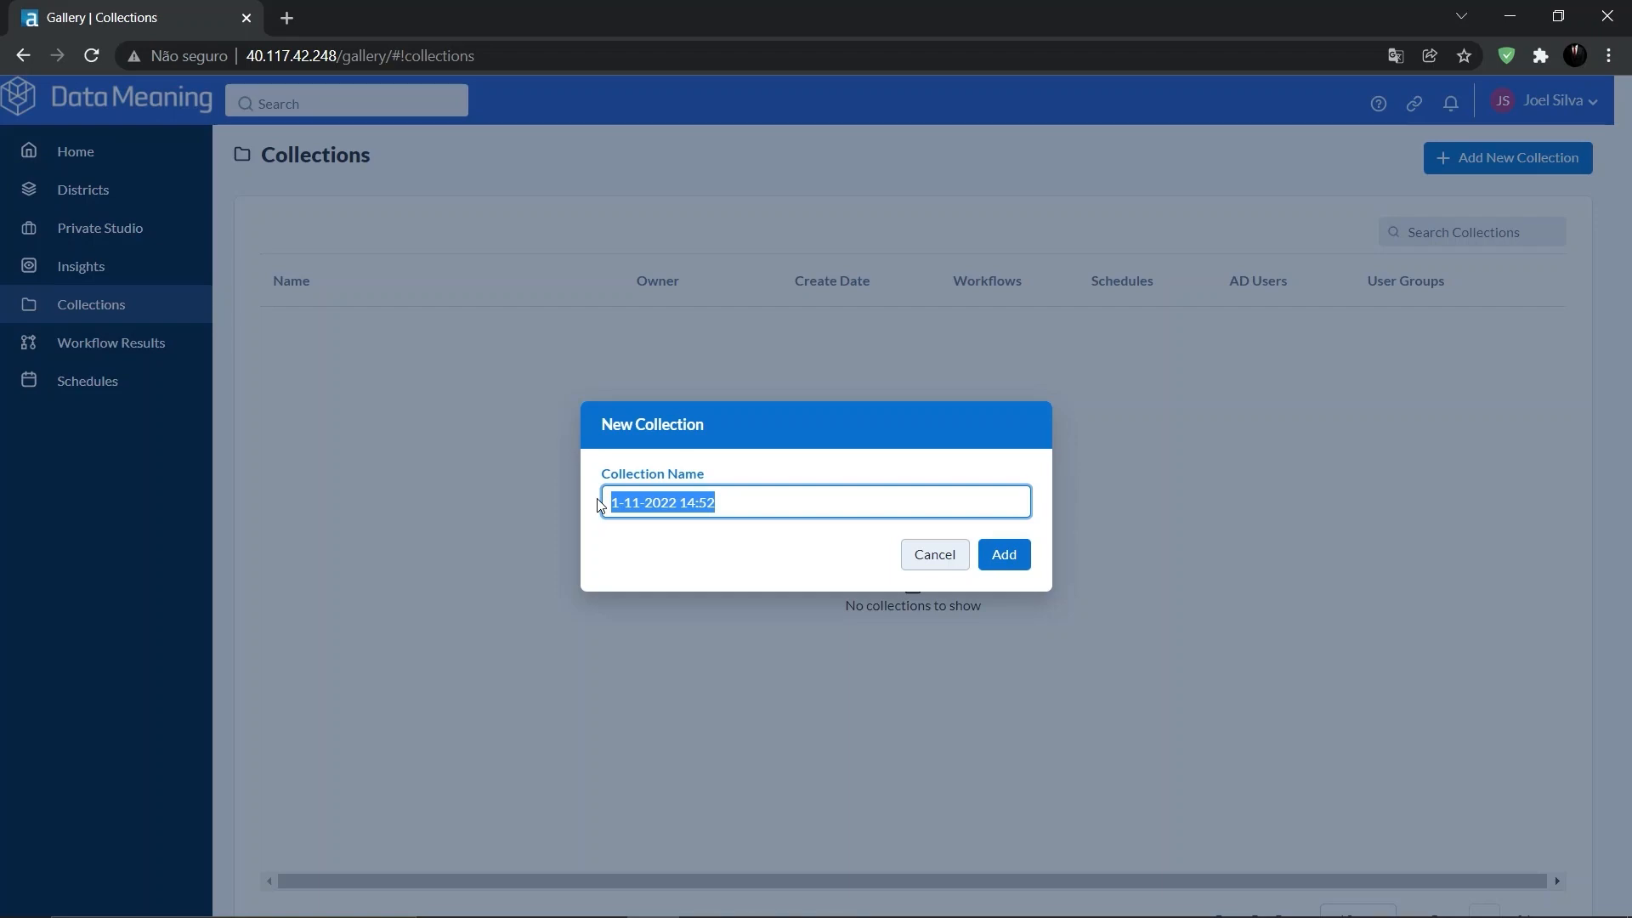
pyautogui.write('Collectio')
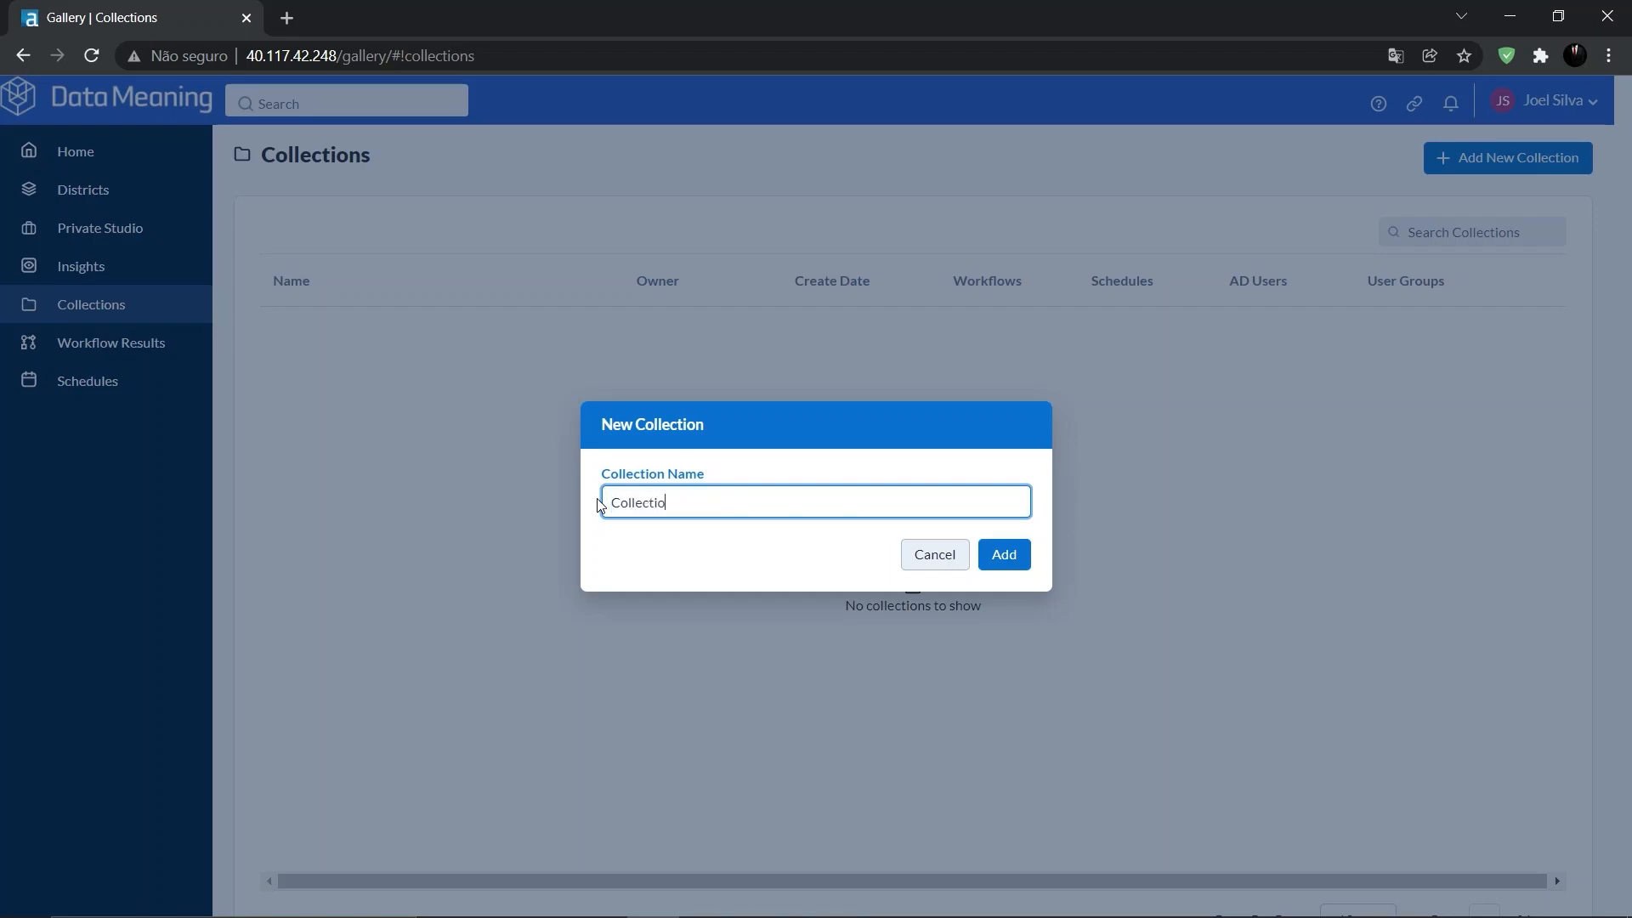
pyautogui.write('n 1')
pyautogui.click(995, 559)
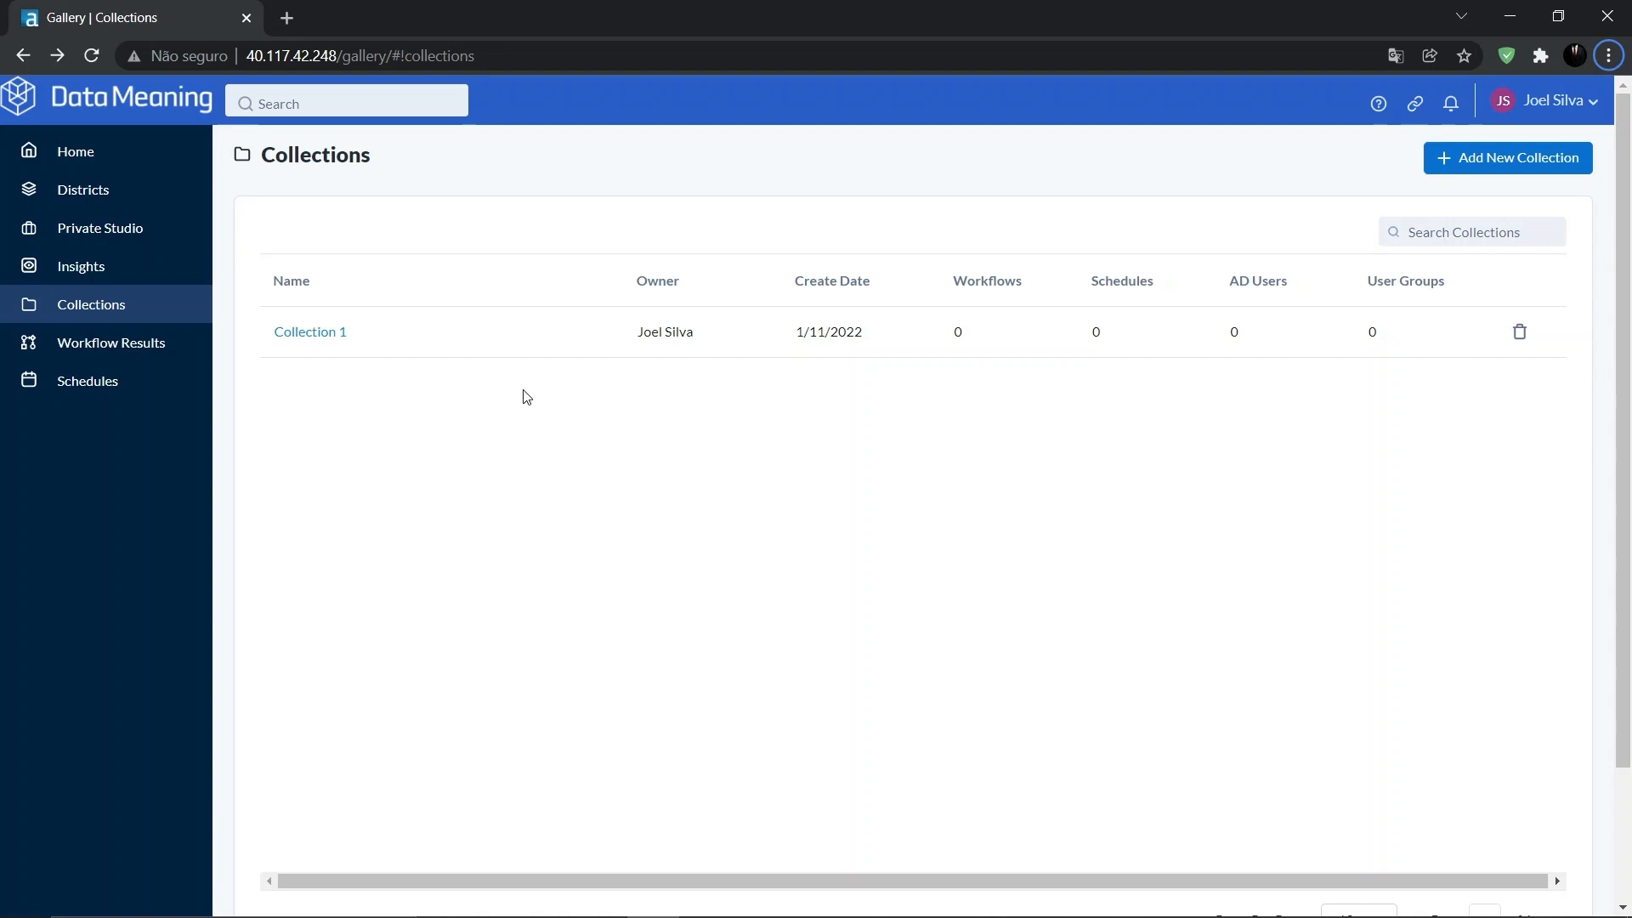
# Open Collection 1 and show its AD users.
pyautogui.press('alt')
pyautogui.click(324, 336)
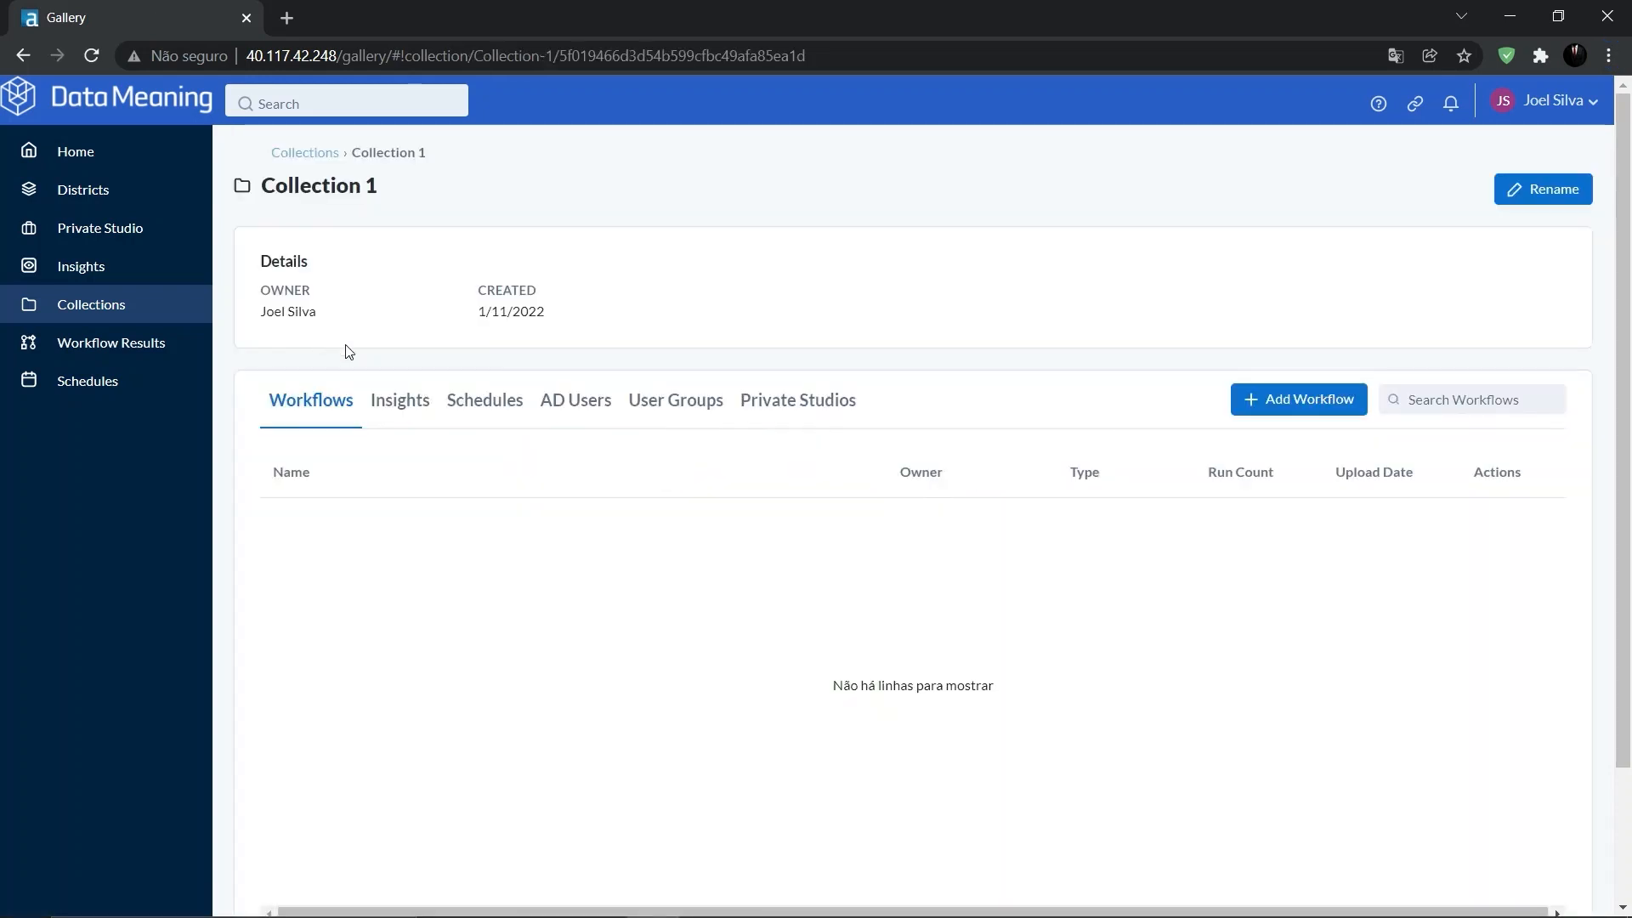
pyautogui.click(556, 406)
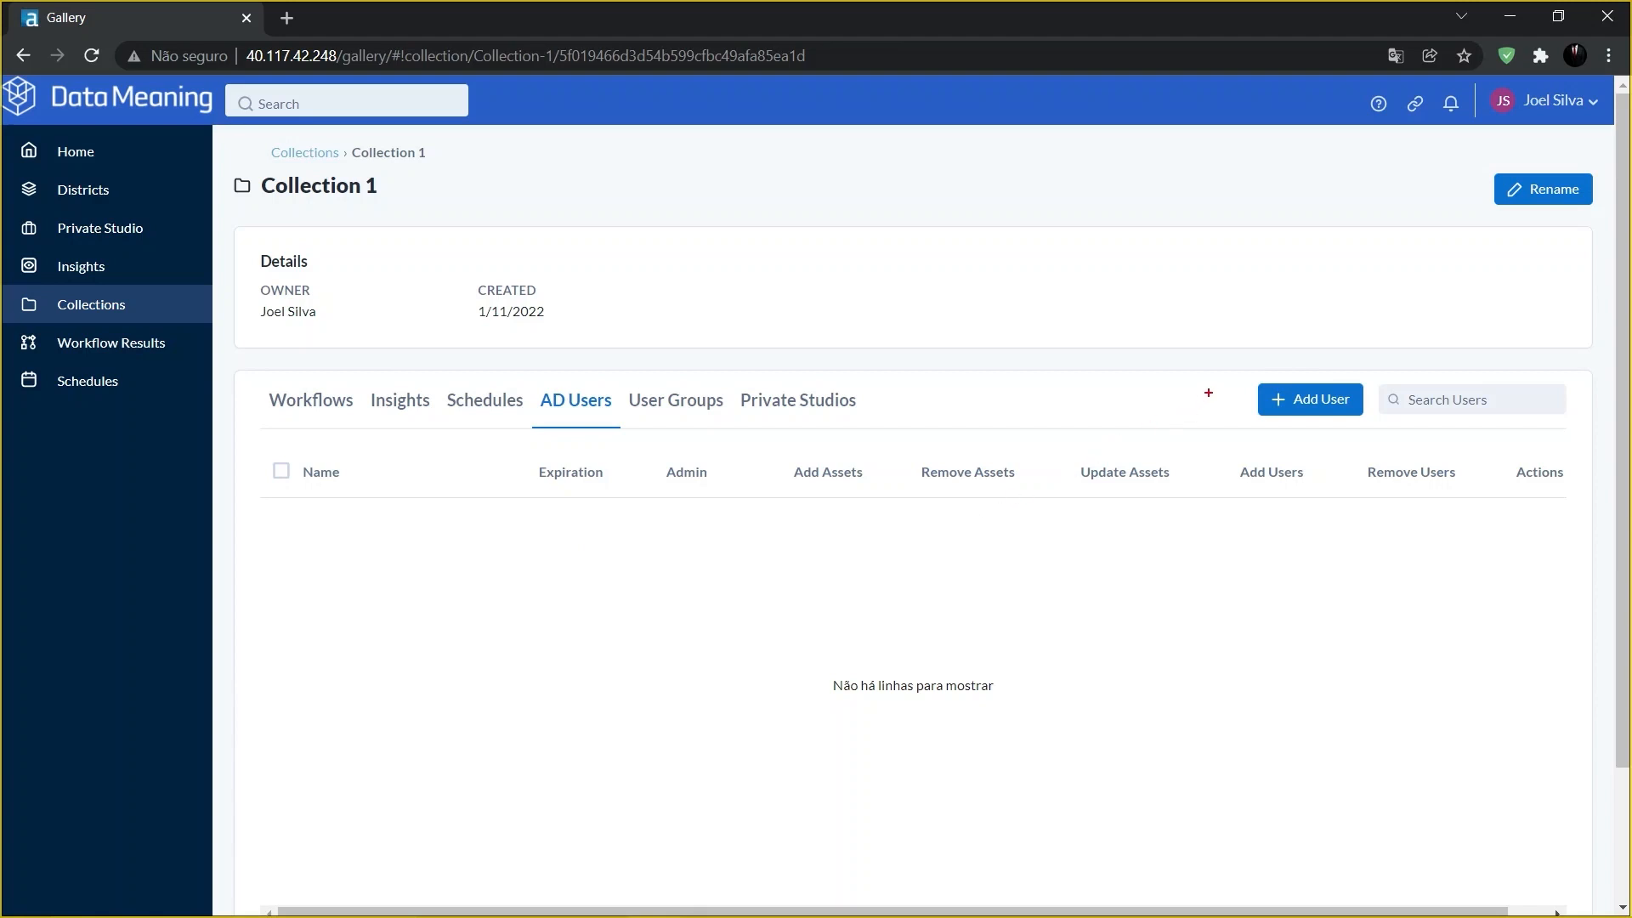
pyautogui.moveTo(1255, 376)
pyautogui.mouseDown()
pyautogui.moveTo(1263, 396)
pyautogui.moveTo(1368, 423)
pyautogui.mouseUp()
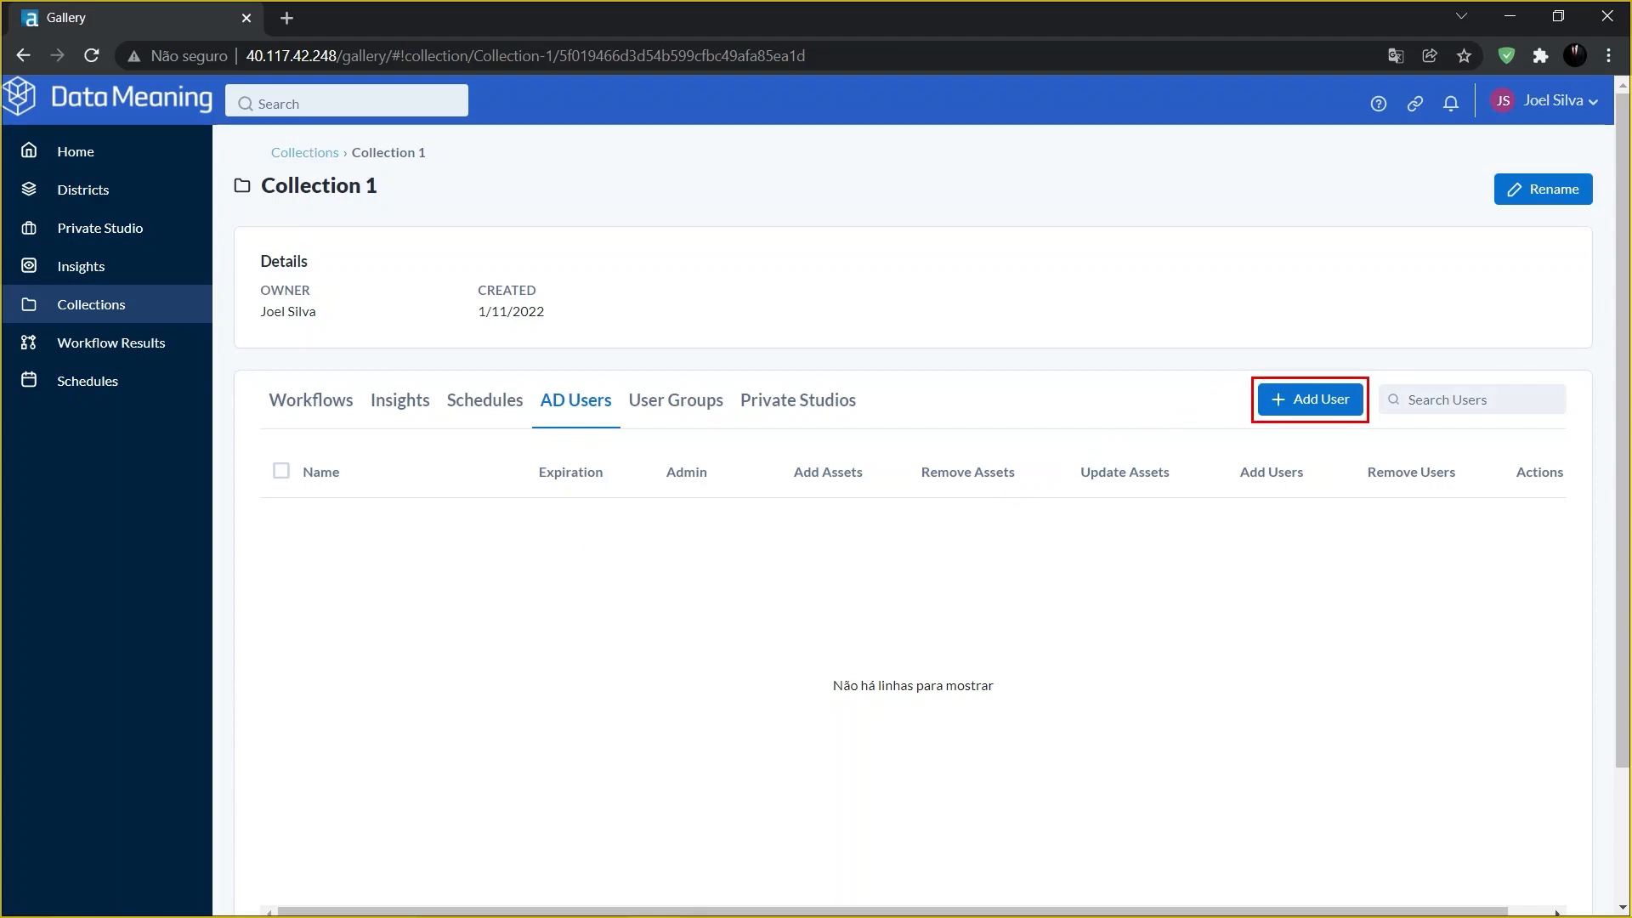
# Start adding an AD user to Collection 1, finding and selecting the user by name.
pyautogui.click(1340, 407)
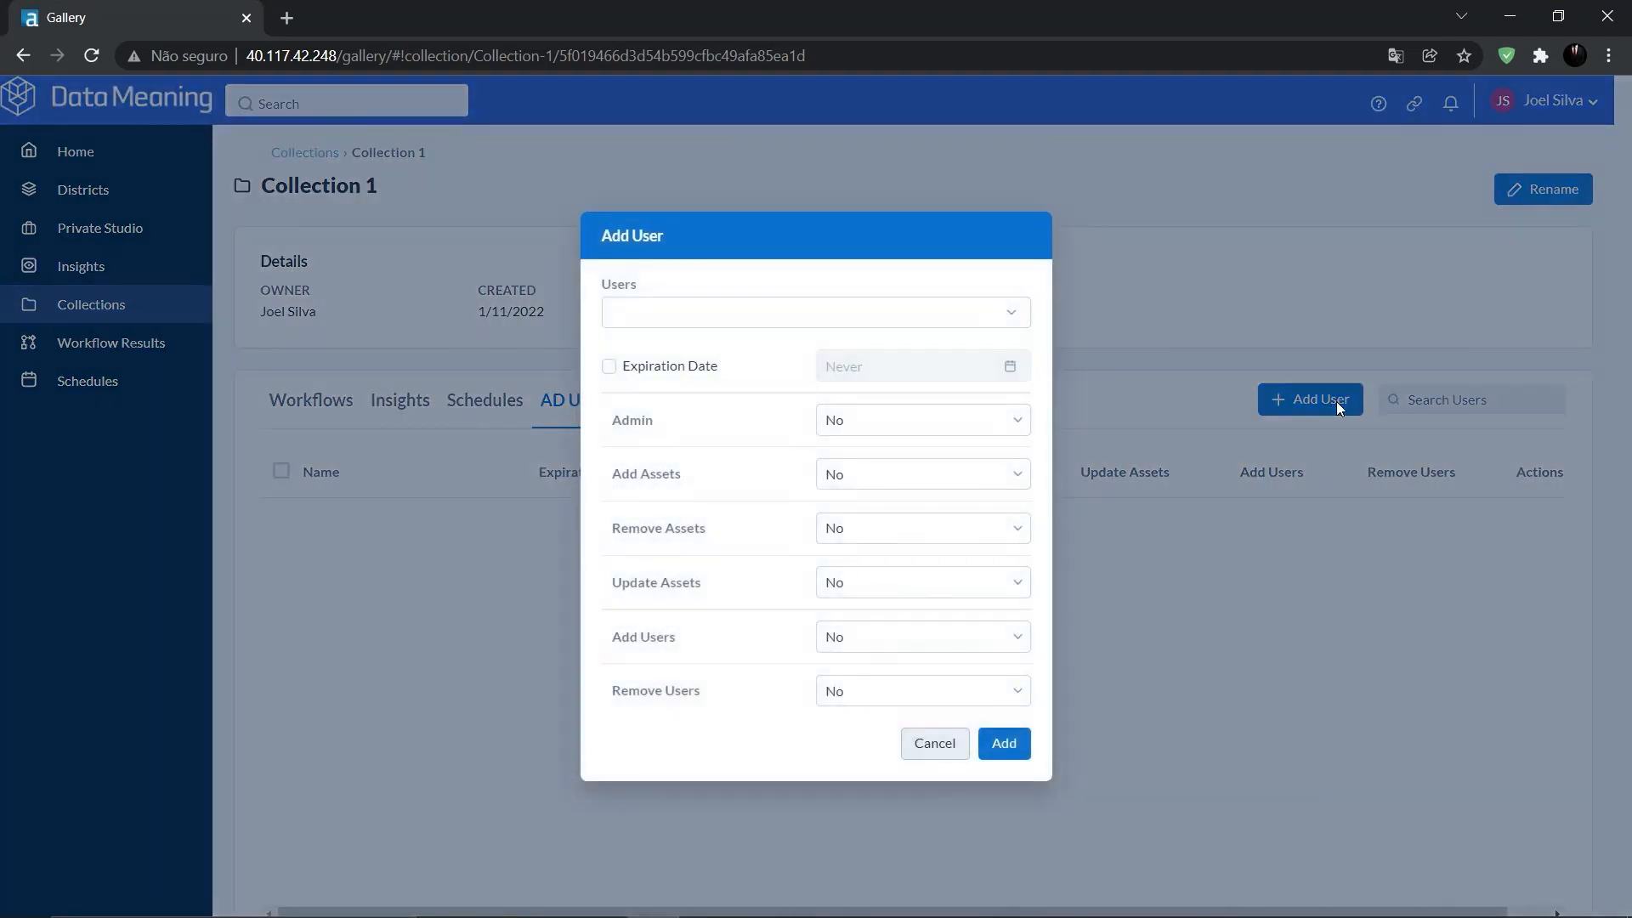
pyautogui.click(1019, 317)
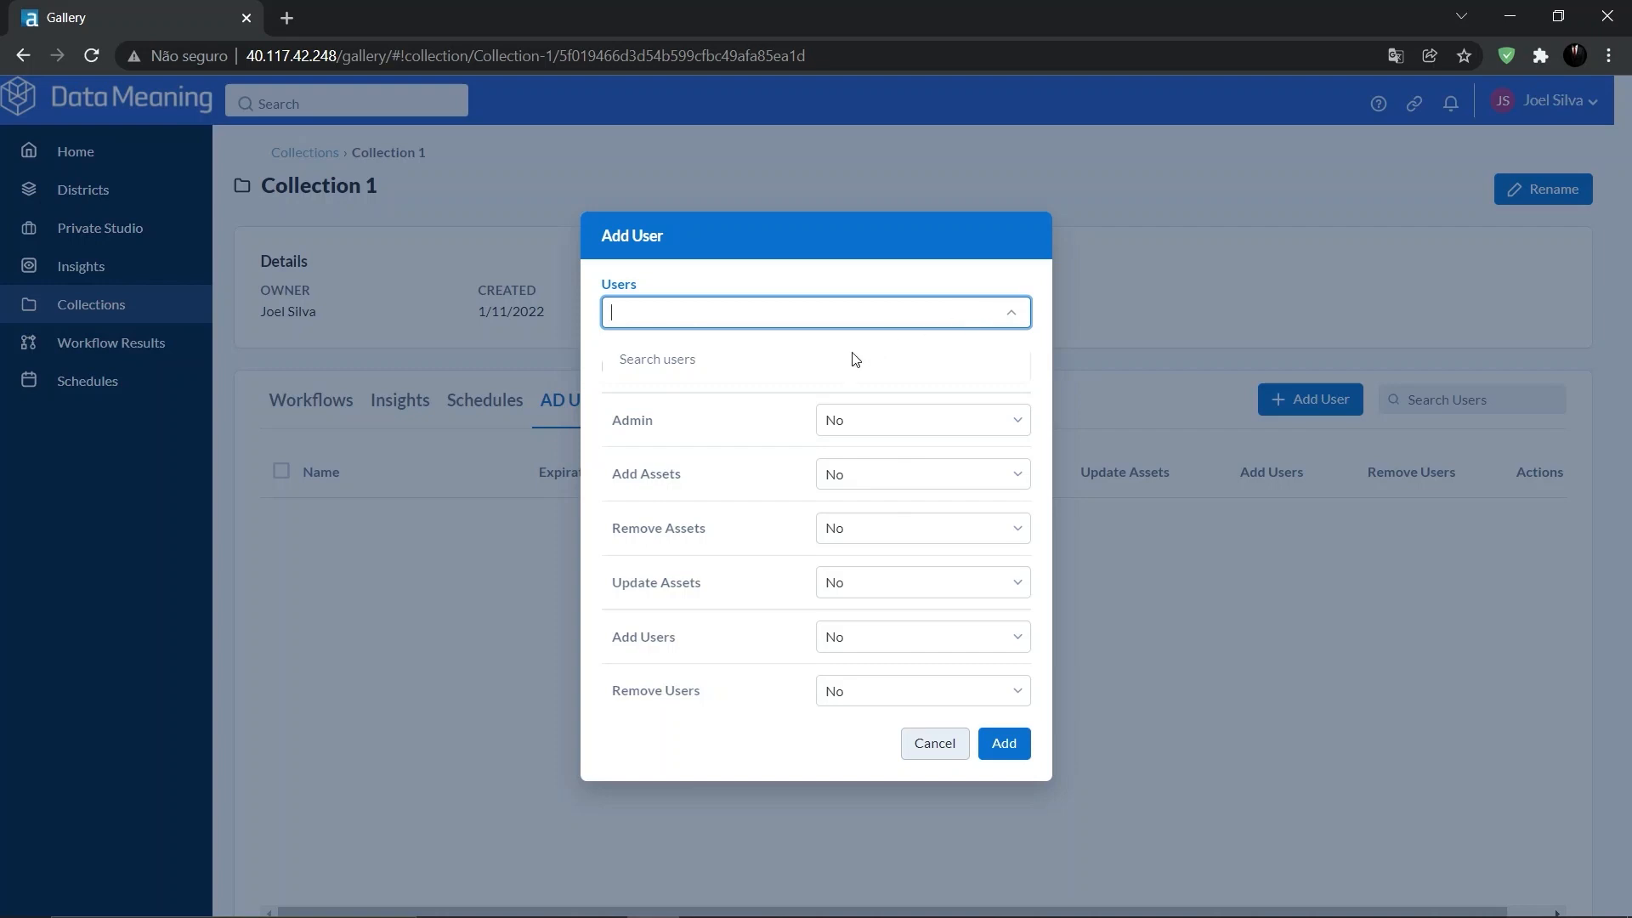
pyautogui.click(767, 319)
pyautogui.click(768, 320)
pyautogui.write('pedro far')
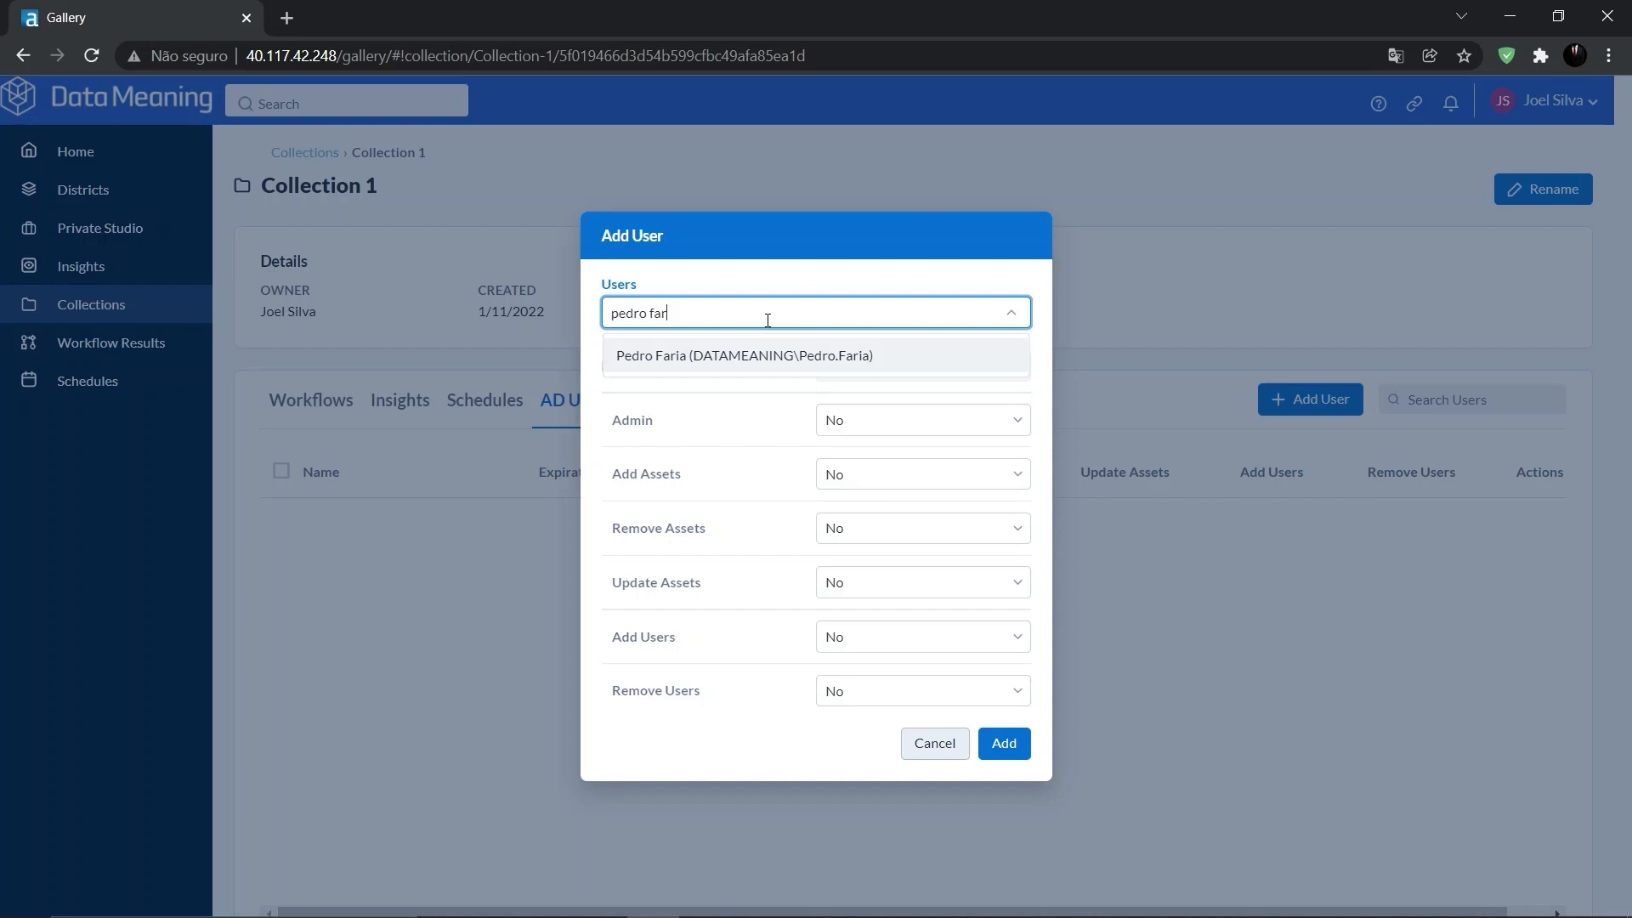
pyautogui.click(701, 361)
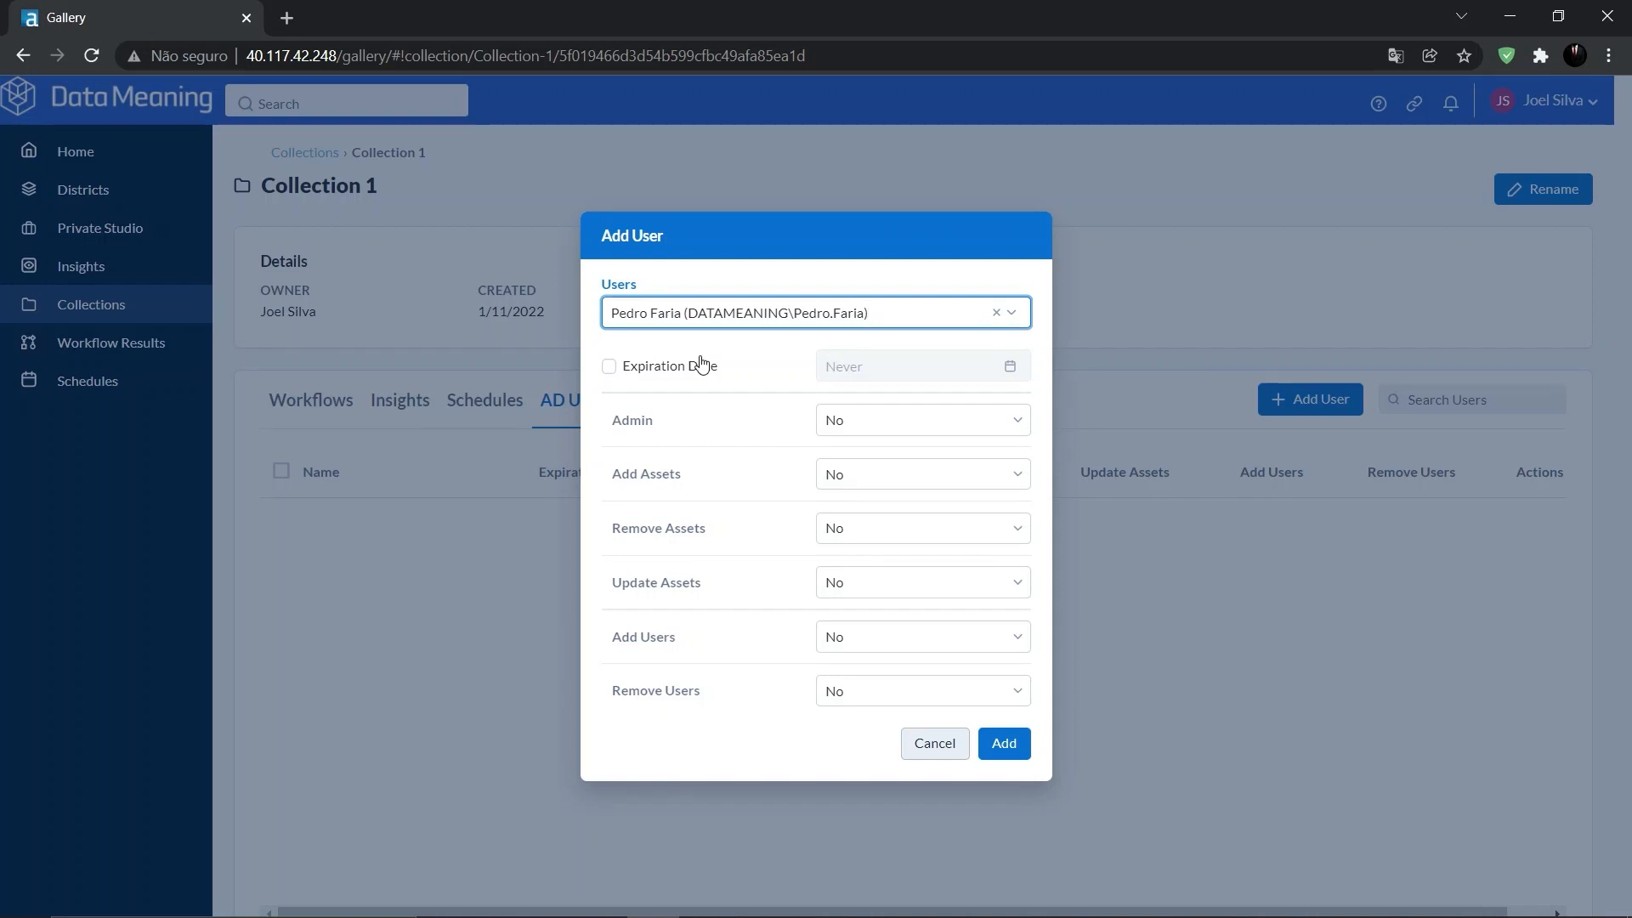
# Try enabling an expiration date for the new user's access, then turn it back off.
pyautogui.click(672, 373)
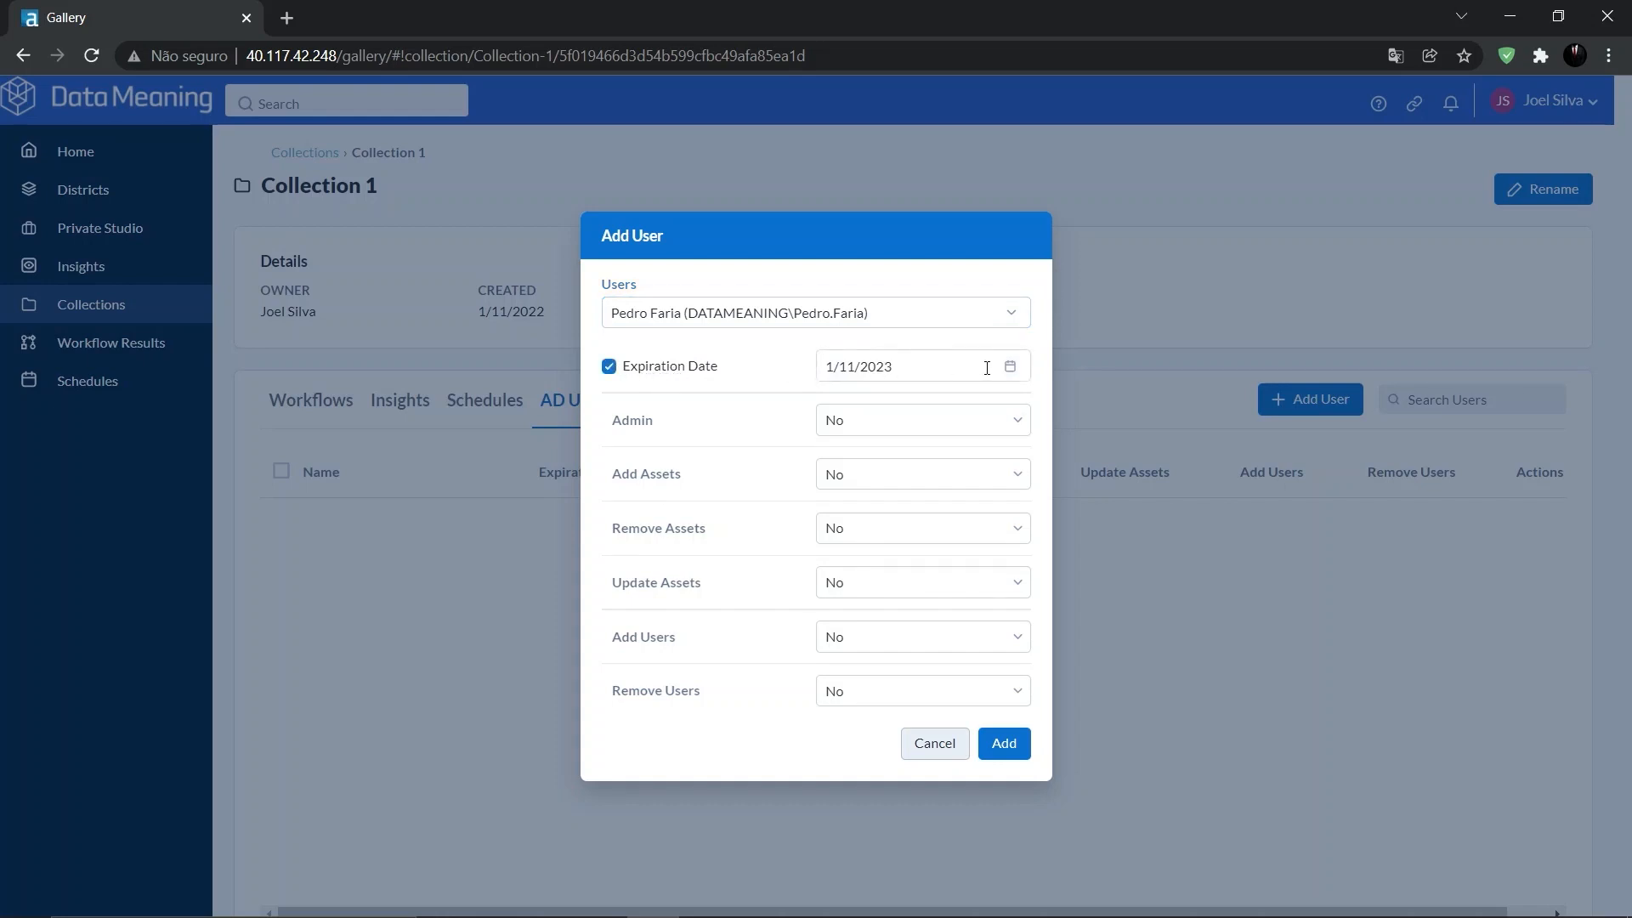
pyautogui.click(689, 375)
pyautogui.click(689, 375)
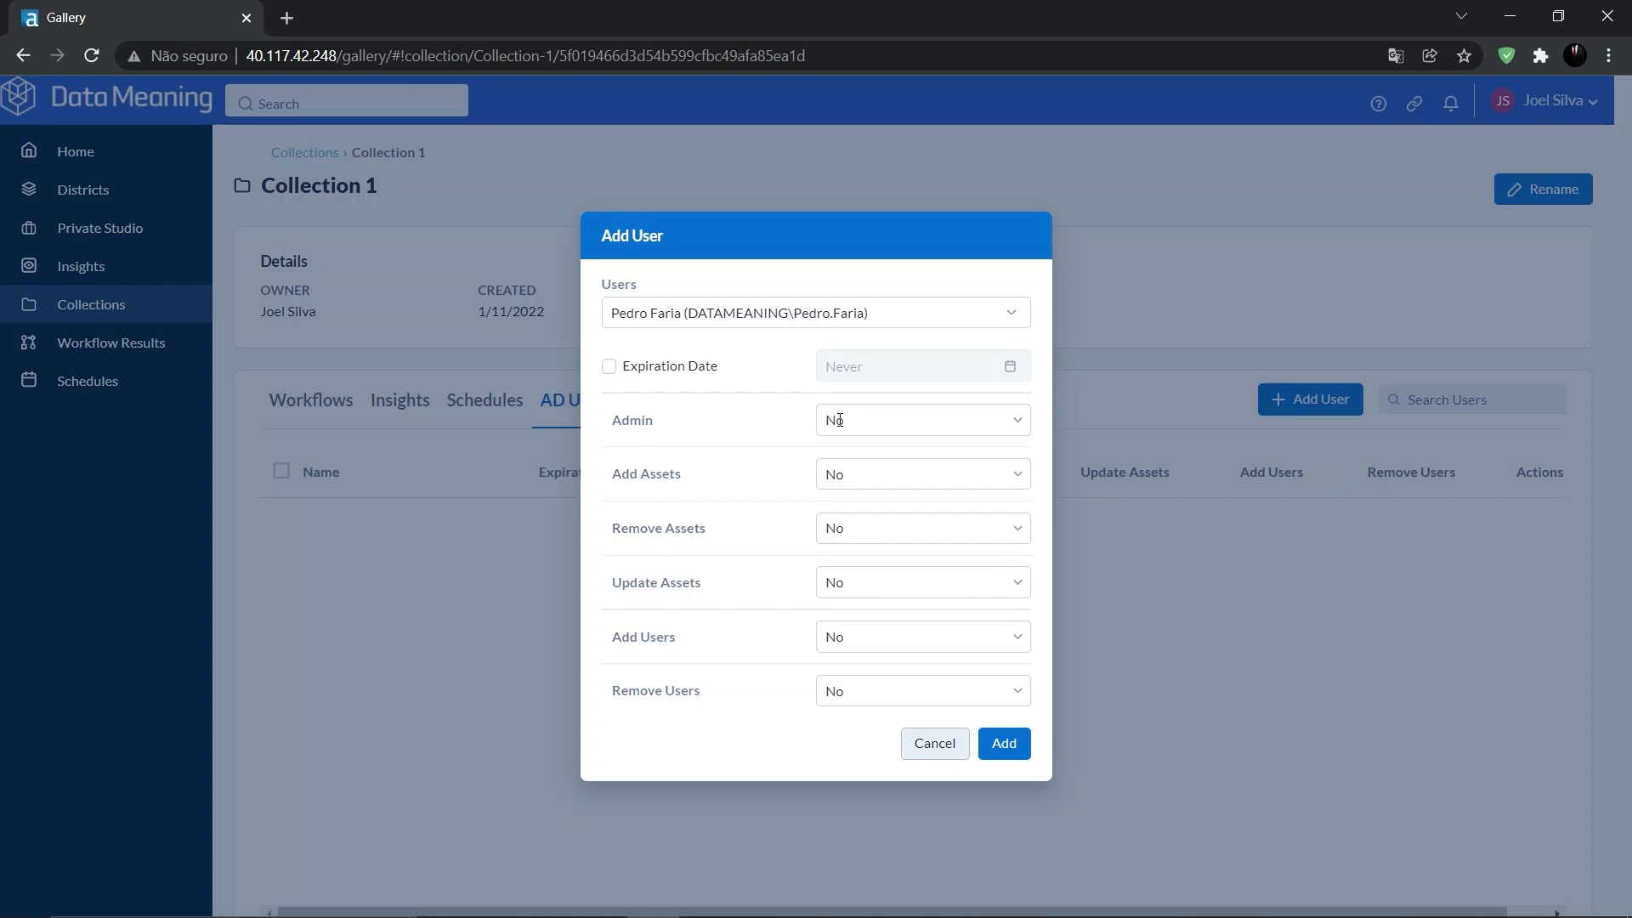
# Try the user's permissions with Admin set to Yes, then with Admin set to No and Add Assets set to Yes.
pyautogui.click(840, 420)
pyautogui.click(876, 464)
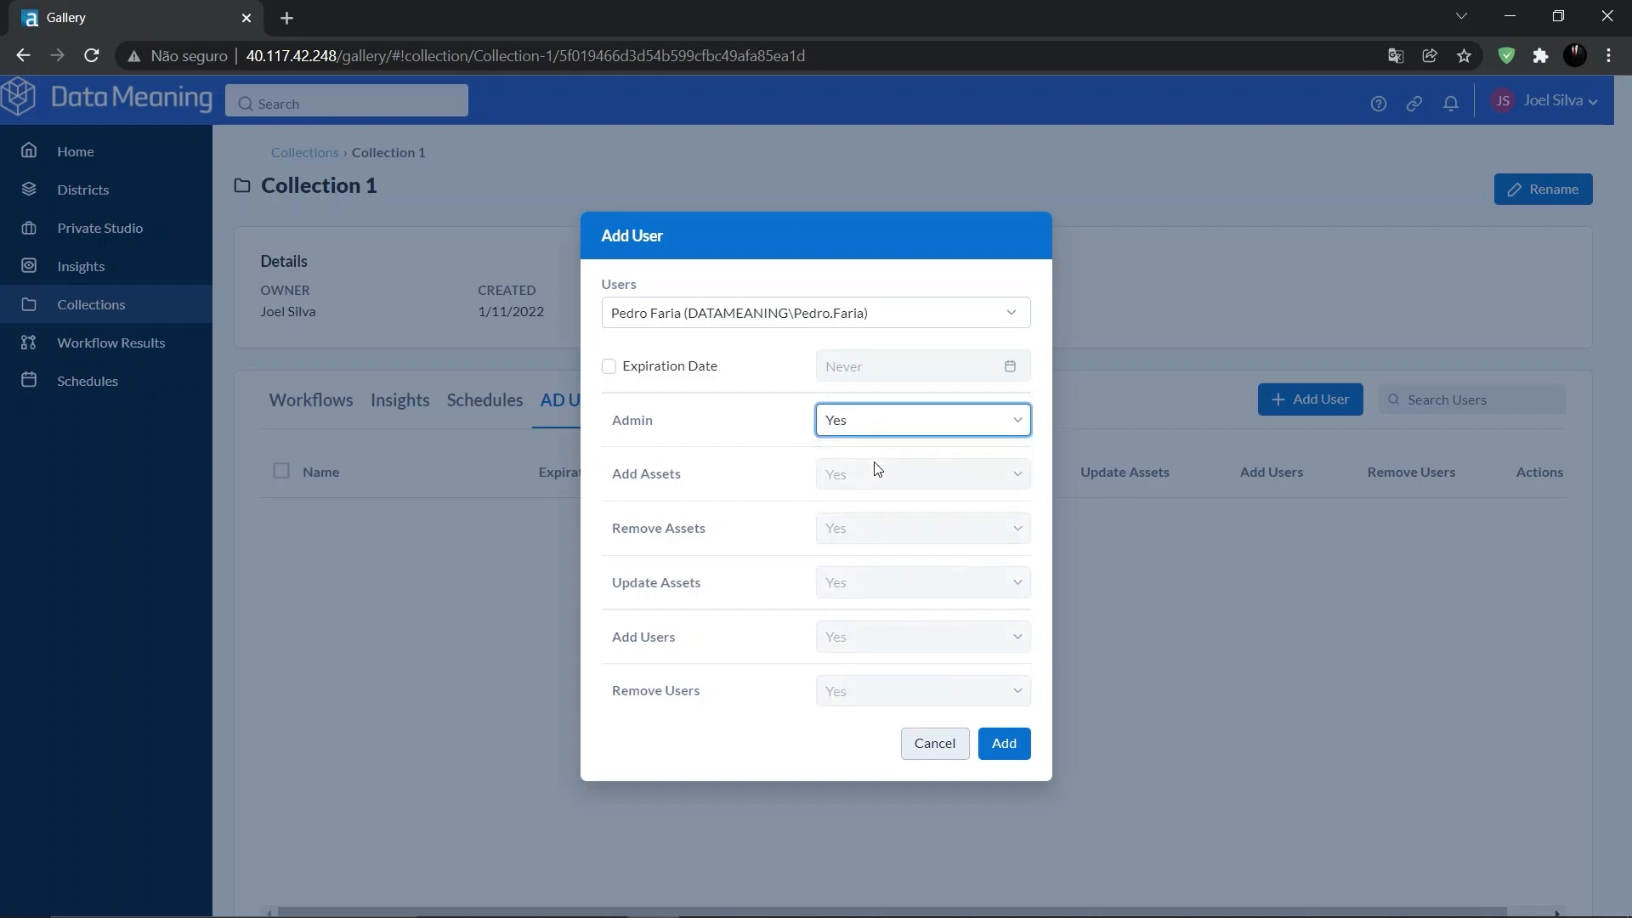
pyautogui.click(883, 416)
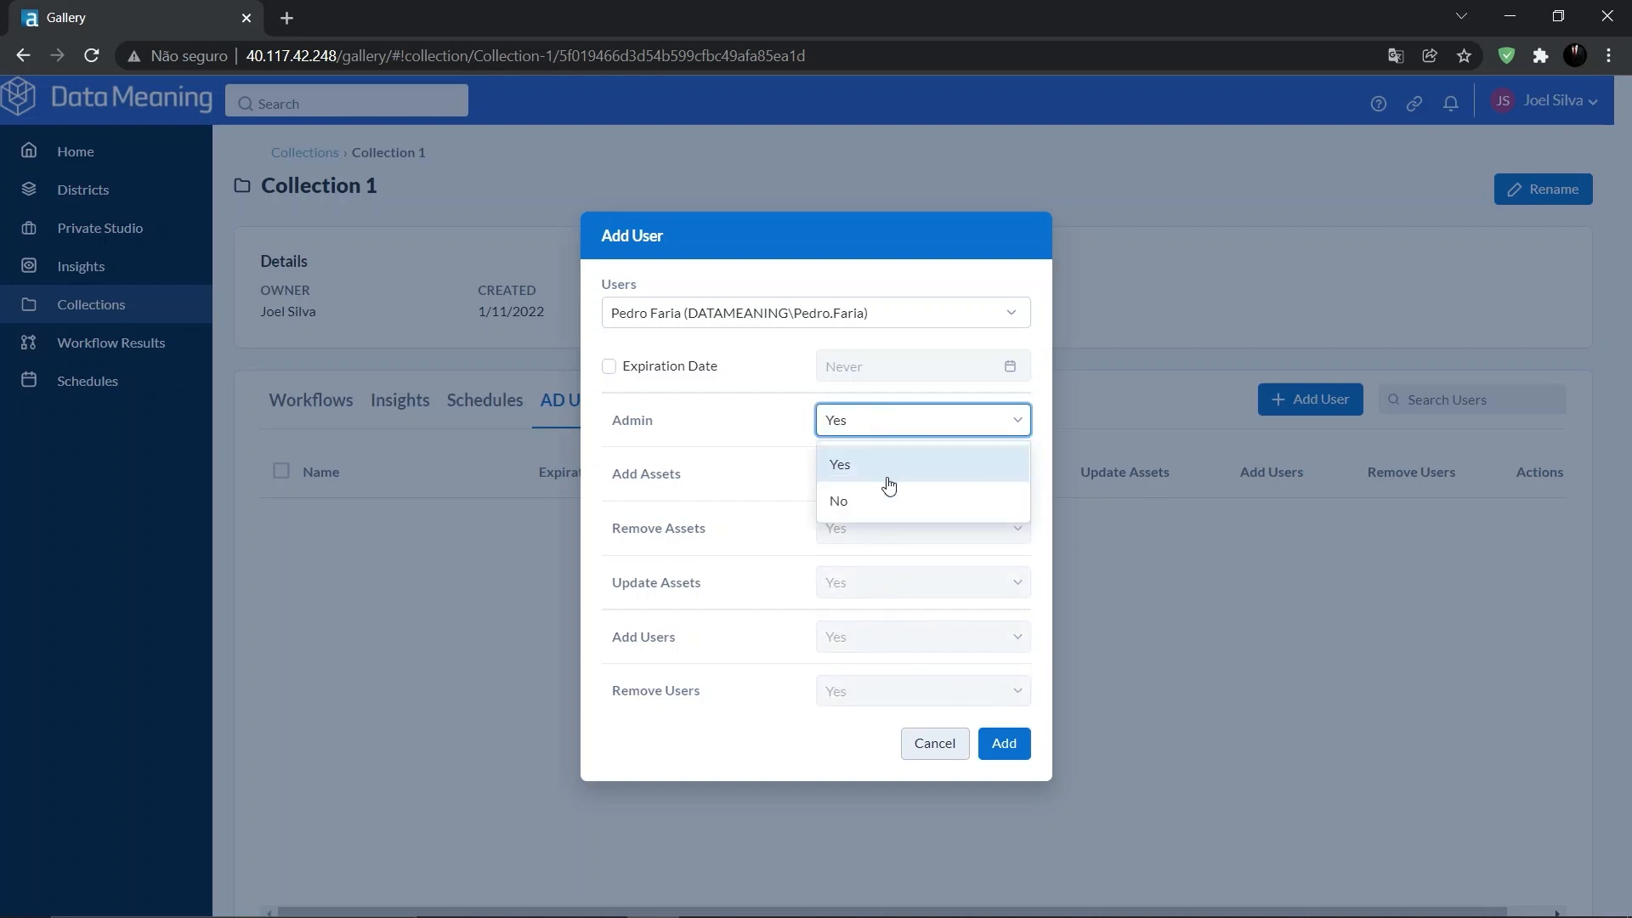
pyautogui.click(880, 502)
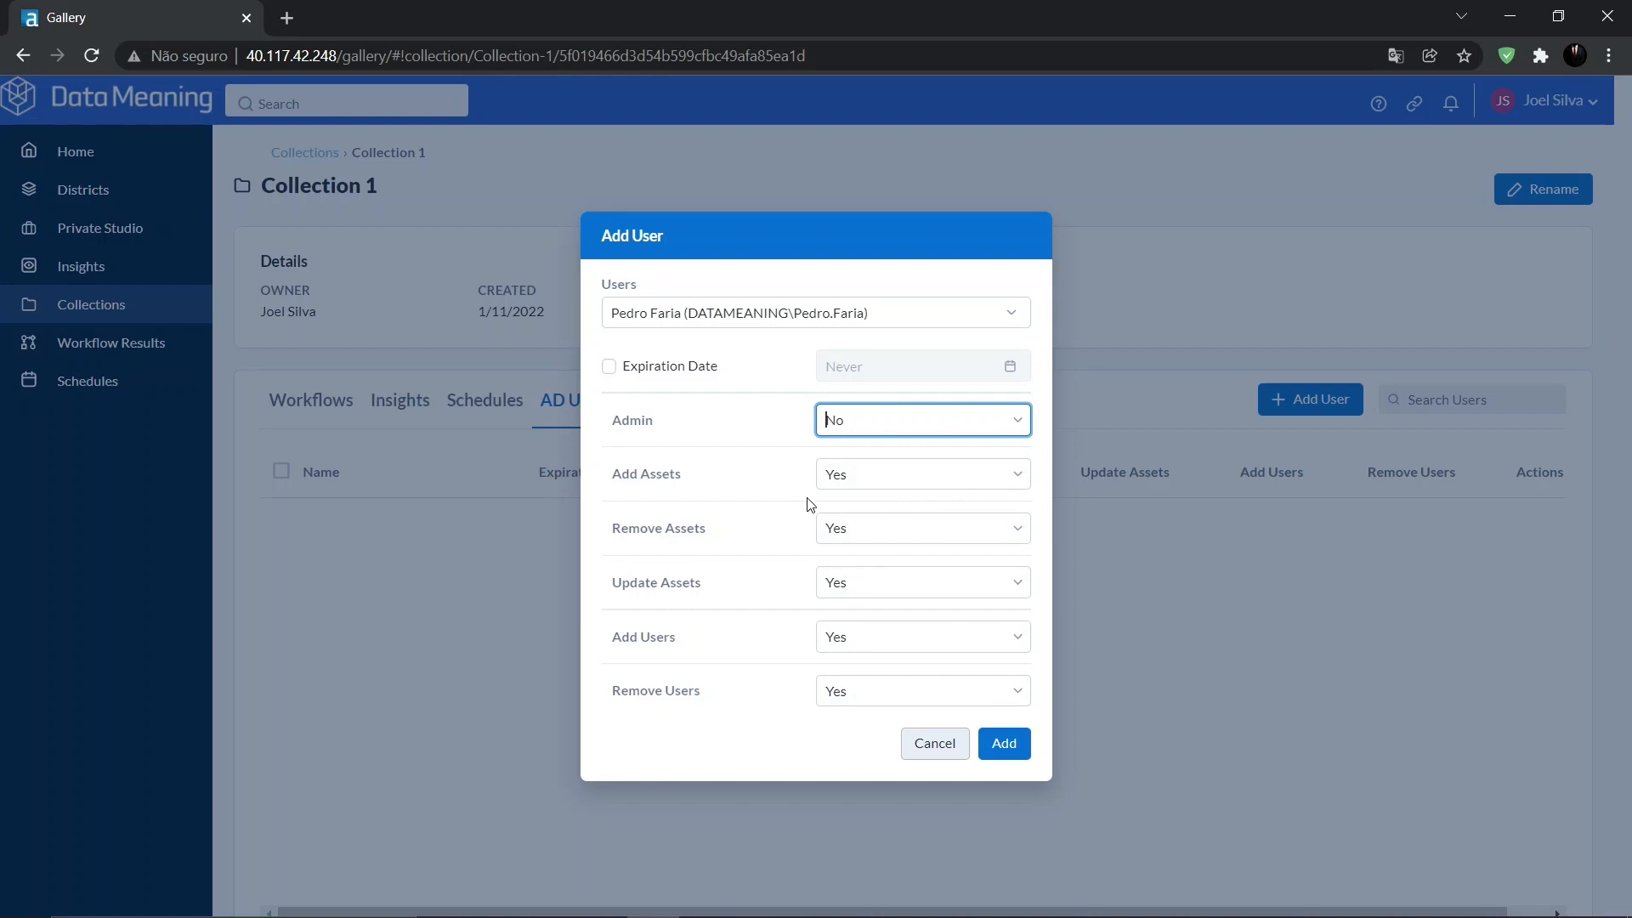
pyautogui.click(857, 479)
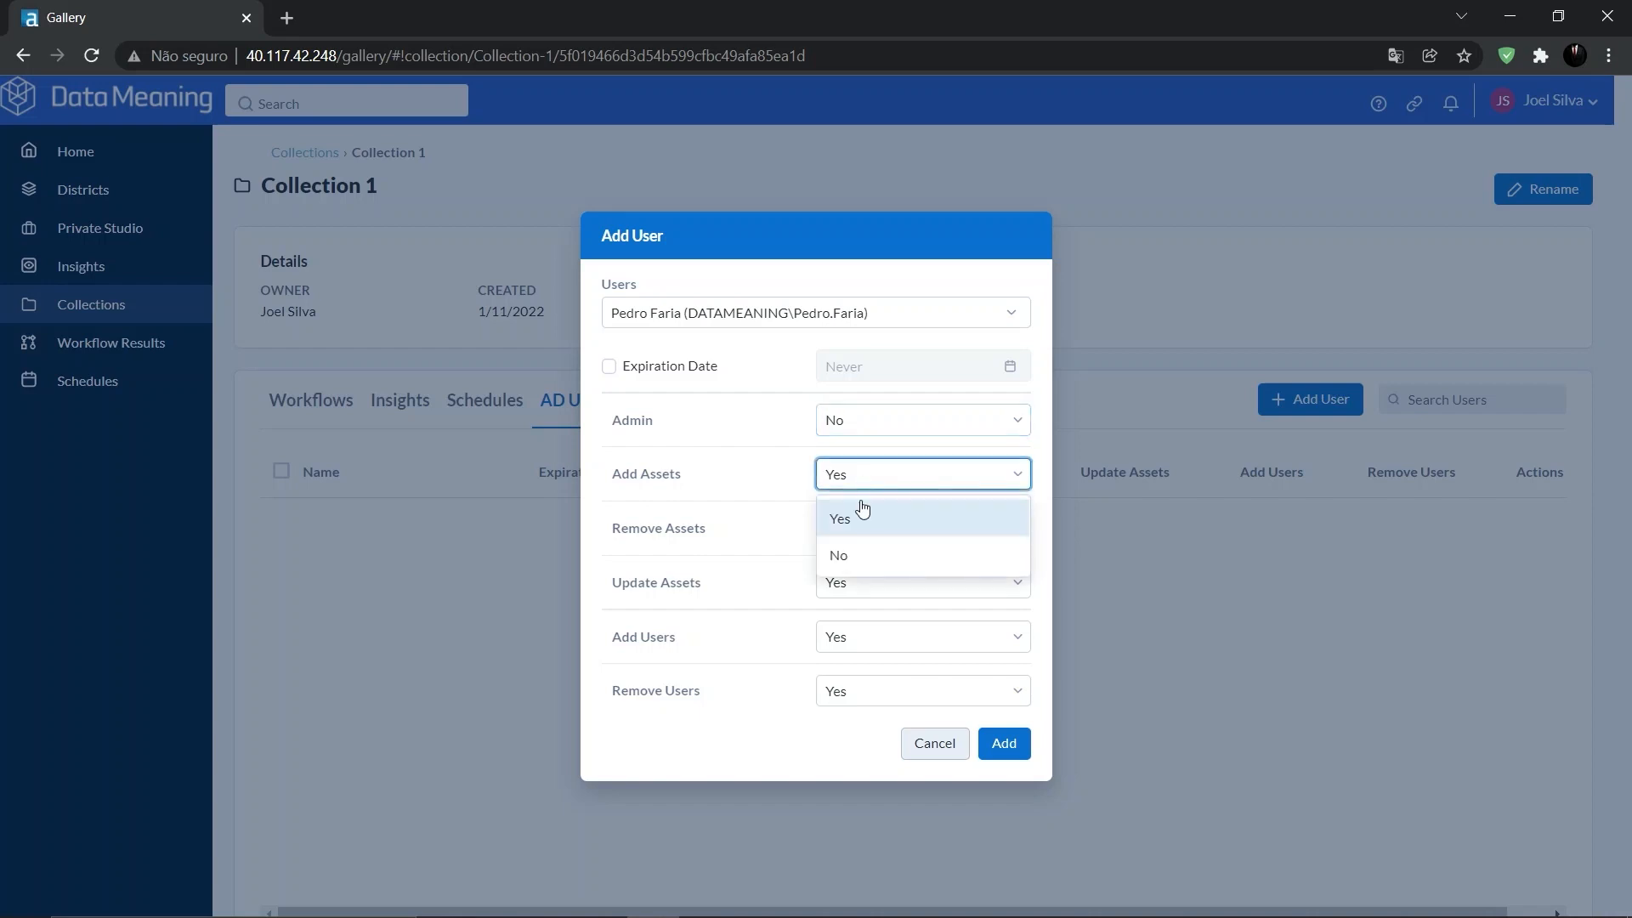
pyautogui.click(863, 510)
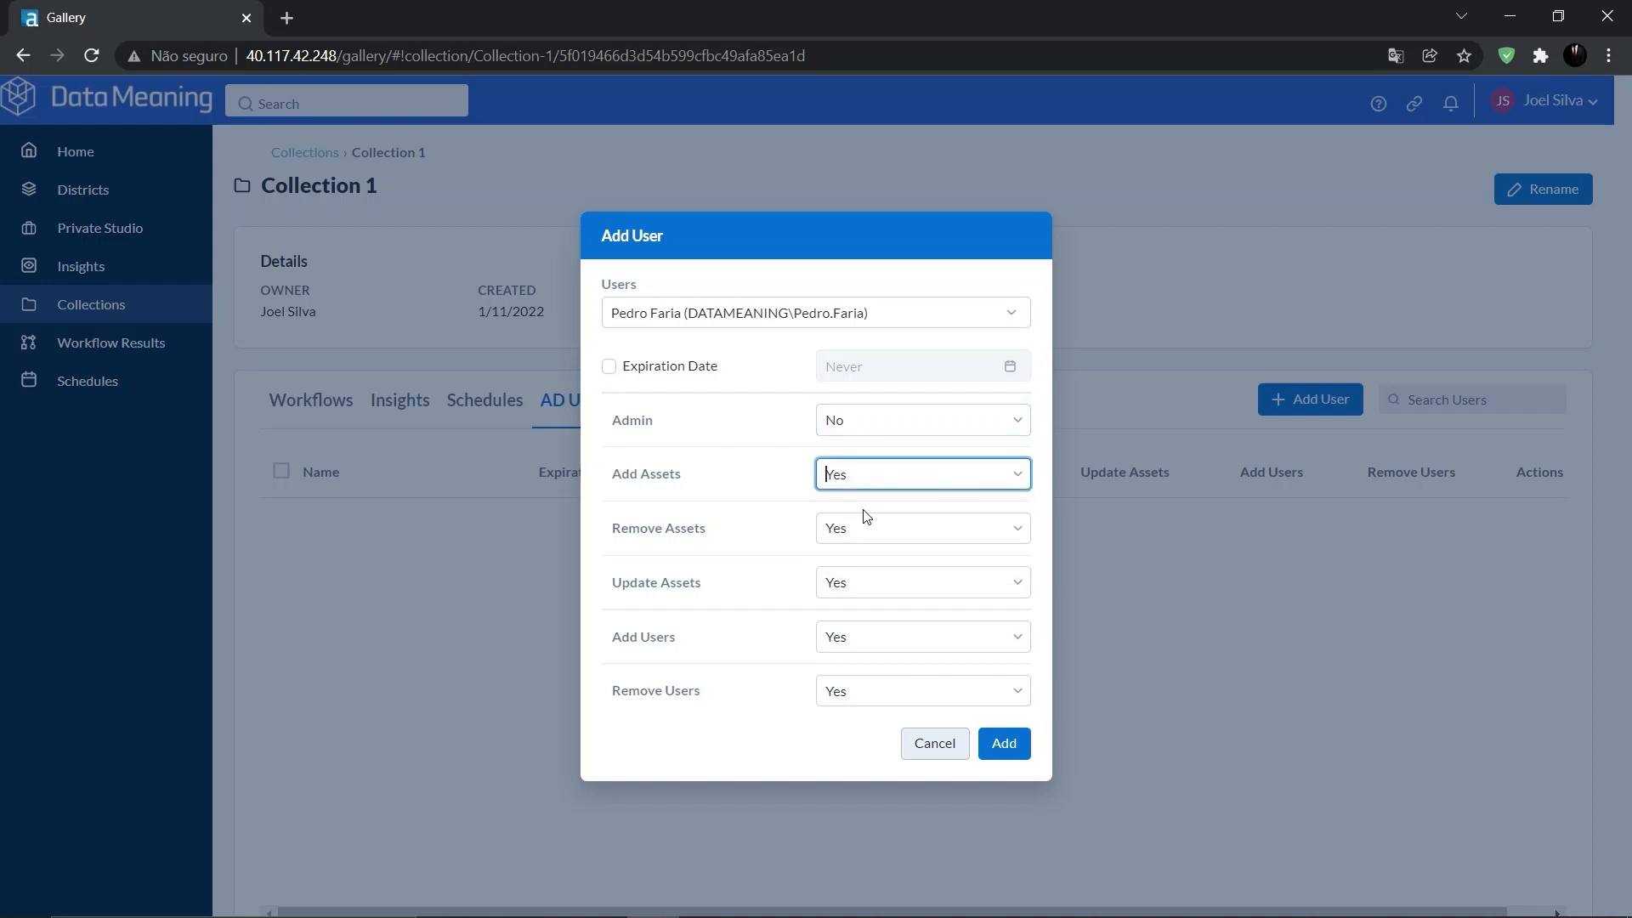
pyautogui.click(770, 502)
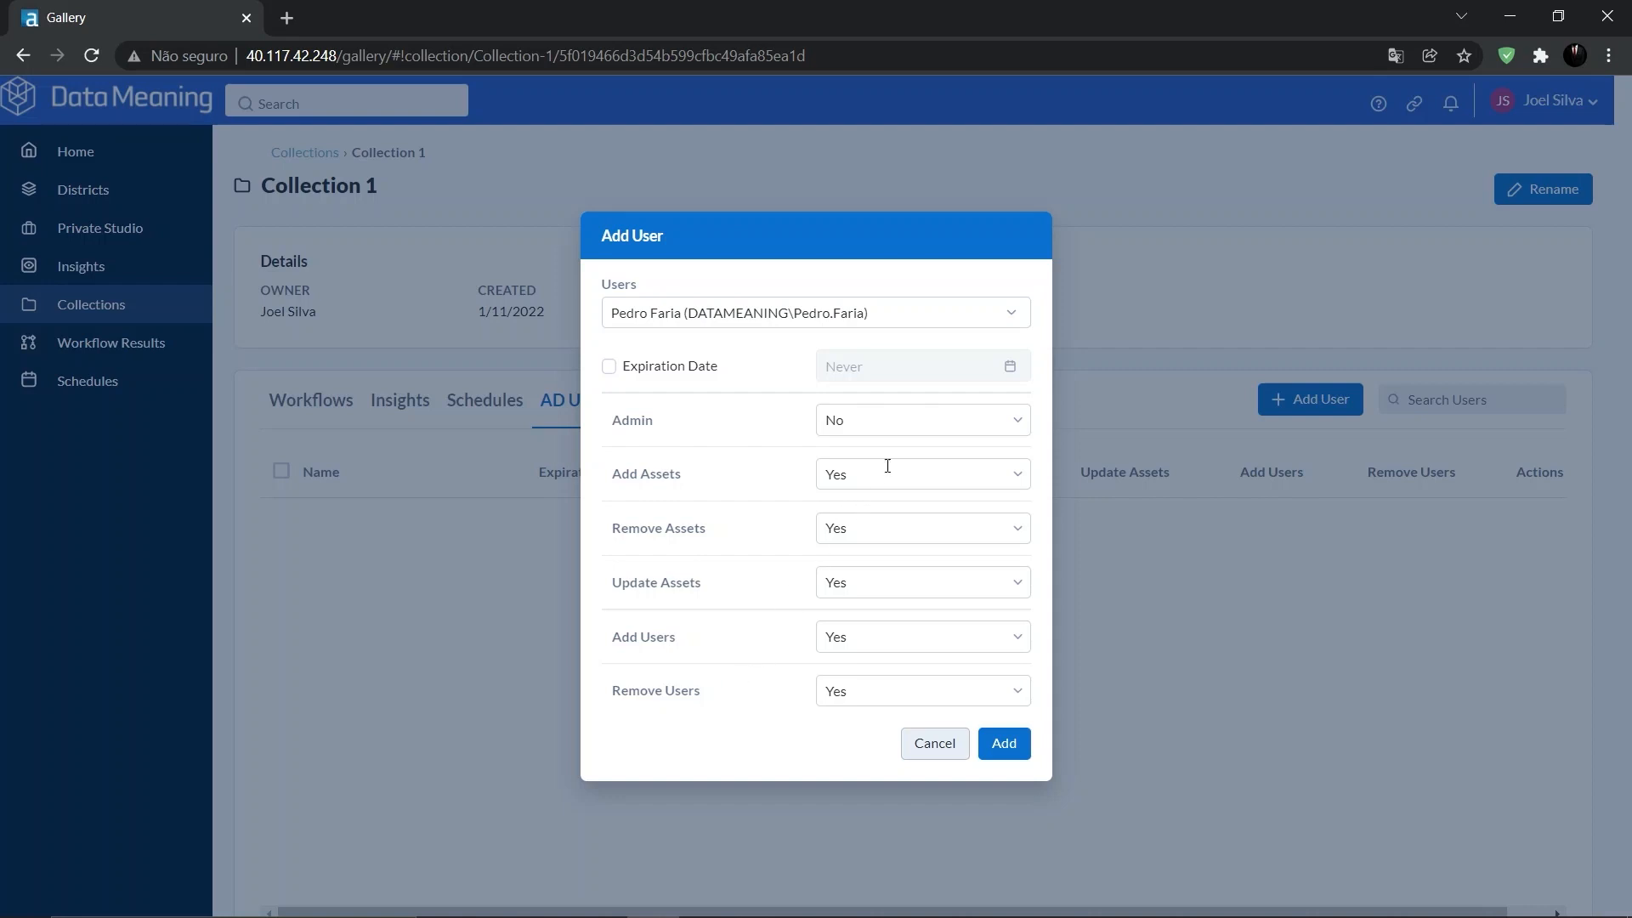
# Set the Admin permission to Yes for the selected user and add the user to Collection 1.
pyautogui.click(901, 420)
pyautogui.click(917, 466)
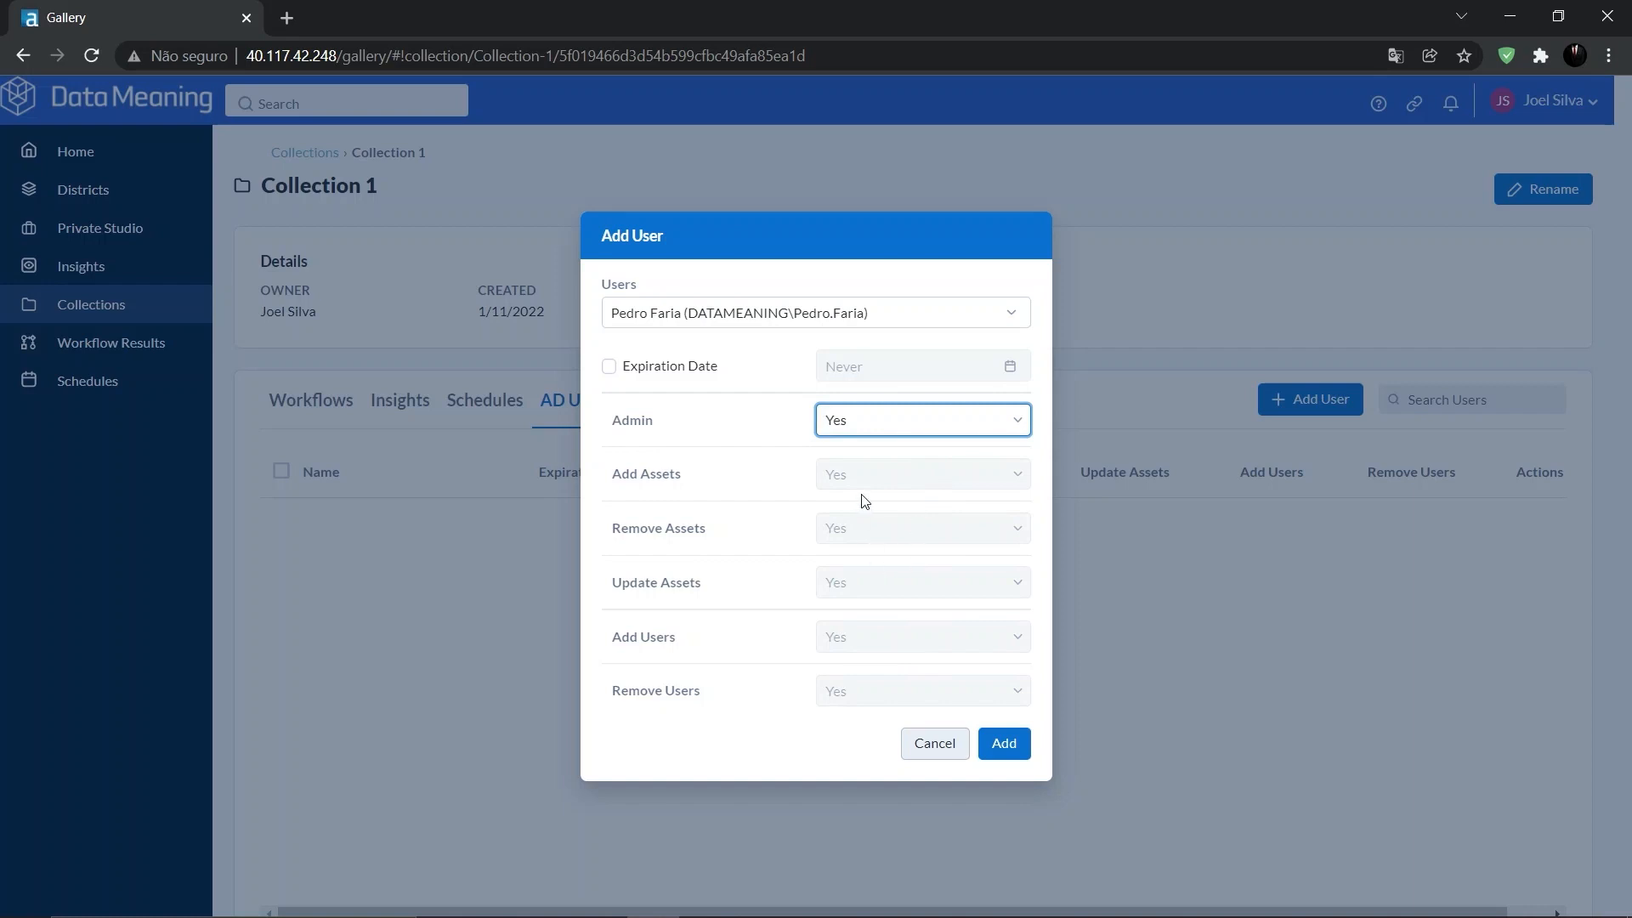
pyautogui.click(857, 741)
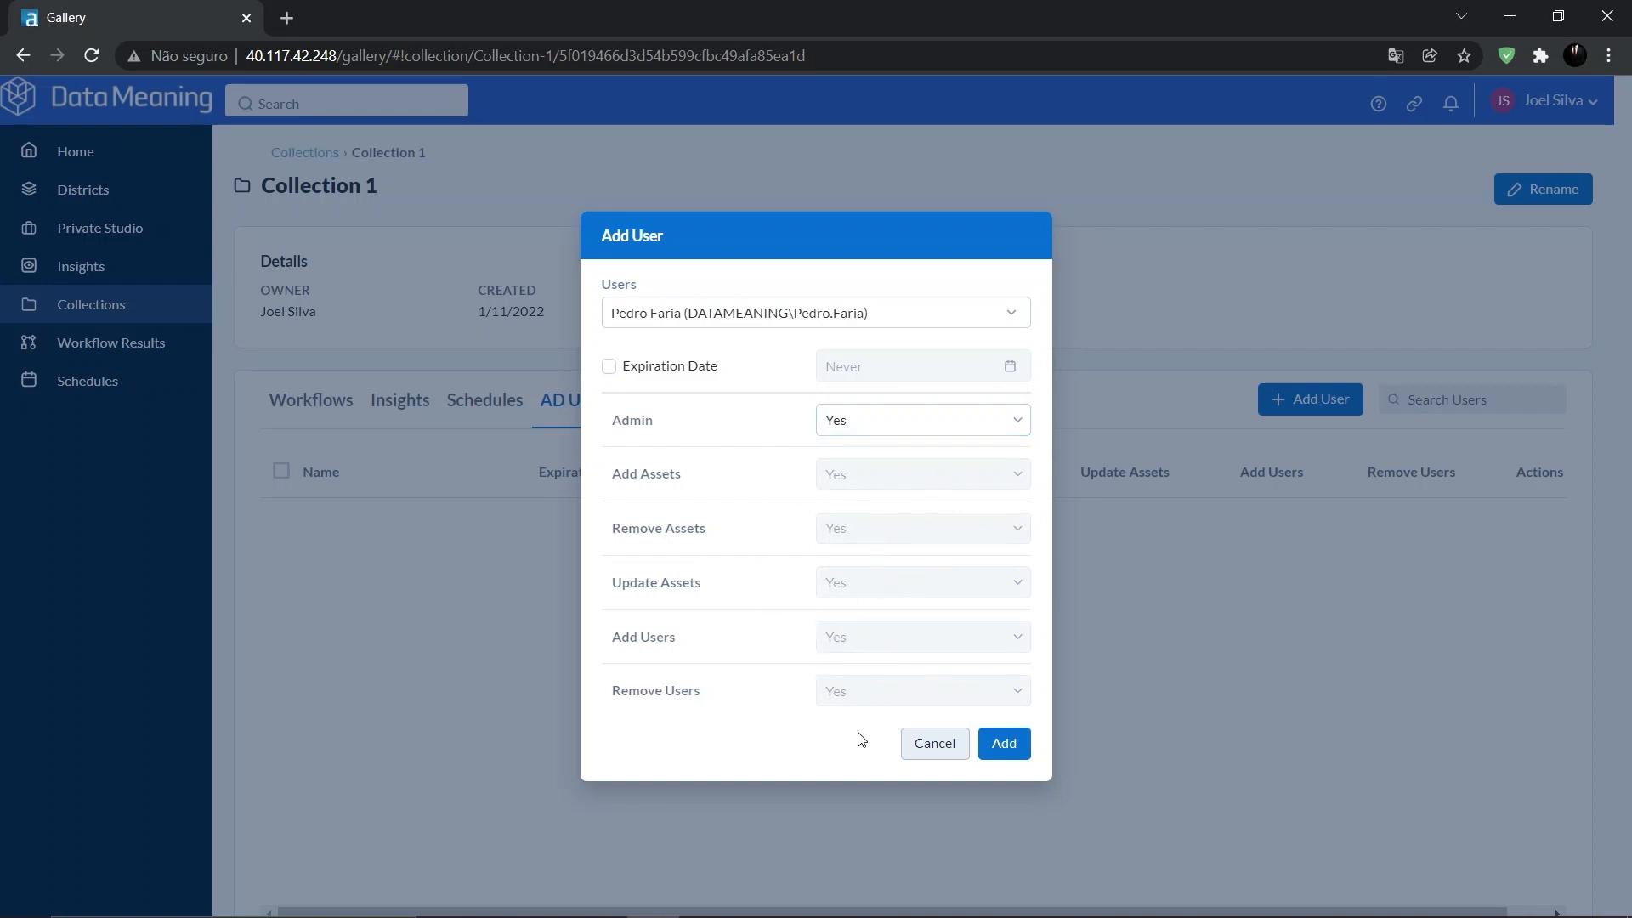
pyautogui.click(1019, 759)
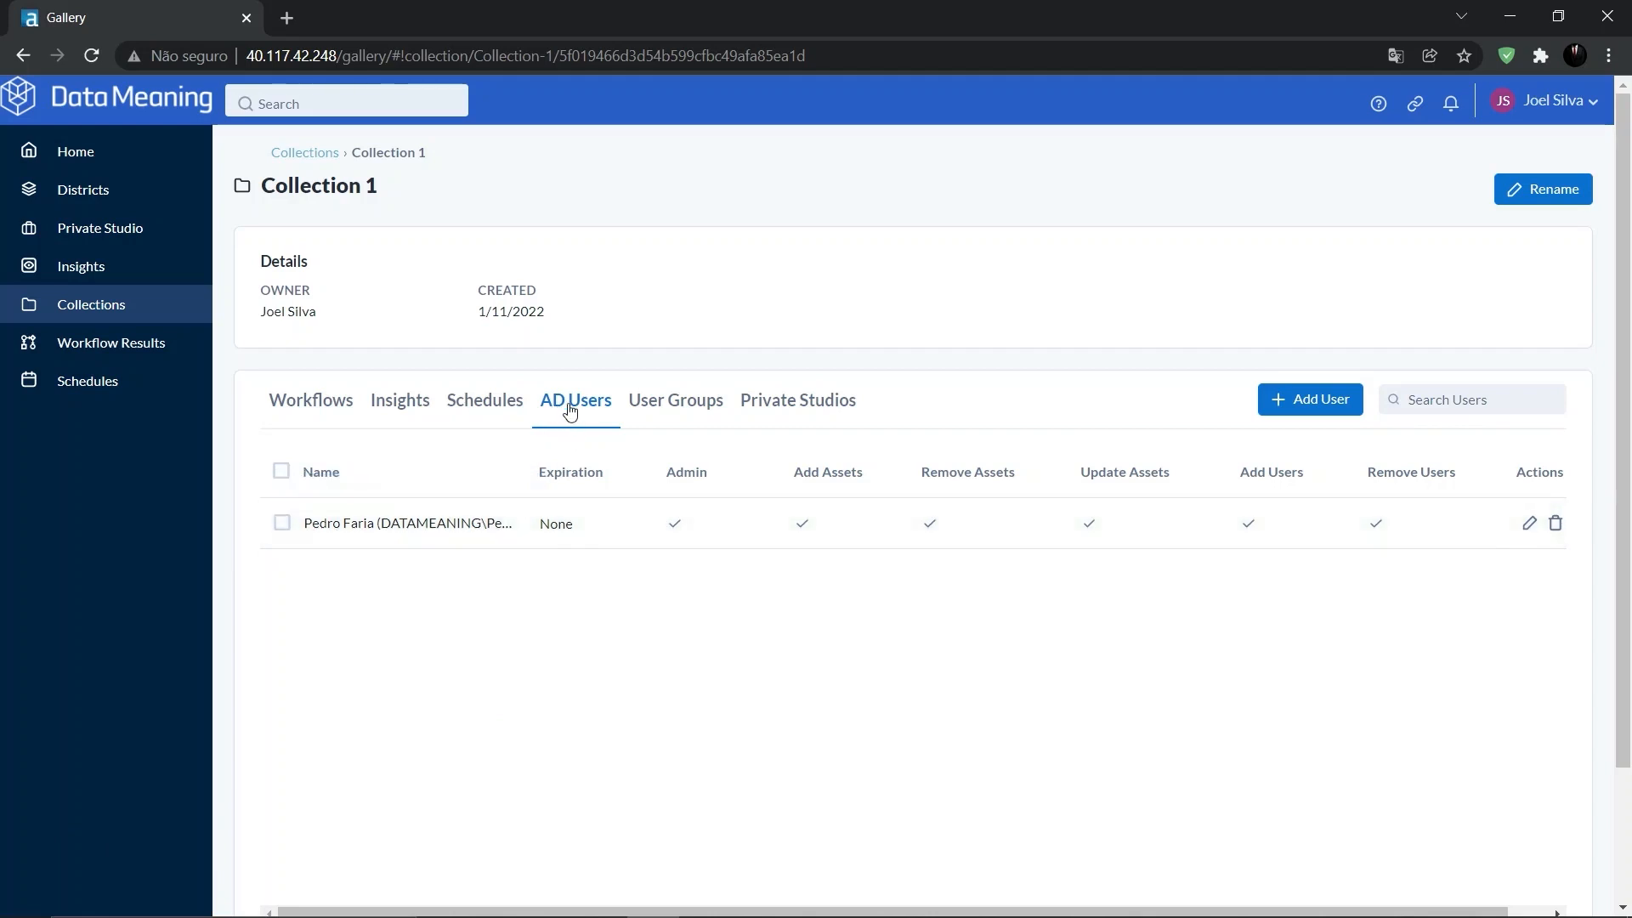
pyautogui.moveTo(384, 187); pyautogui.dragTo(265, 187)
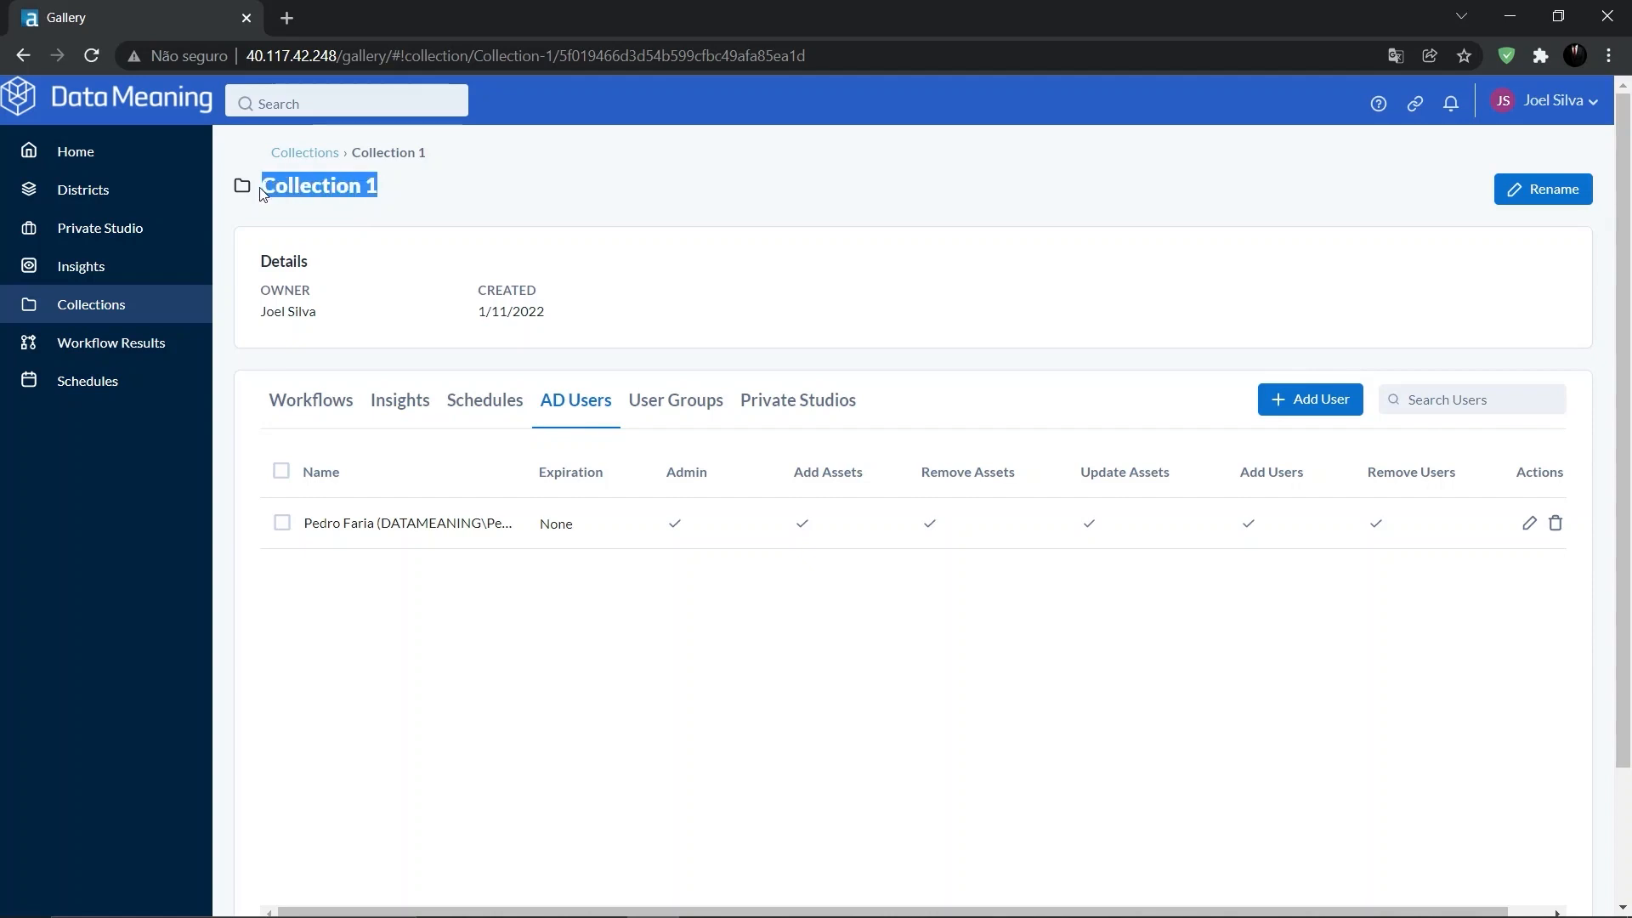
pyautogui.press('alt')
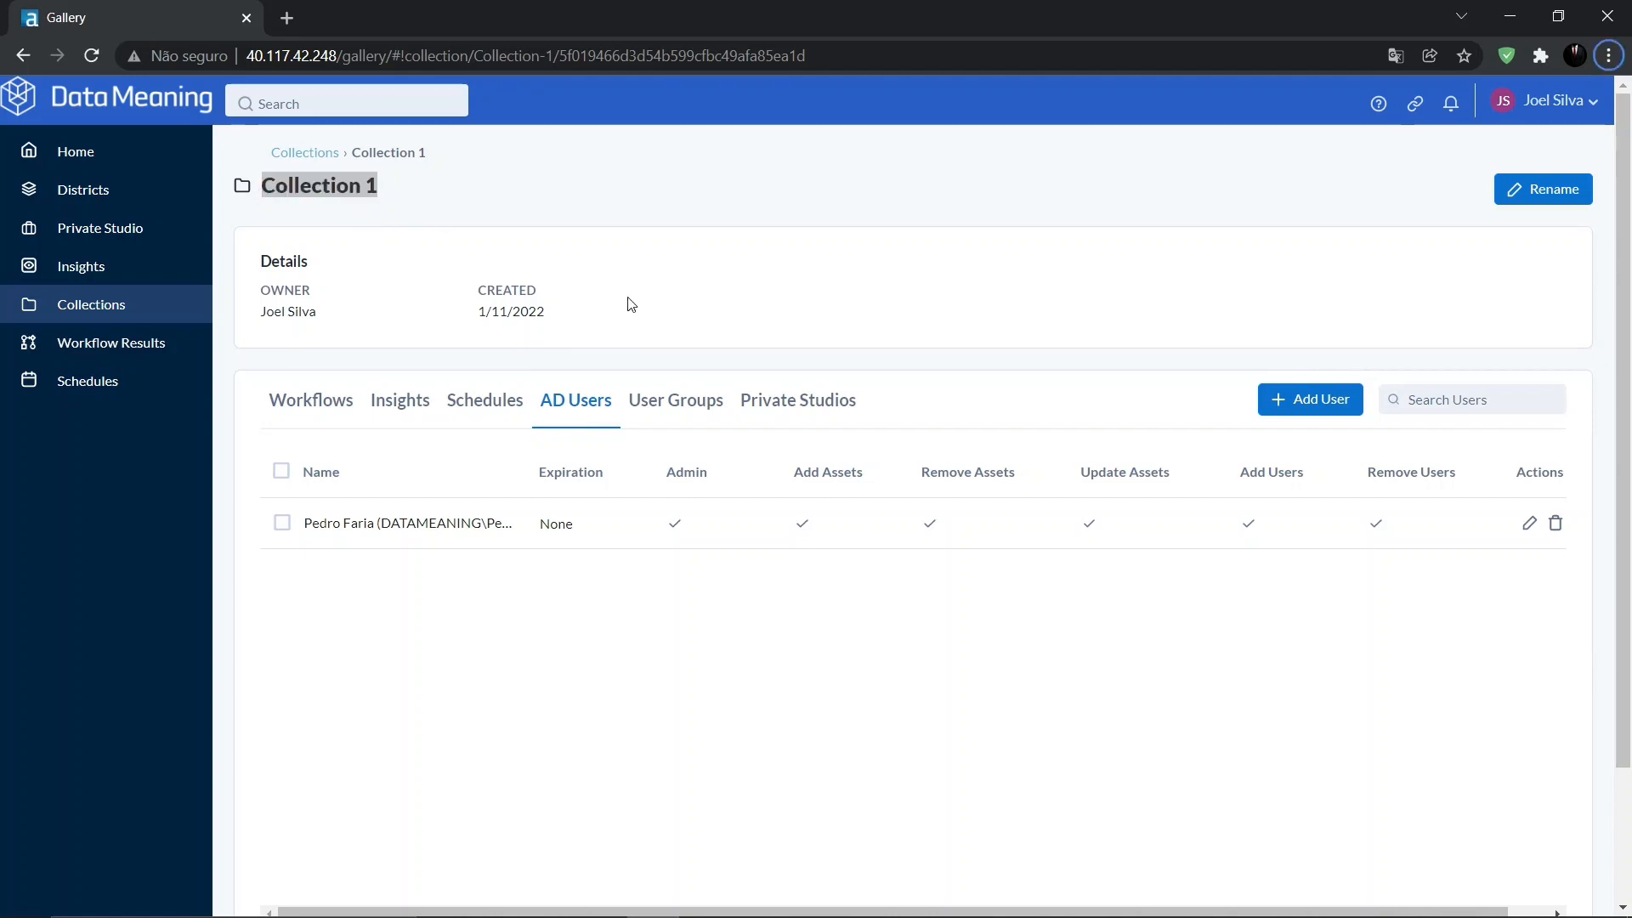
pyautogui.click(625, 254)
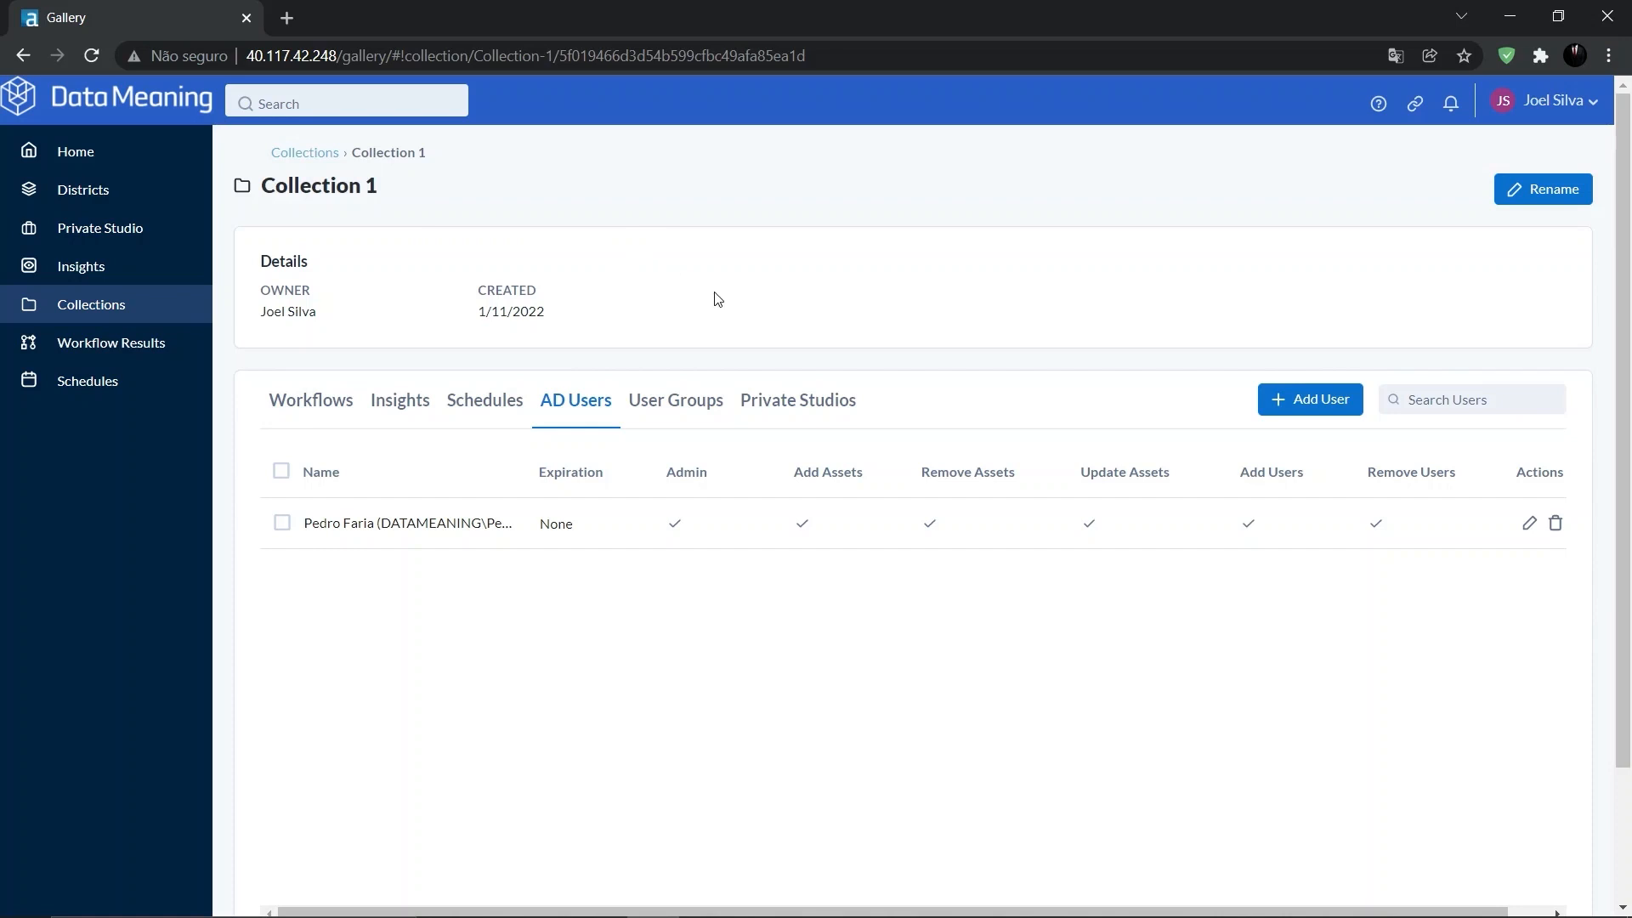
# Add the Training Team user group to Collection 1 with the Admin permission set to Yes.
pyautogui.click(670, 414)
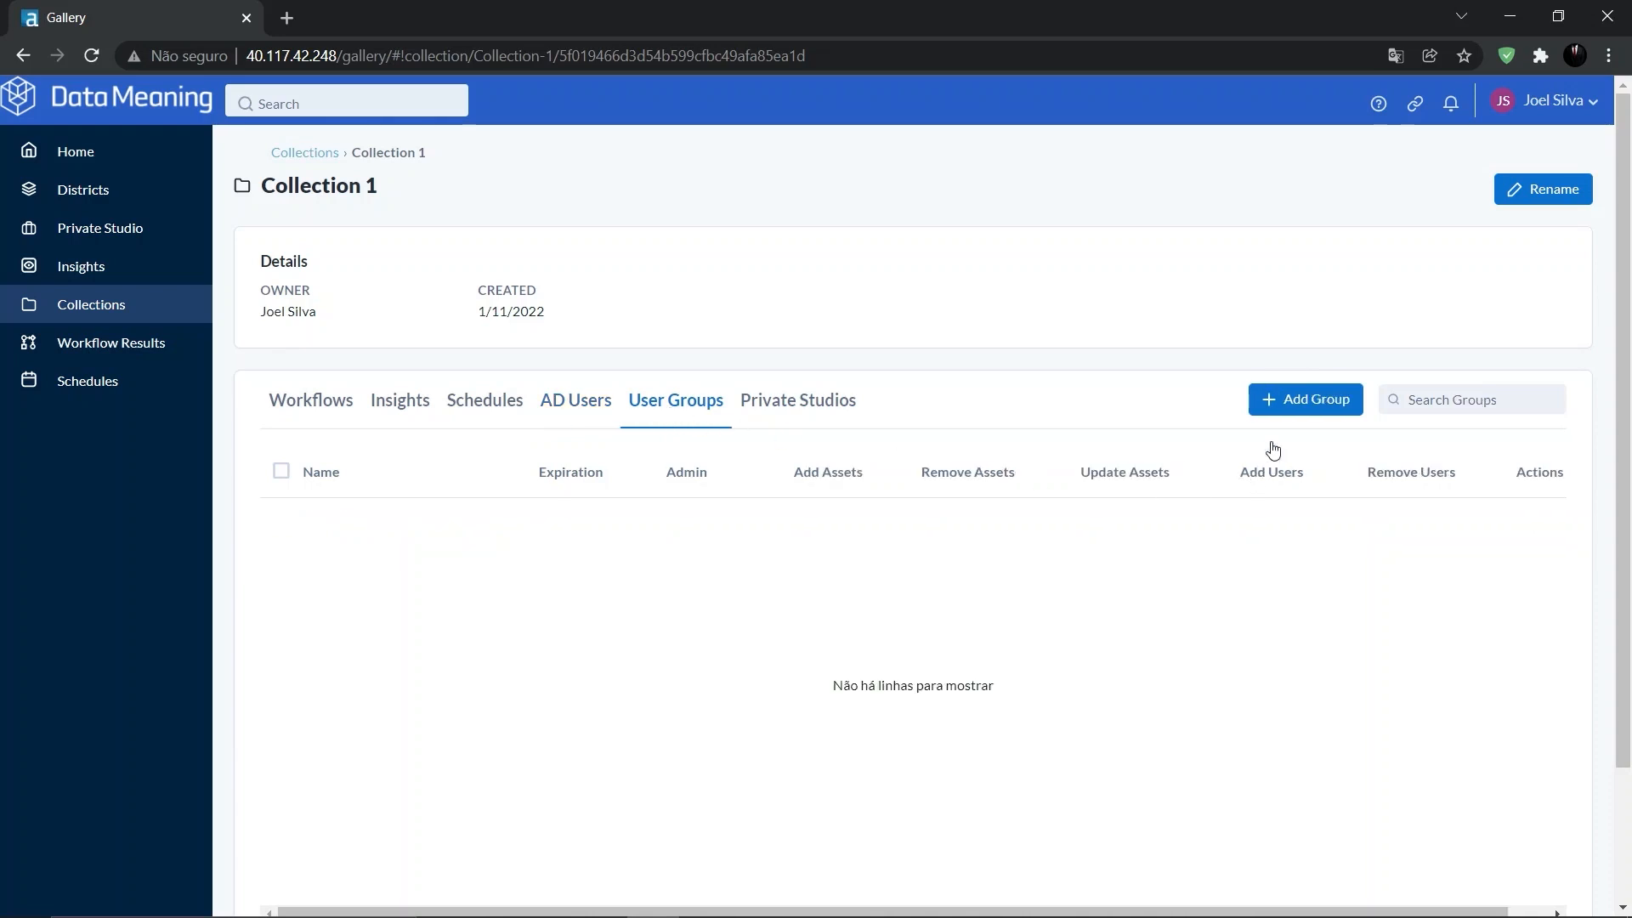
pyautogui.click(1305, 408)
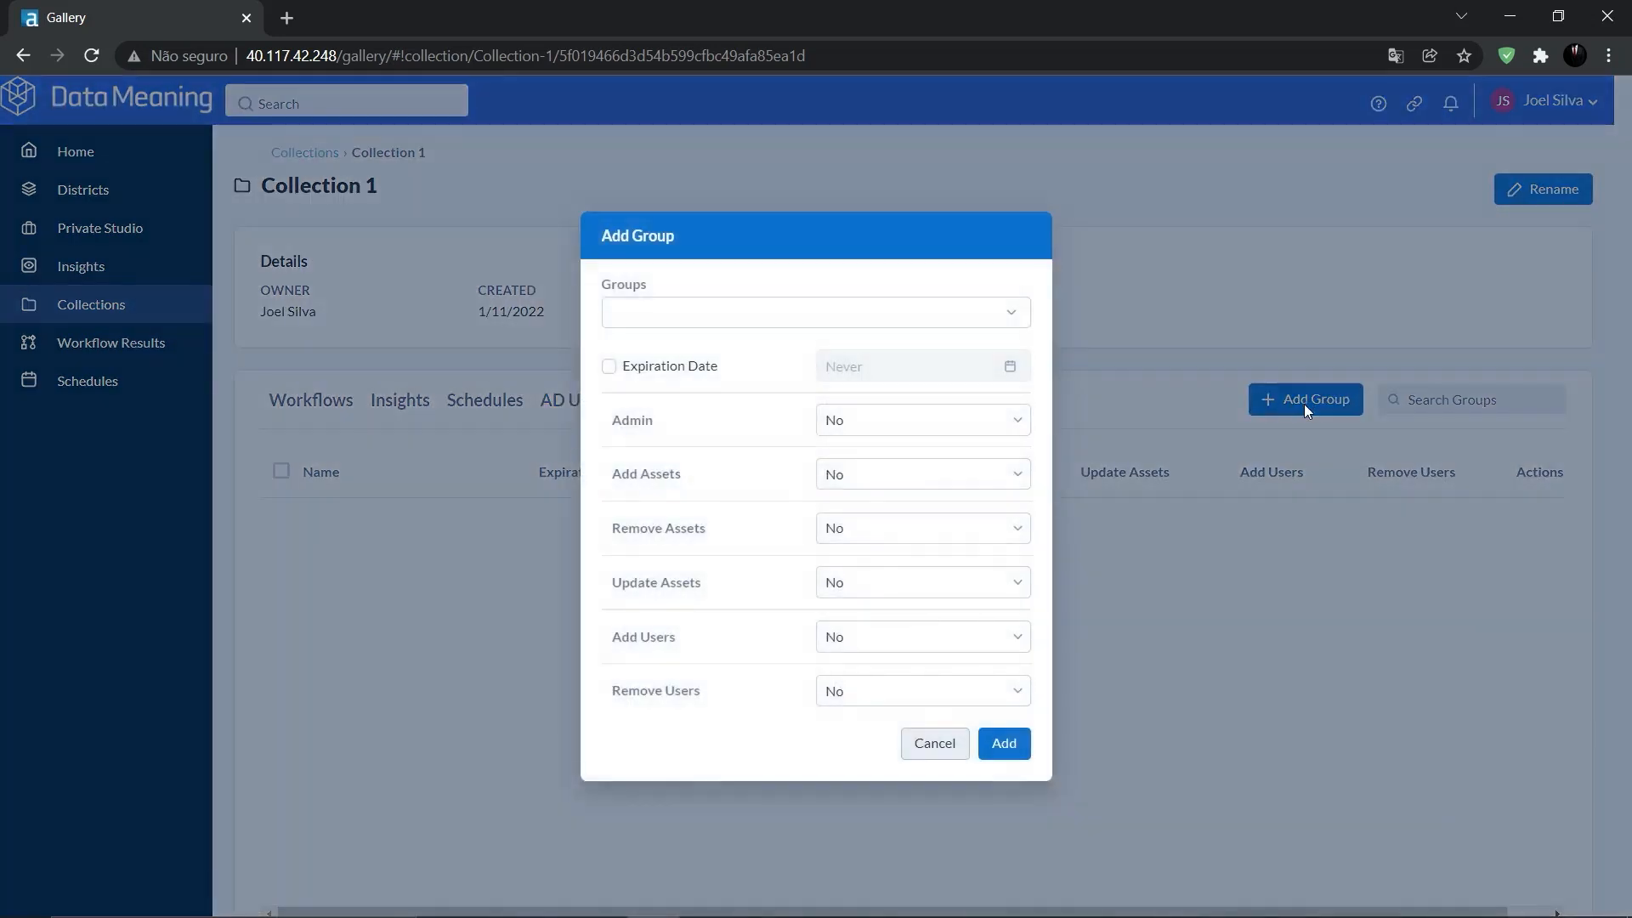
pyautogui.click(1016, 315)
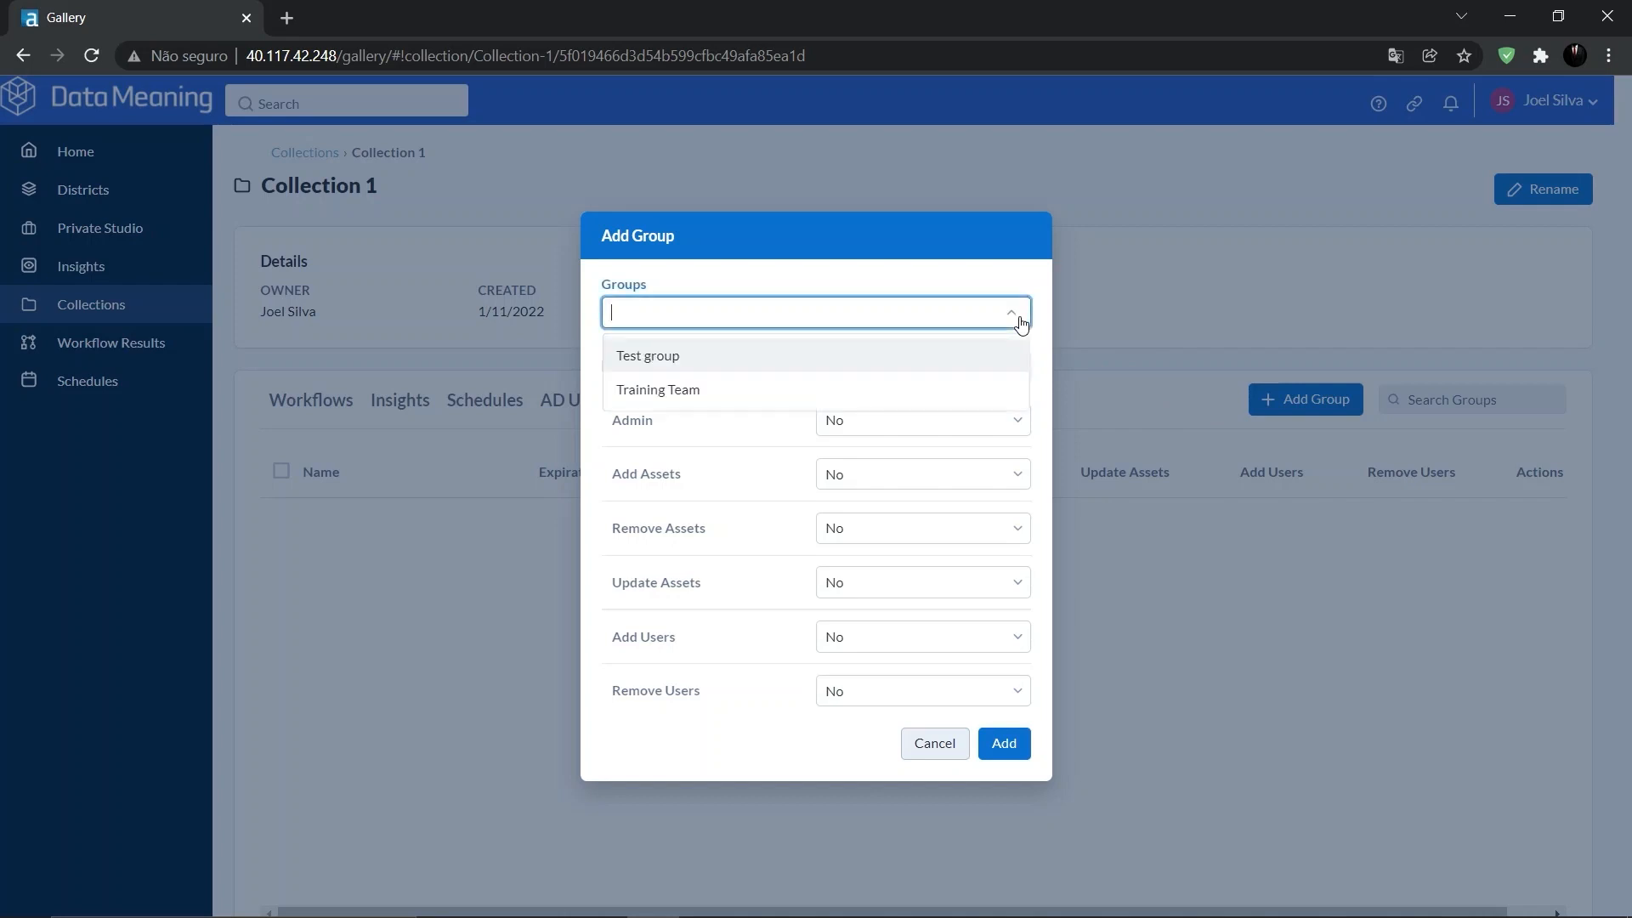
pyautogui.click(794, 393)
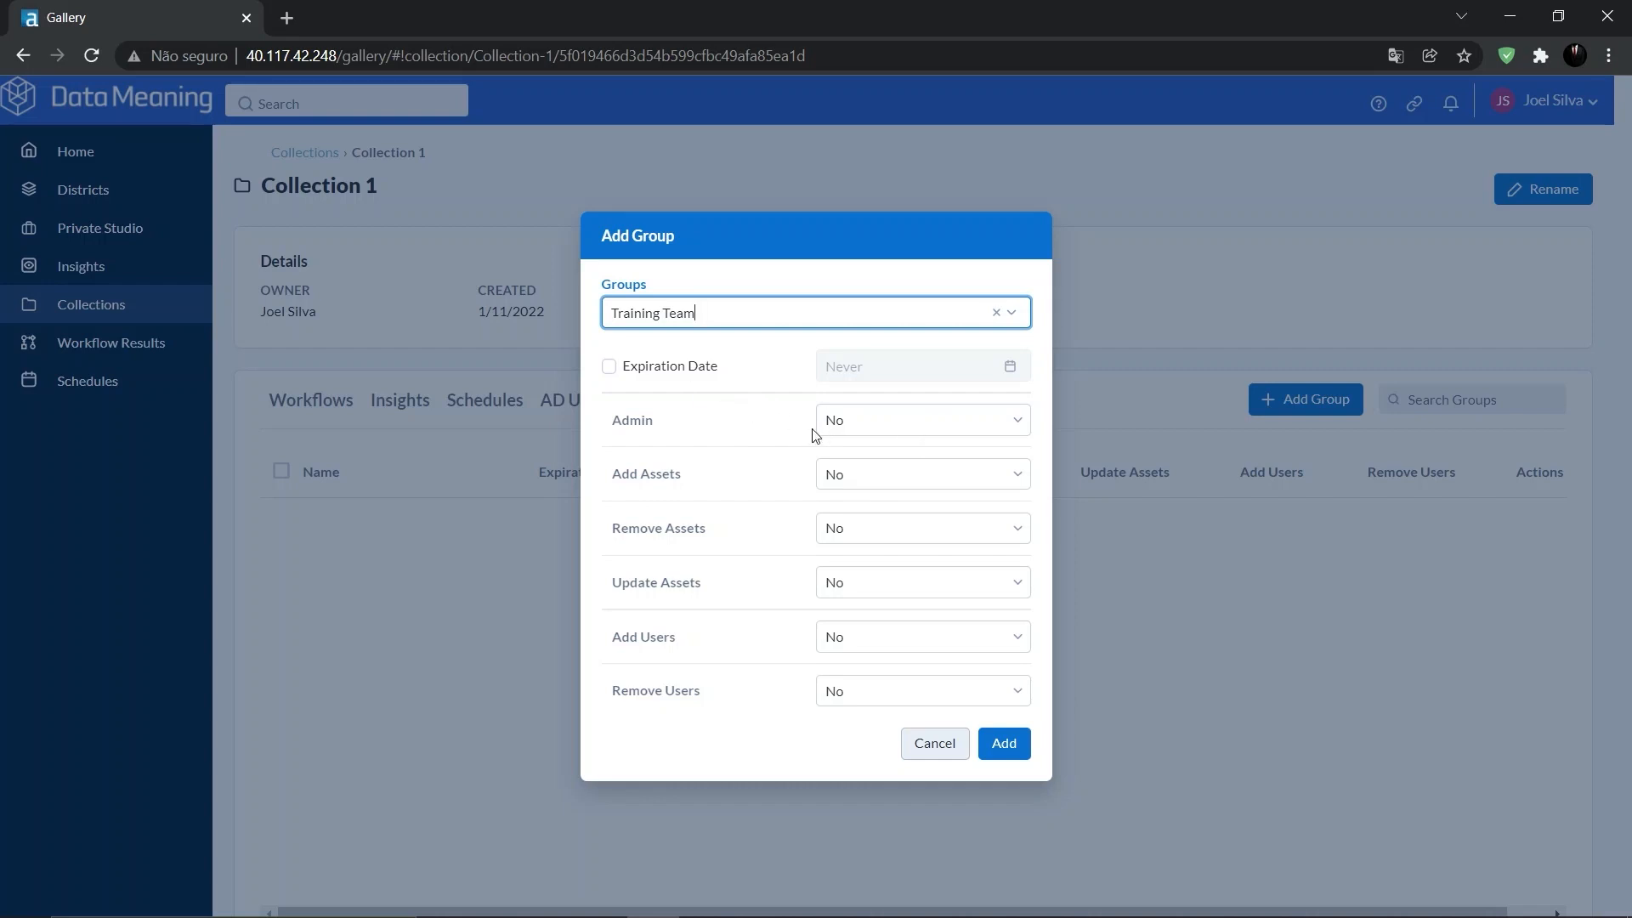
pyautogui.click(857, 422)
pyautogui.click(877, 464)
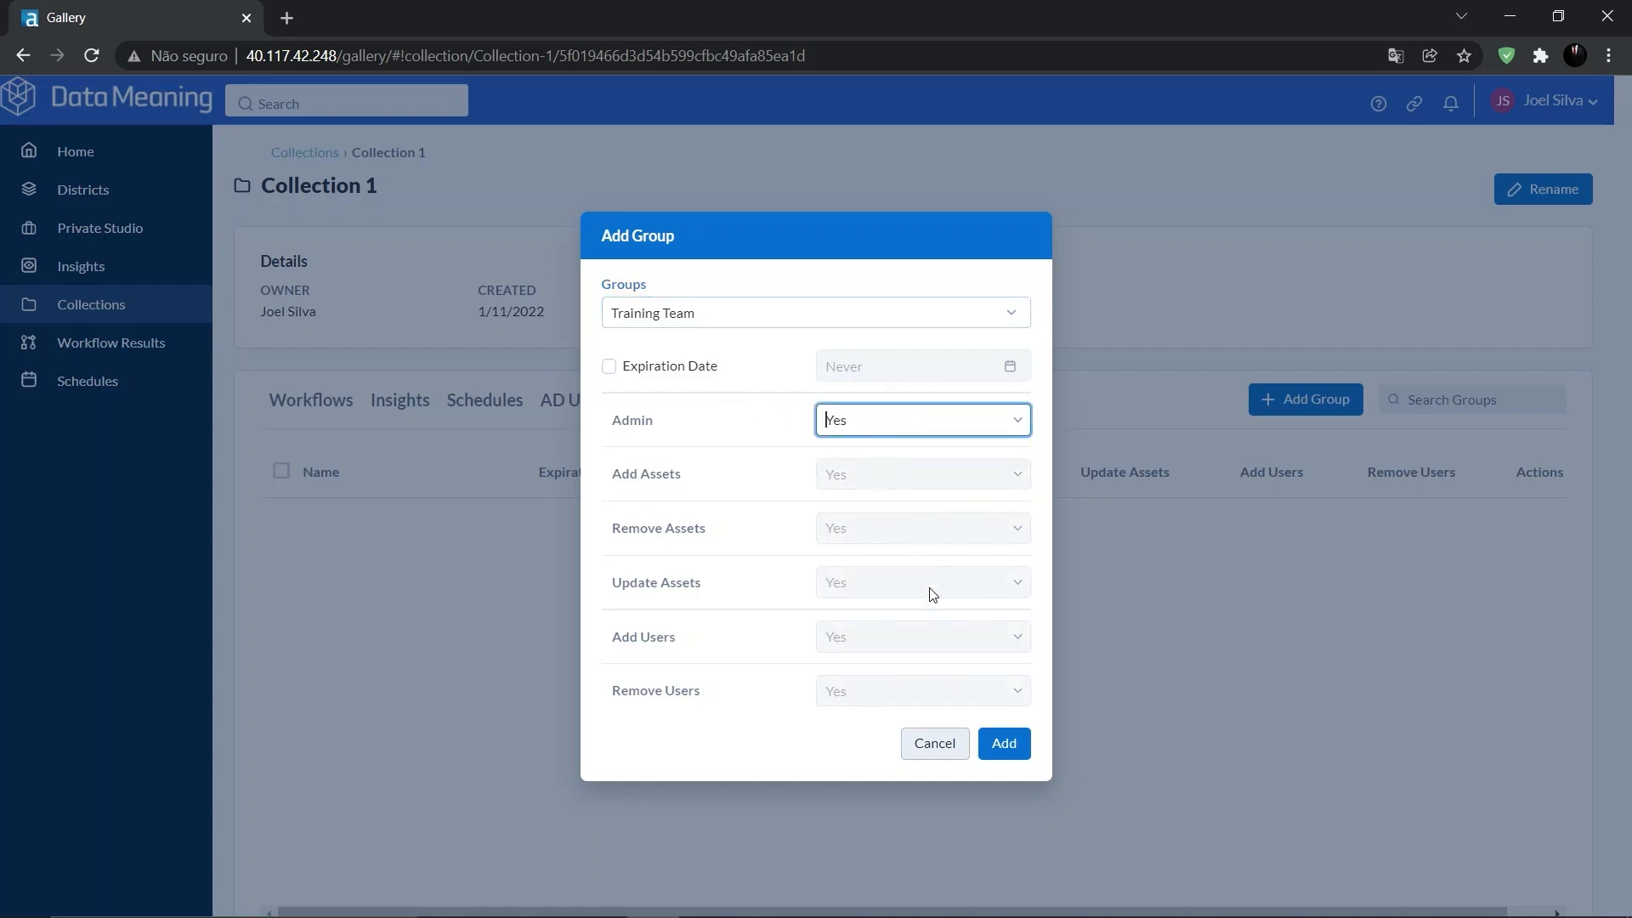
pyautogui.click(1003, 745)
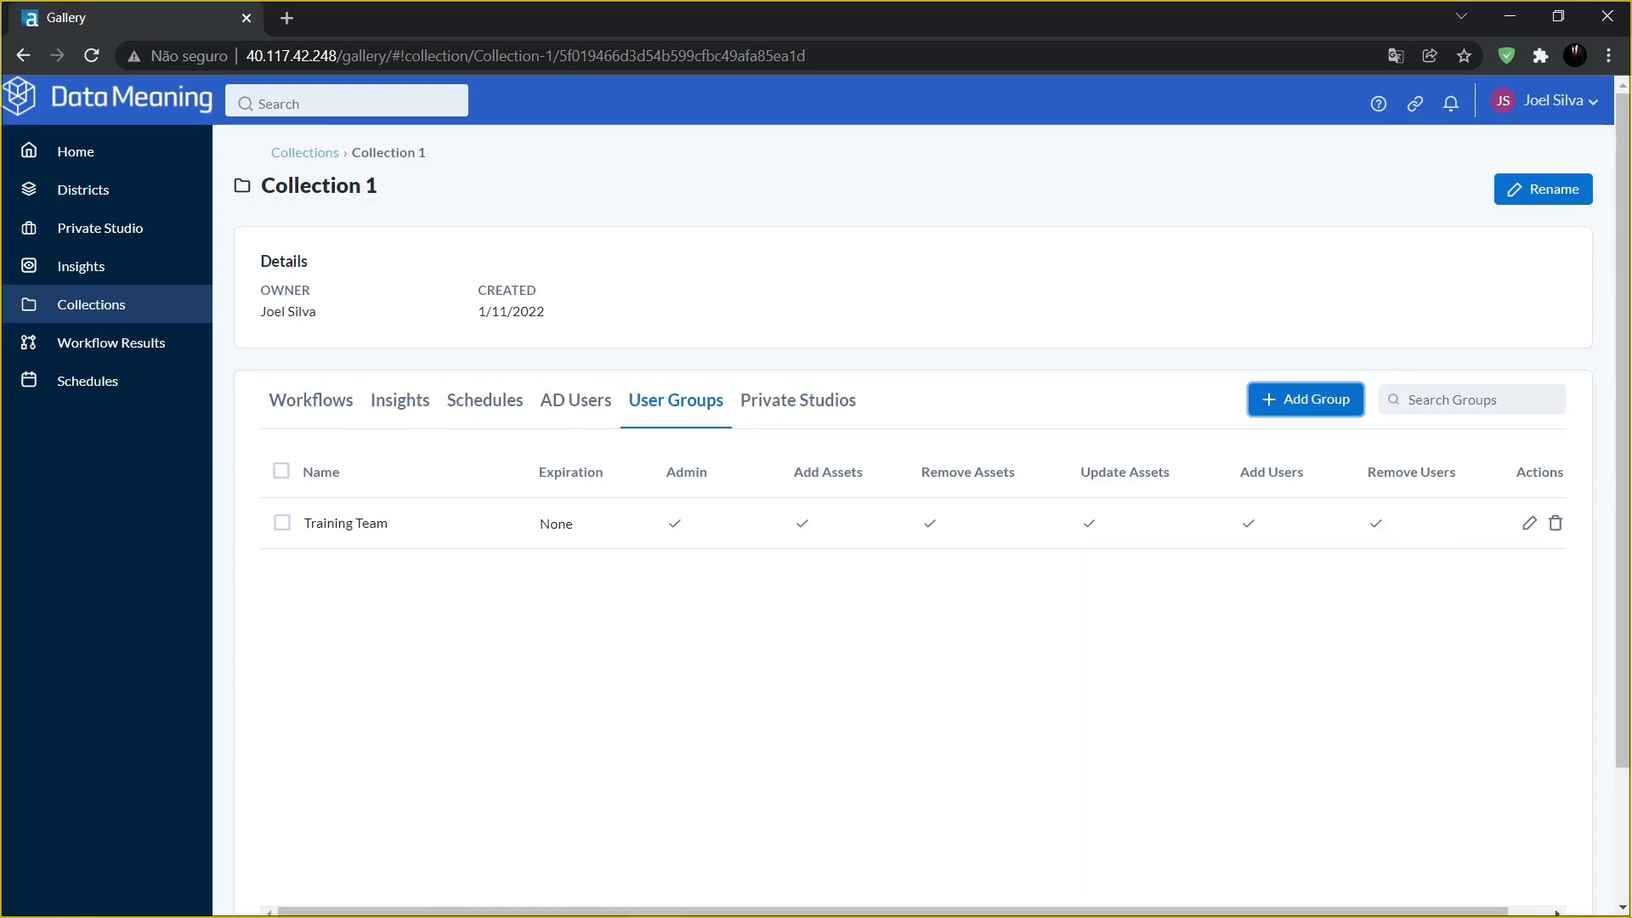
# Review the Training Team group's permission settings in Collection 1 and close them without saving.
pyautogui.moveTo(1516, 505); pyautogui.dragTo(1539, 541)
pyautogui.click(1531, 524)
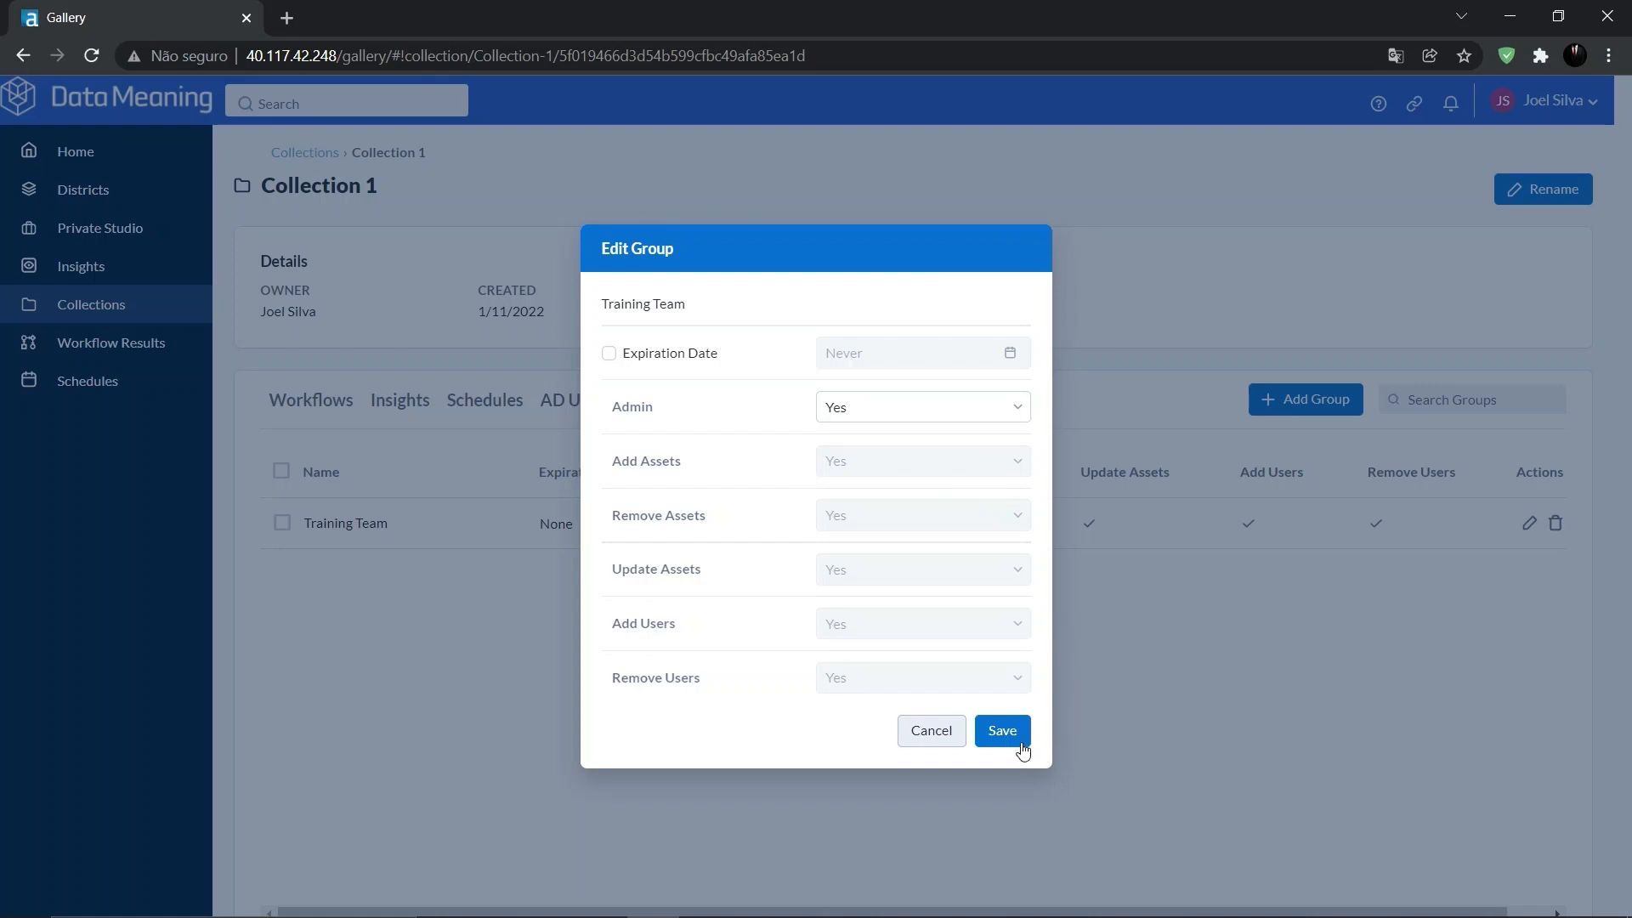
pyautogui.click(932, 732)
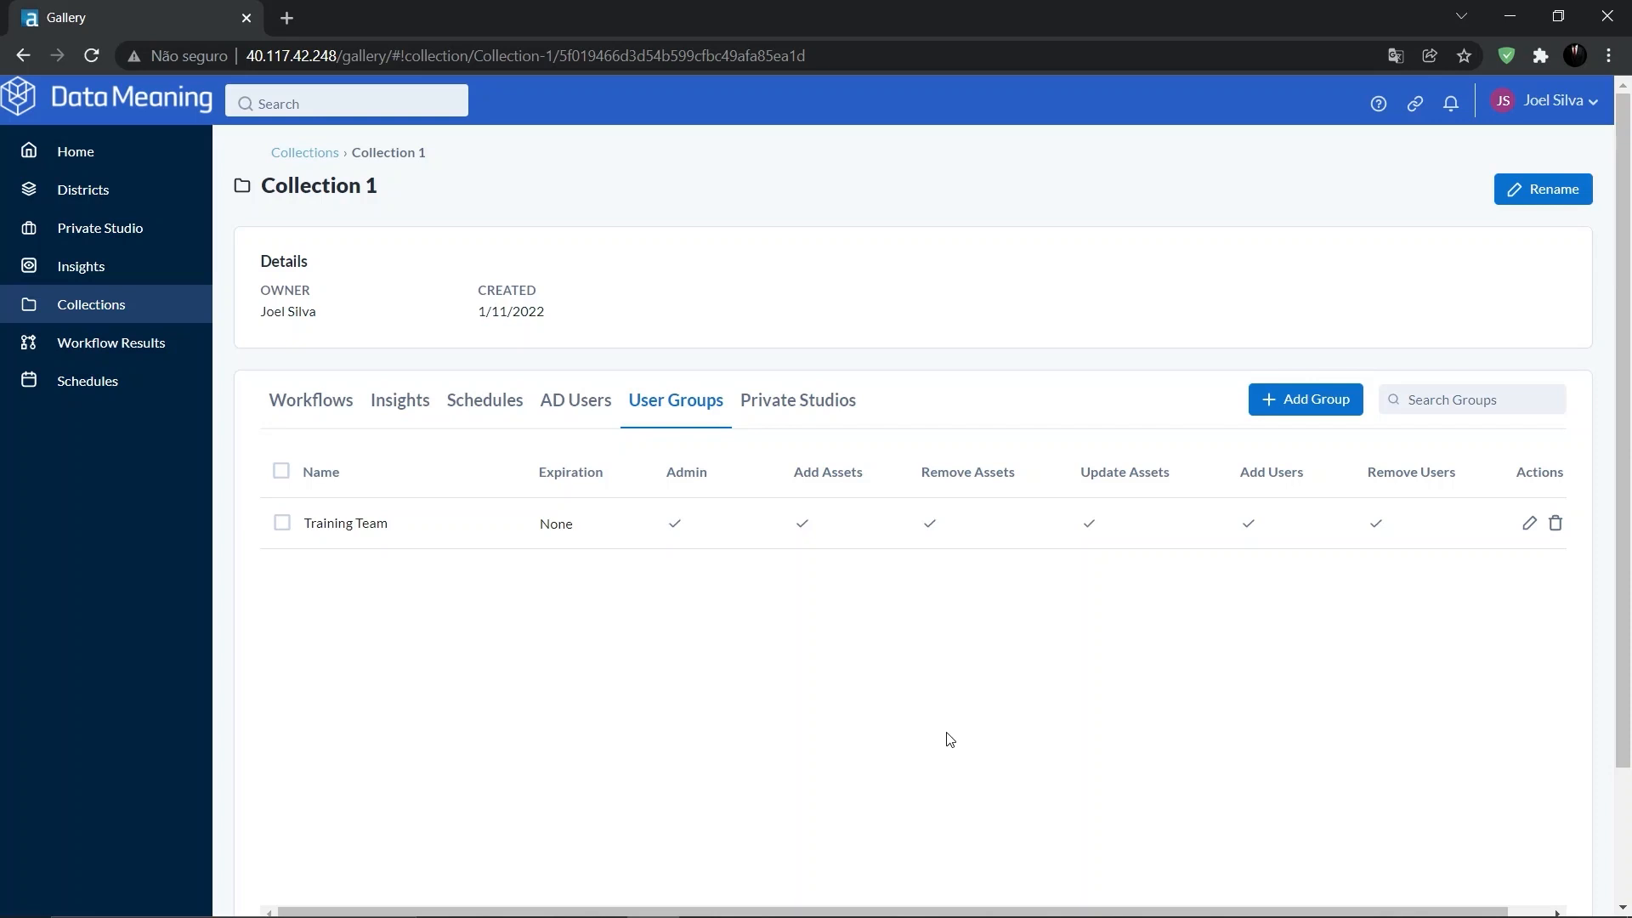
pyautogui.press('Tab')
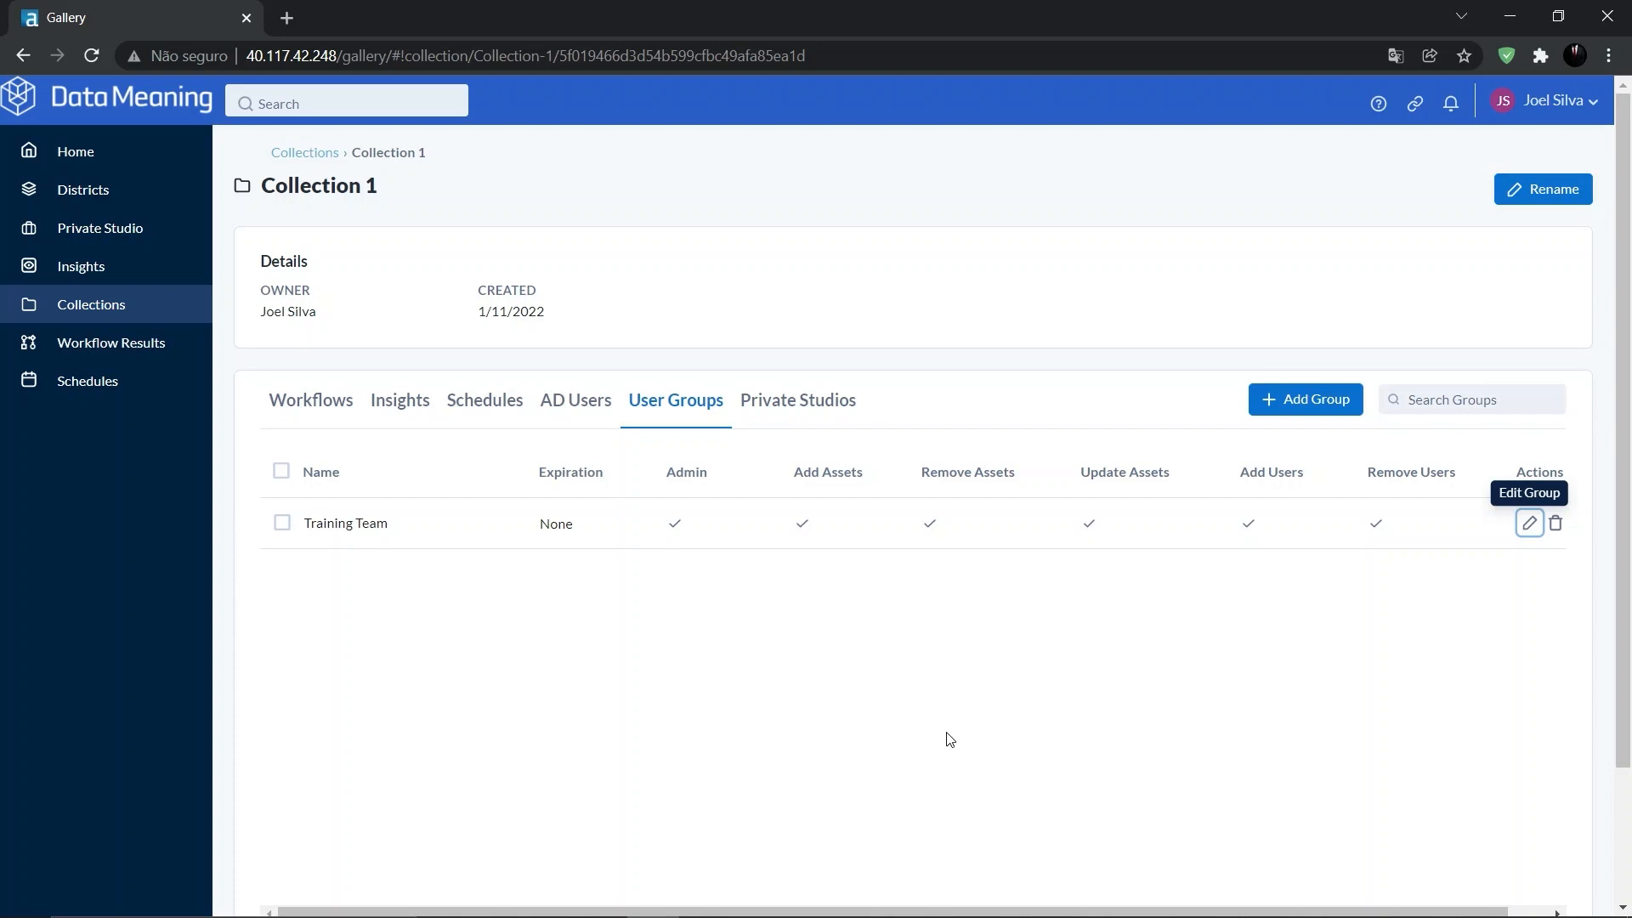
pyautogui.click(1274, 651)
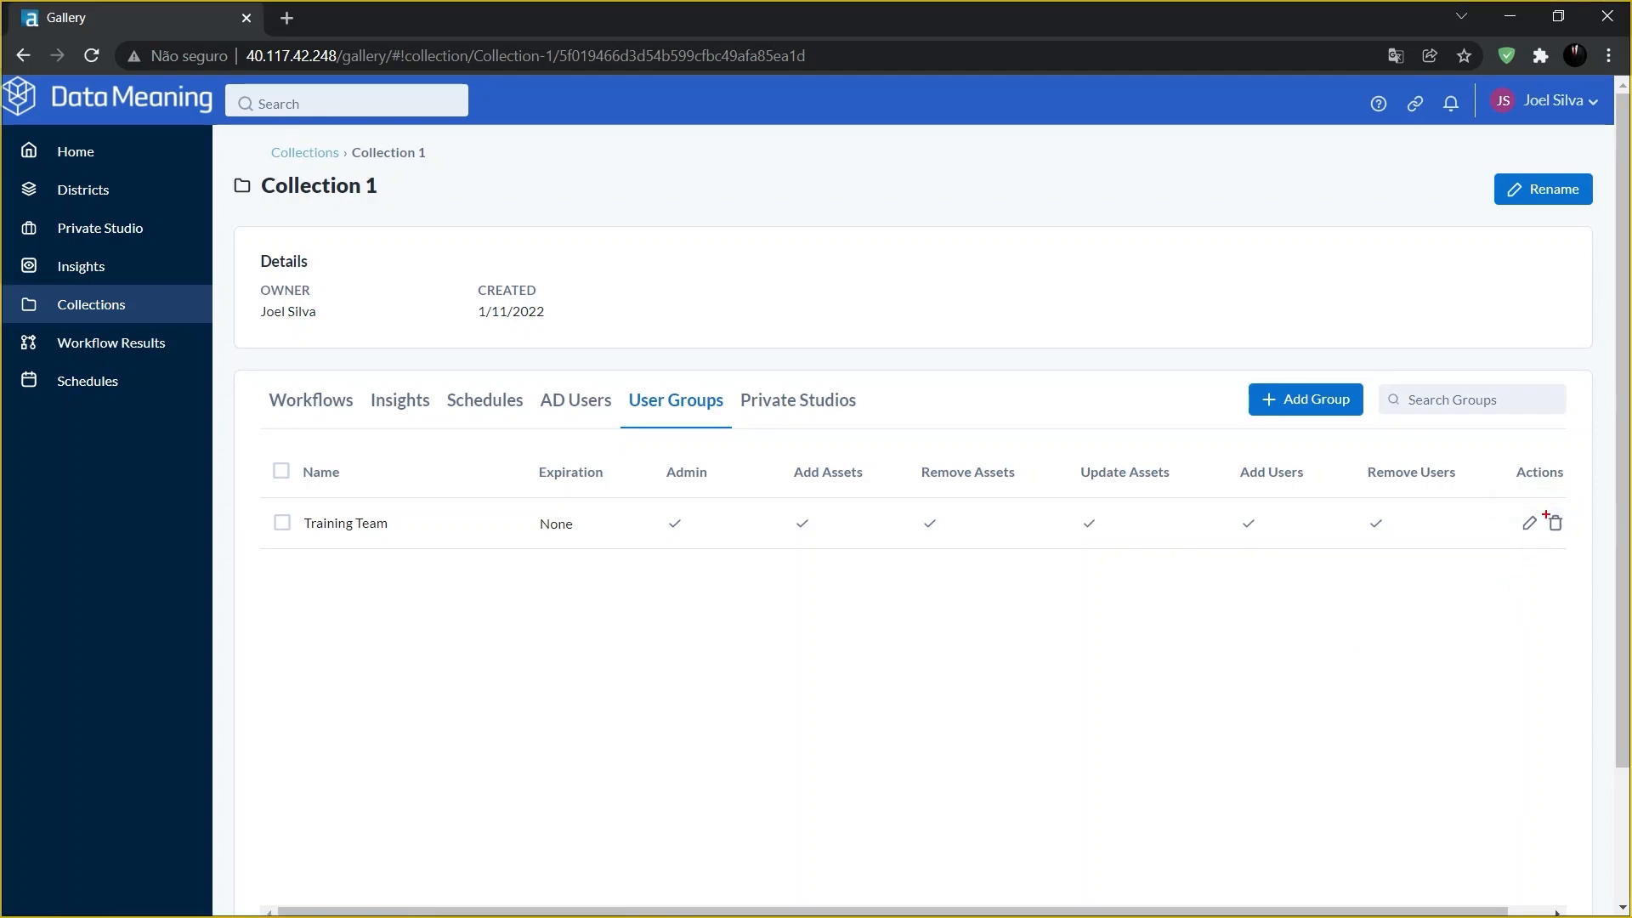
# Remove the Training Team user group from Collection 1.
pyautogui.moveTo(1547, 513); pyautogui.dragTo(1570, 541)
pyautogui.click(1556, 522)
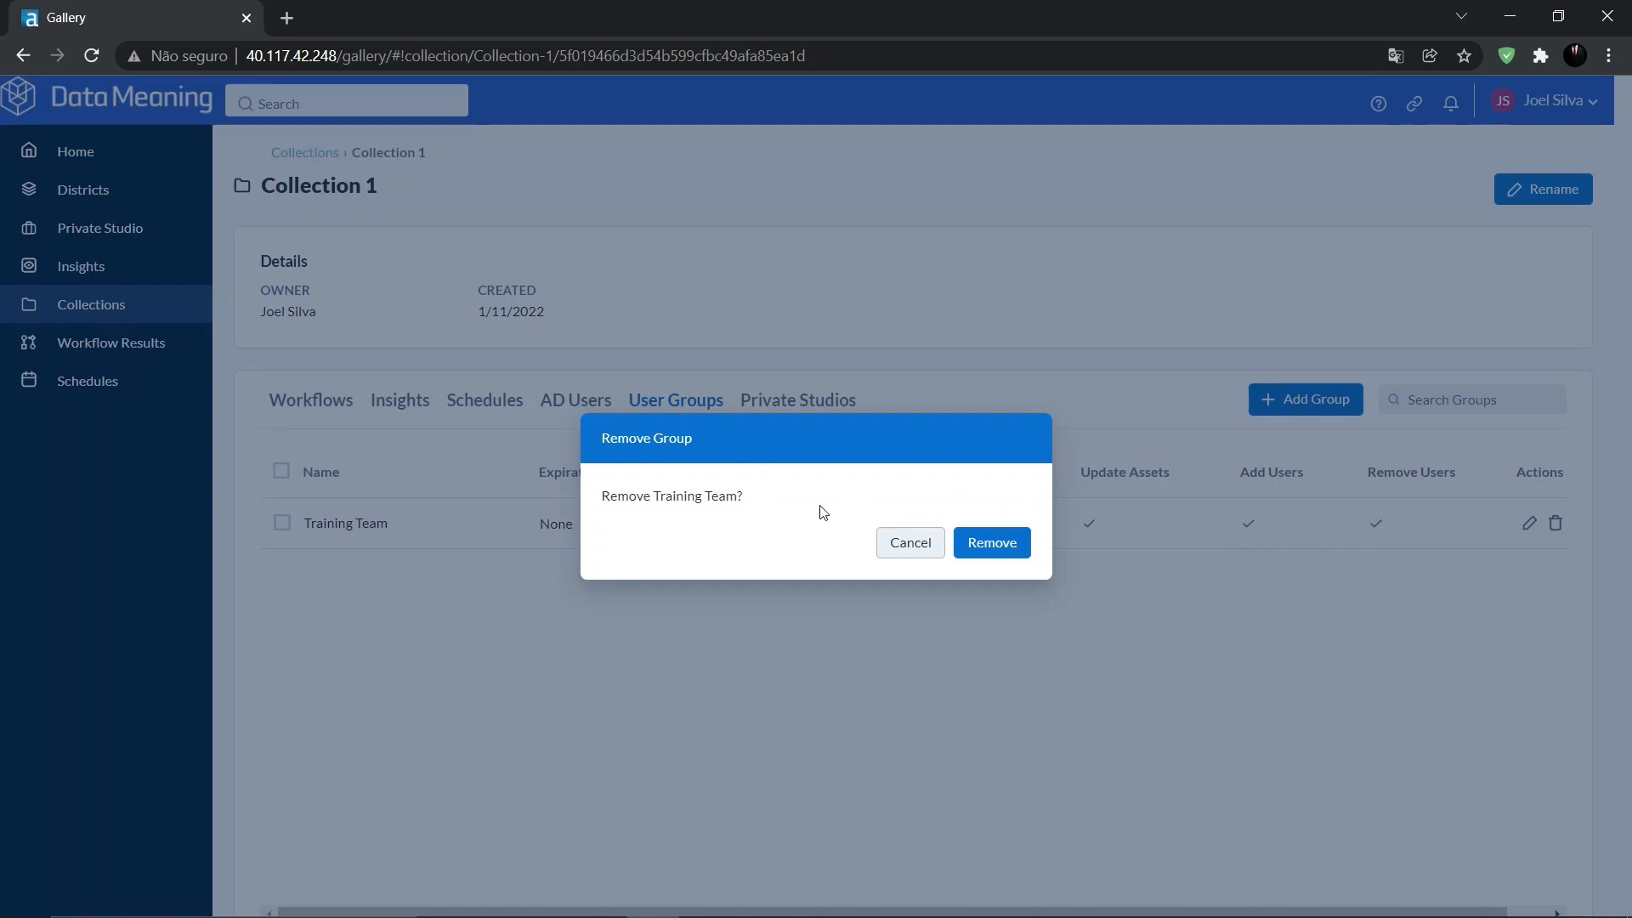
pyautogui.click(999, 552)
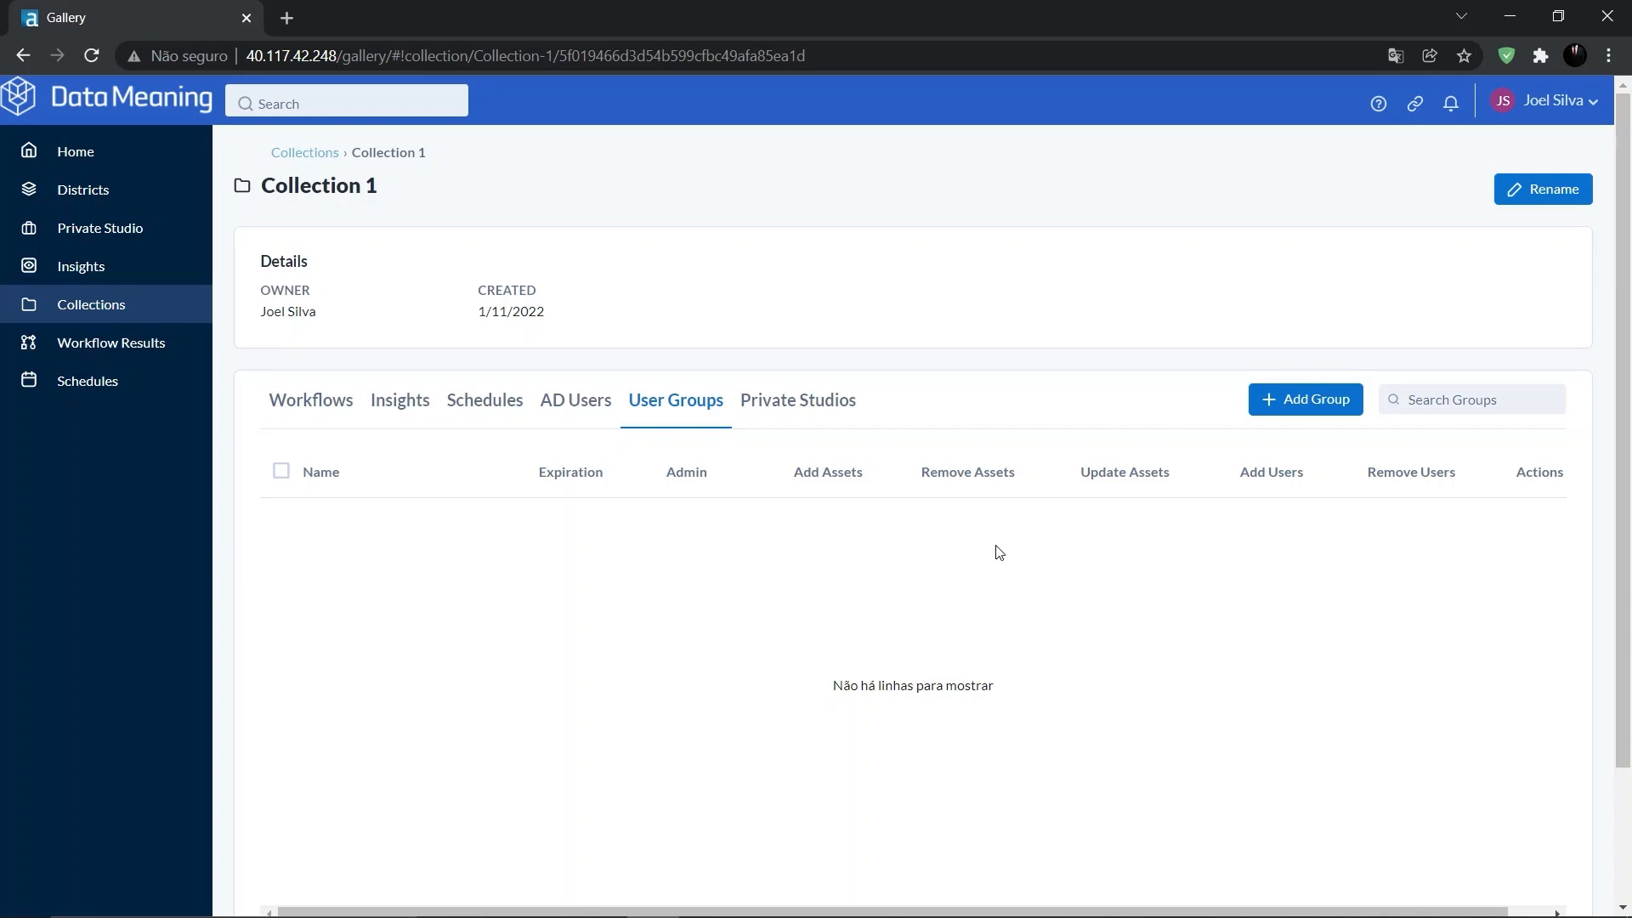
# Reopen Collection 1 from the collections list and add the Test with Output workflow to it.
pyautogui.press('alt')
pyautogui.press('alt')
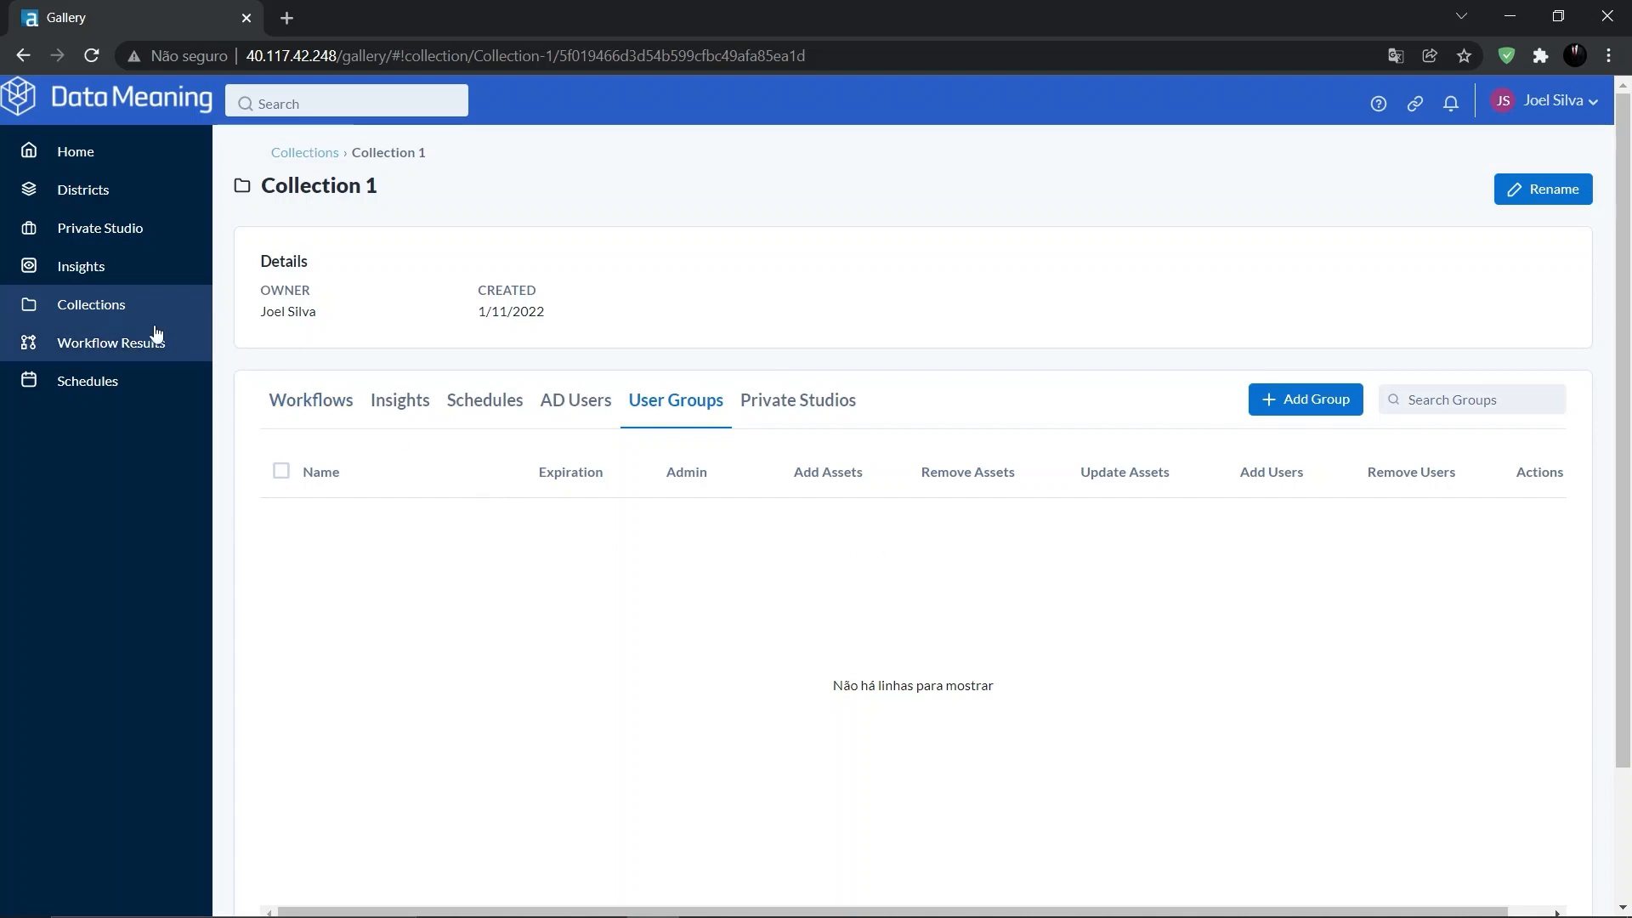
pyautogui.click(93, 311)
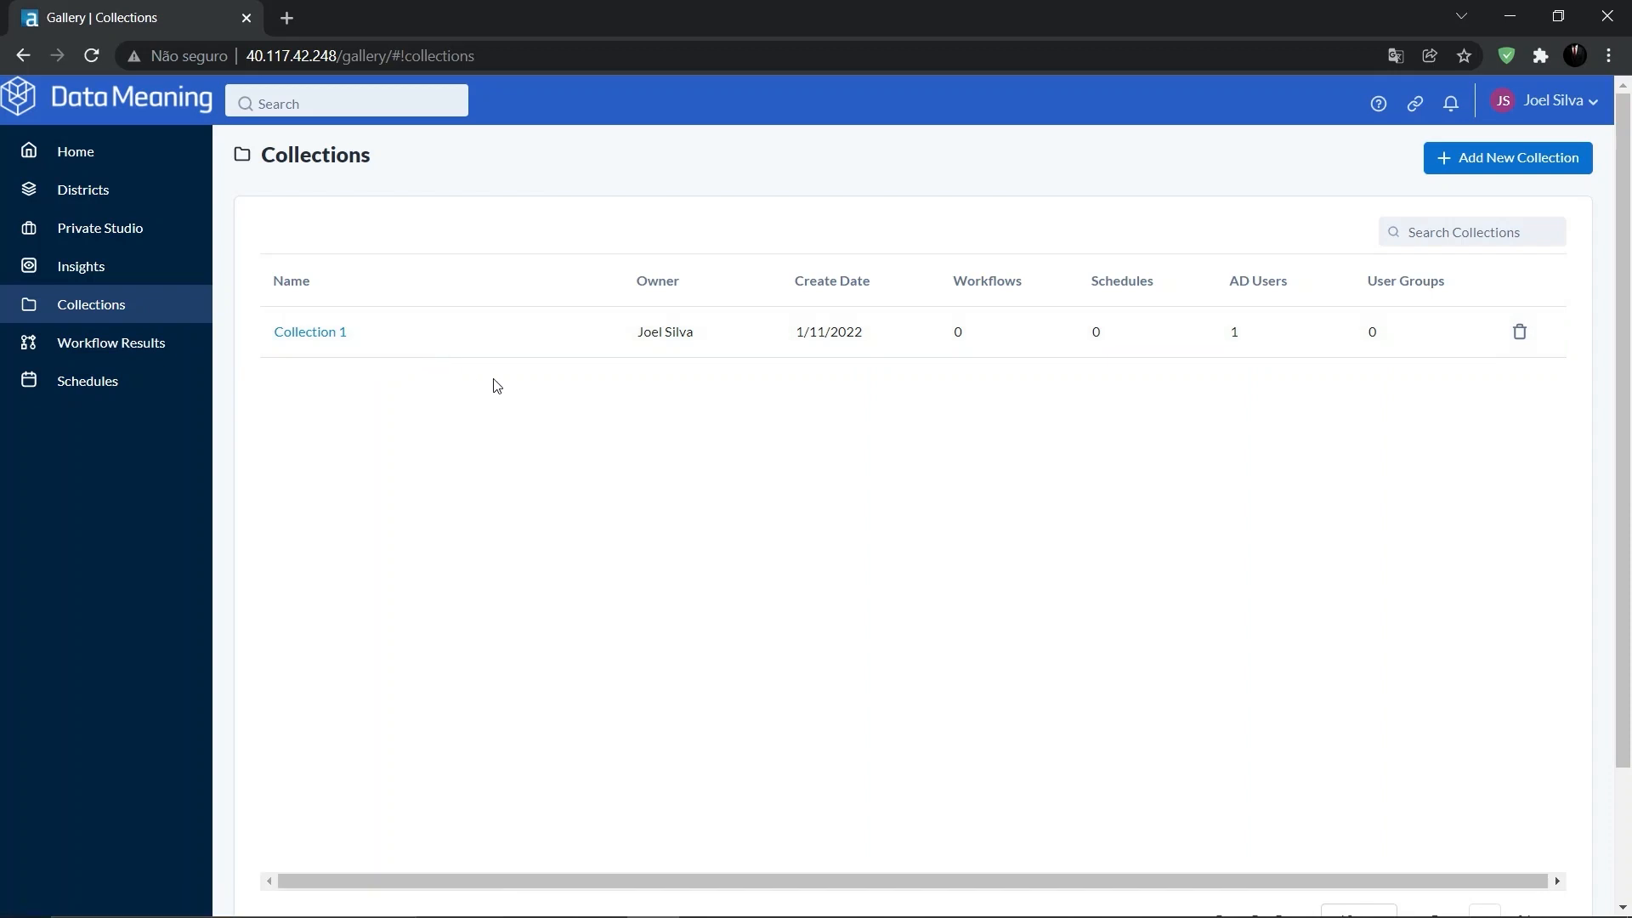
pyautogui.click(336, 344)
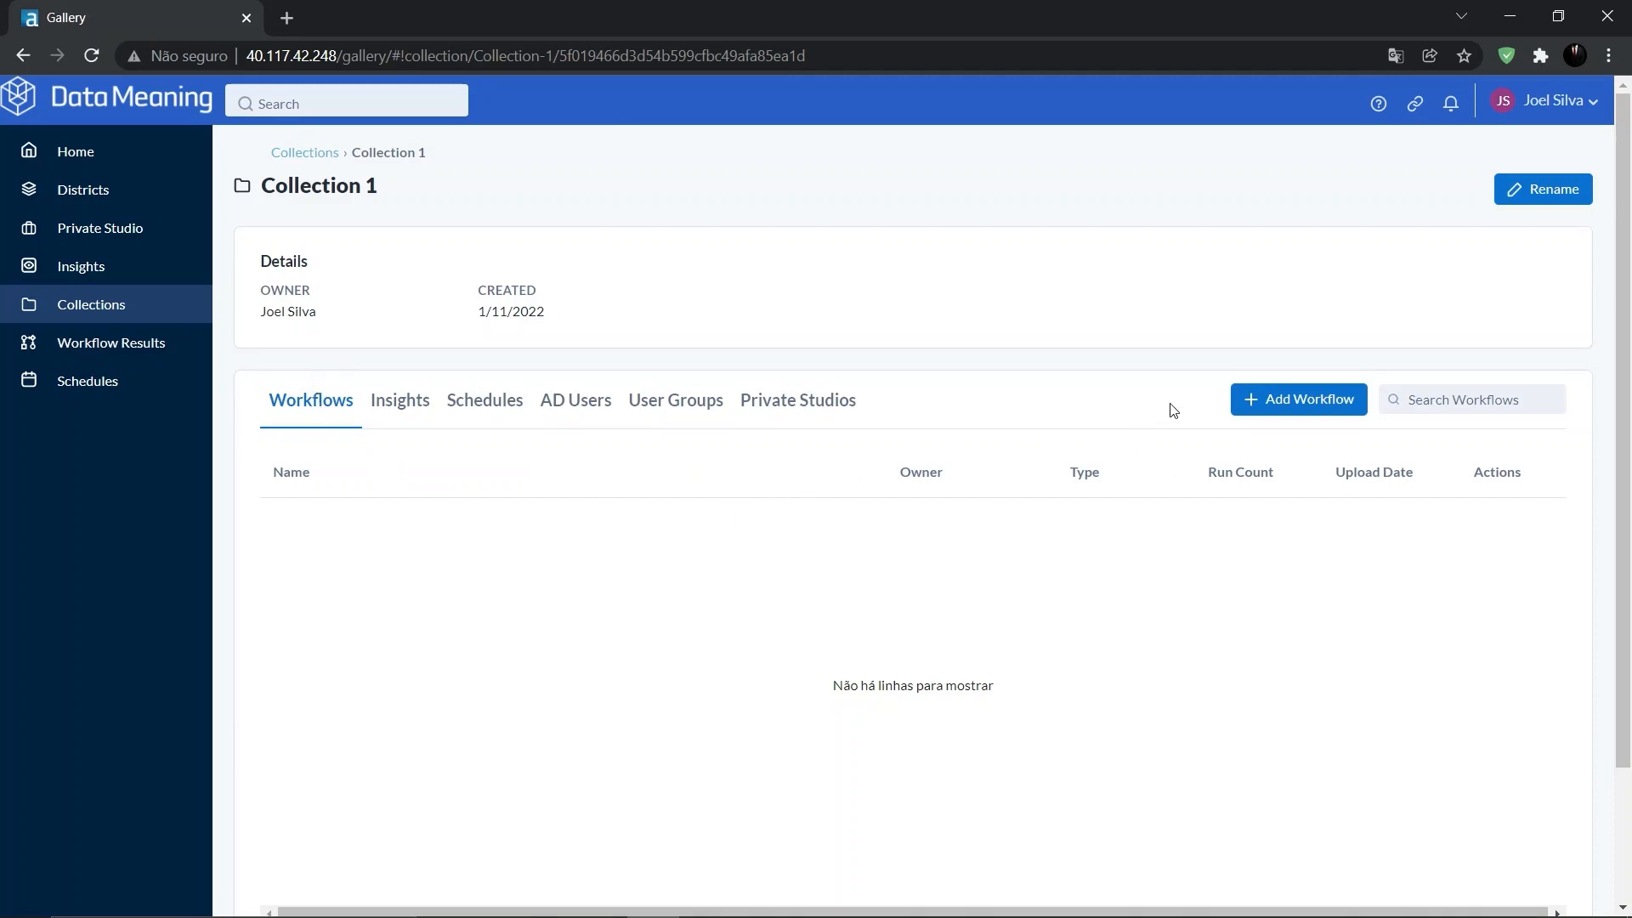
pyautogui.hotkey('ctrl', '2')
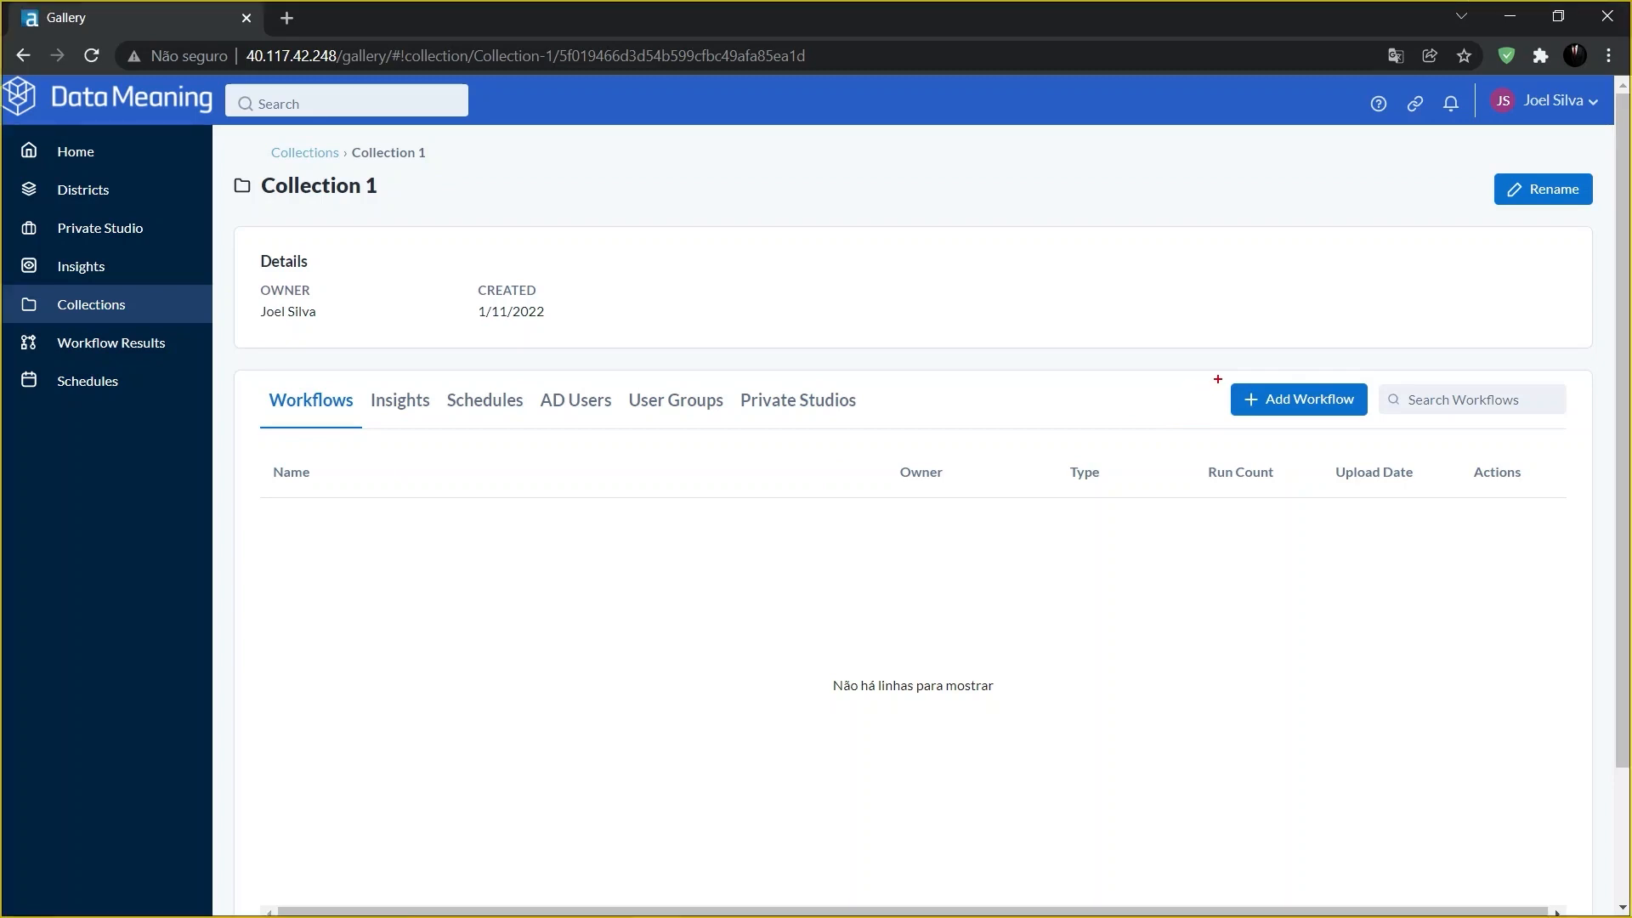
pyautogui.moveTo(1218, 379); pyautogui.dragTo(1373, 420)
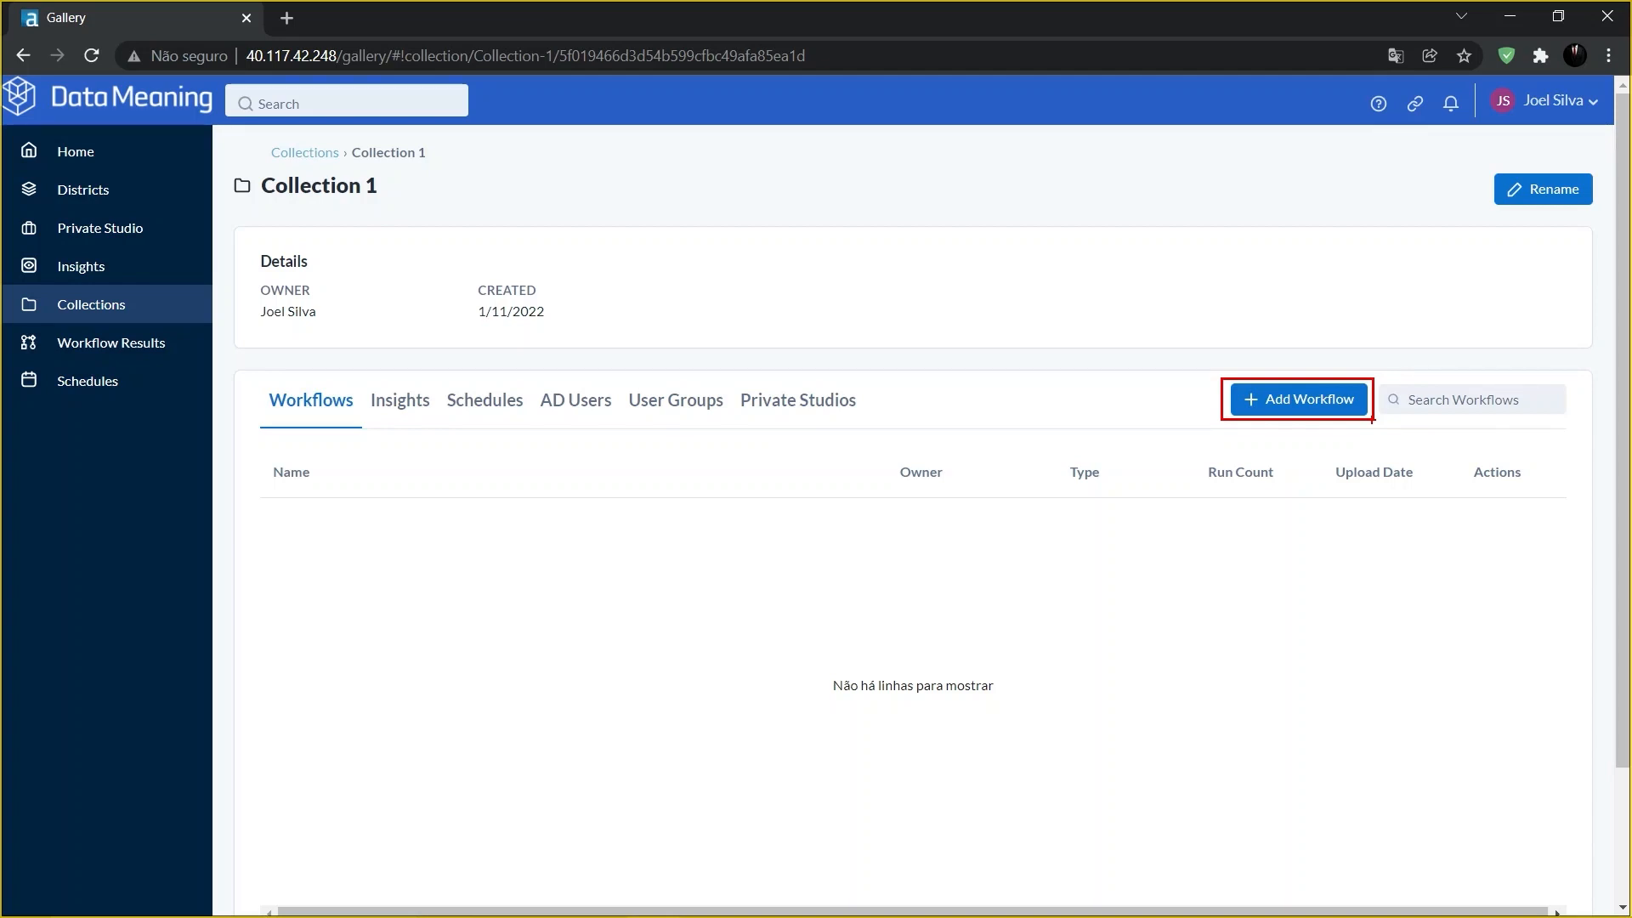
pyautogui.click(1342, 411)
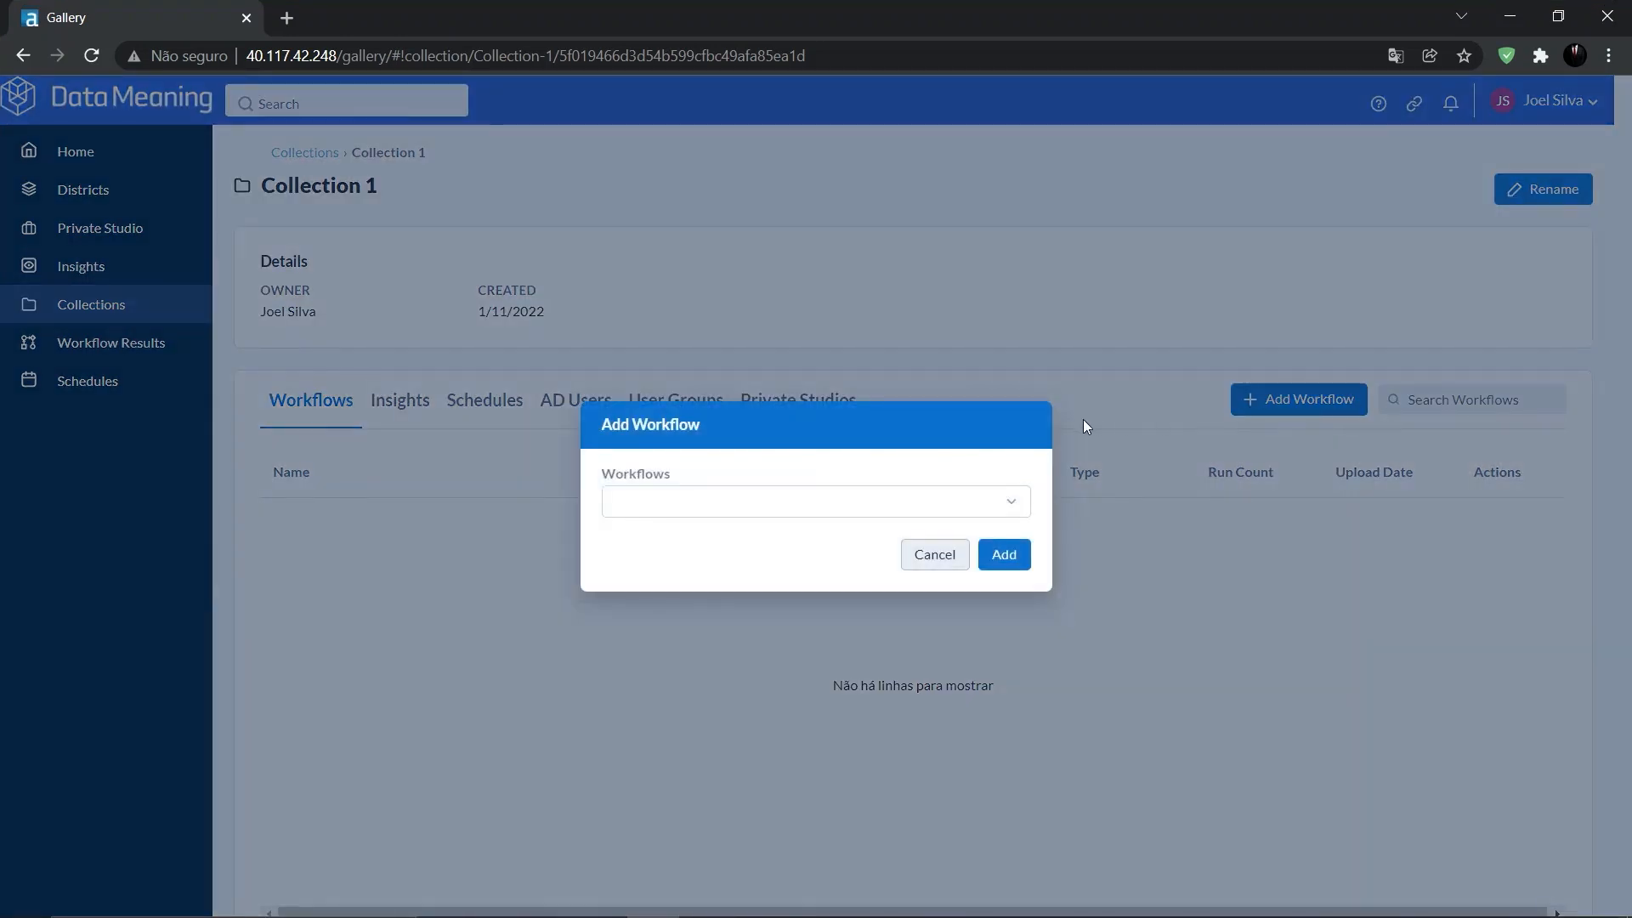
pyautogui.click(1009, 501)
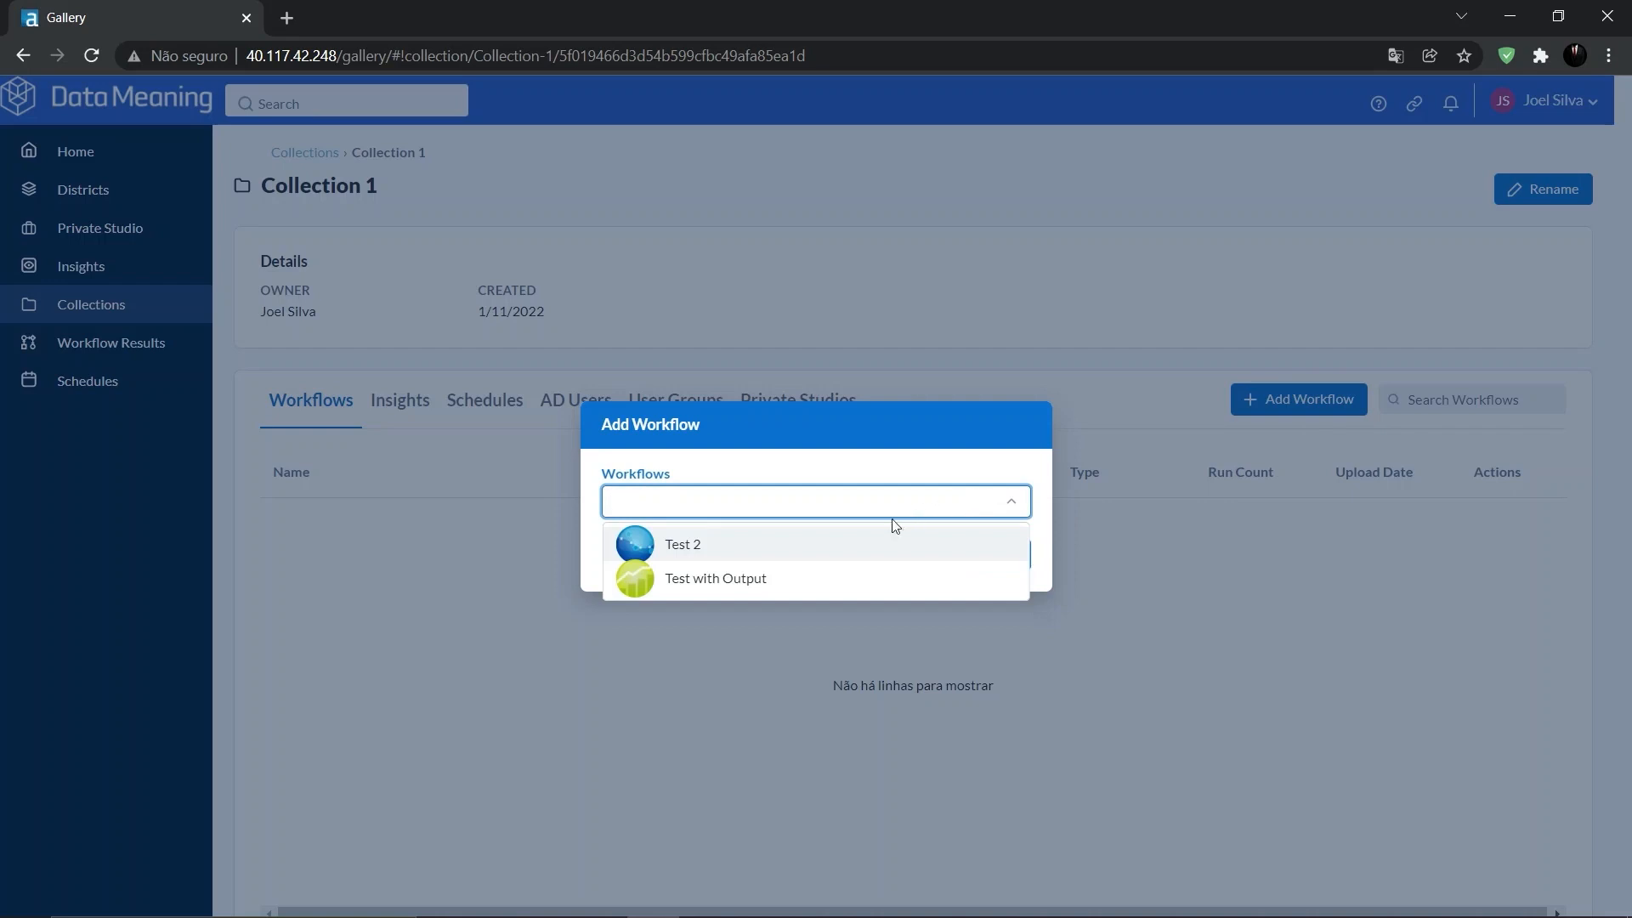
pyautogui.click(832, 581)
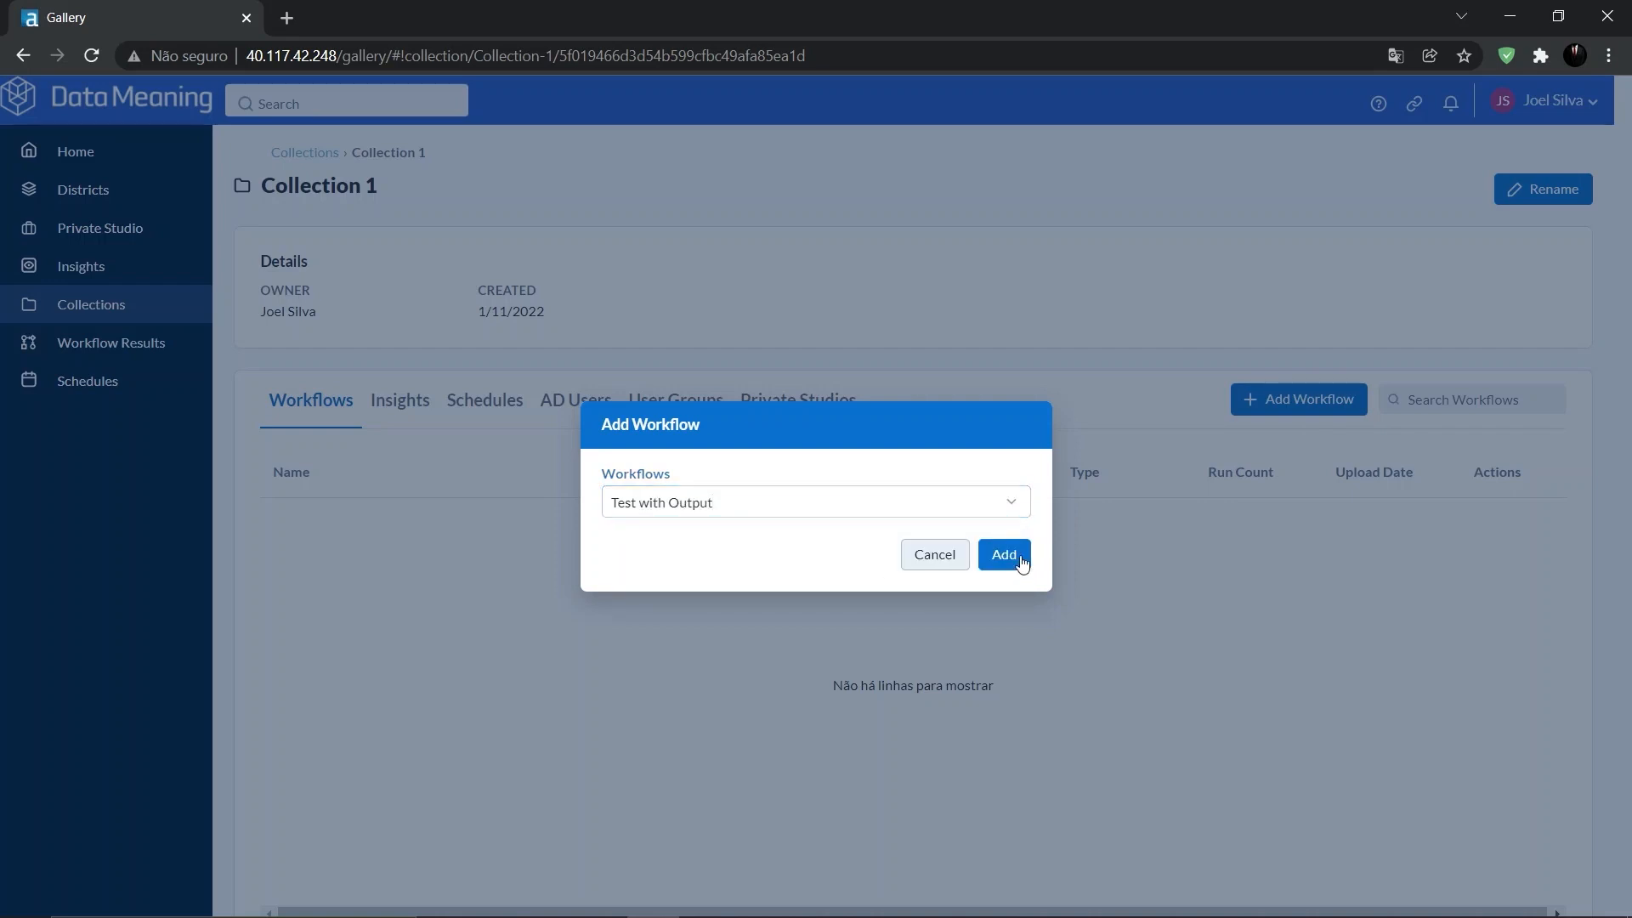
pyautogui.click(1021, 563)
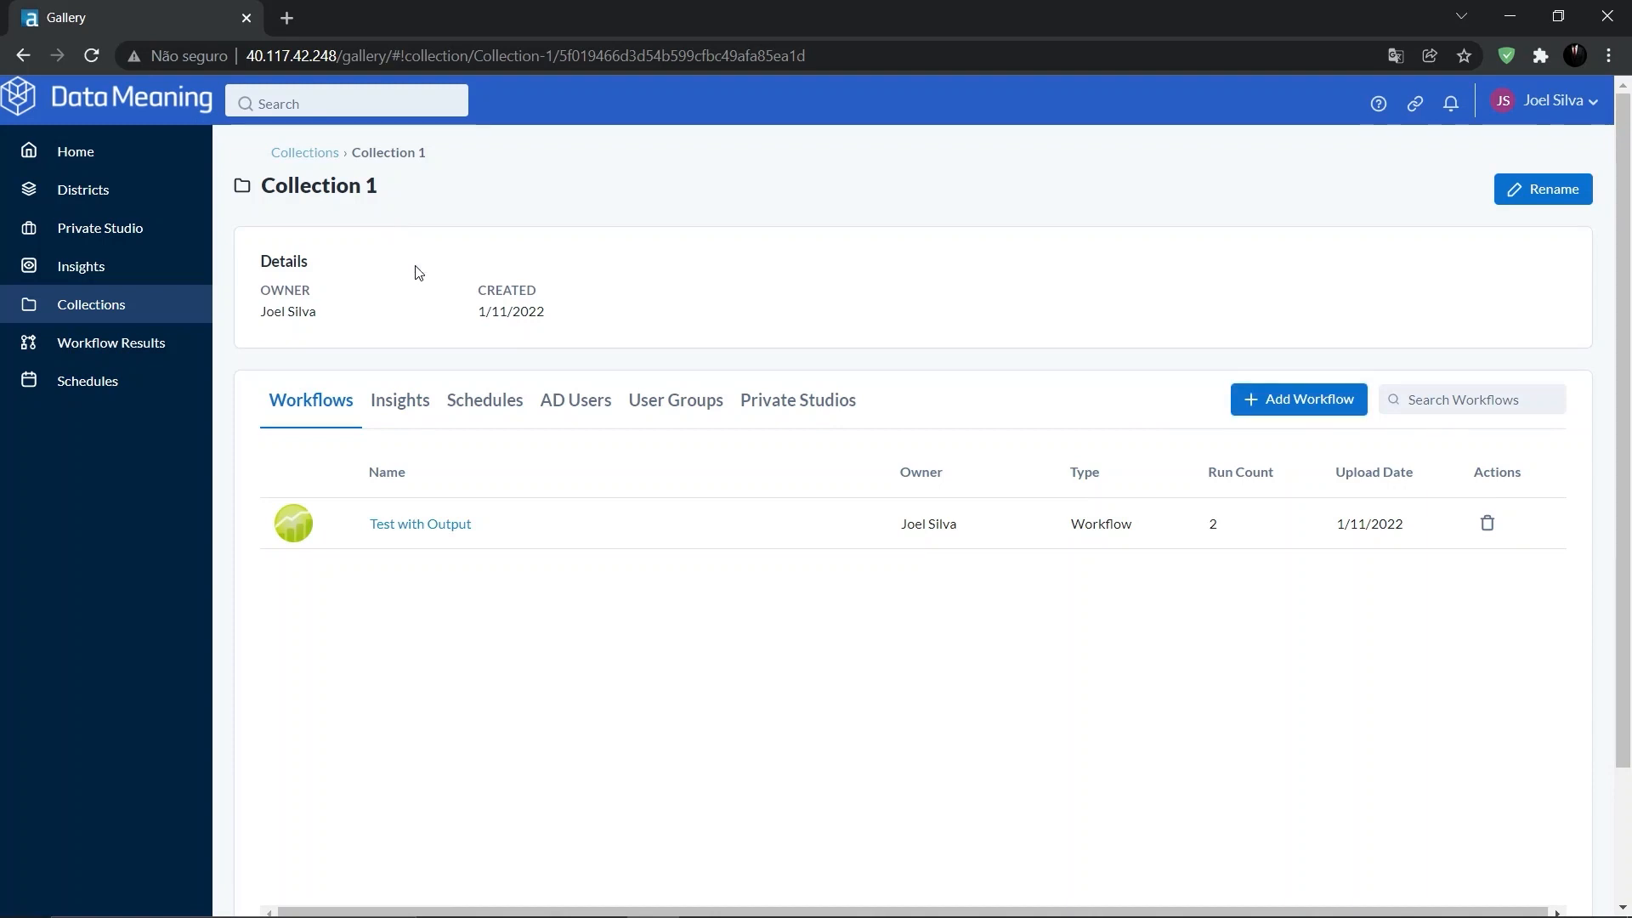
pyautogui.press('Print')
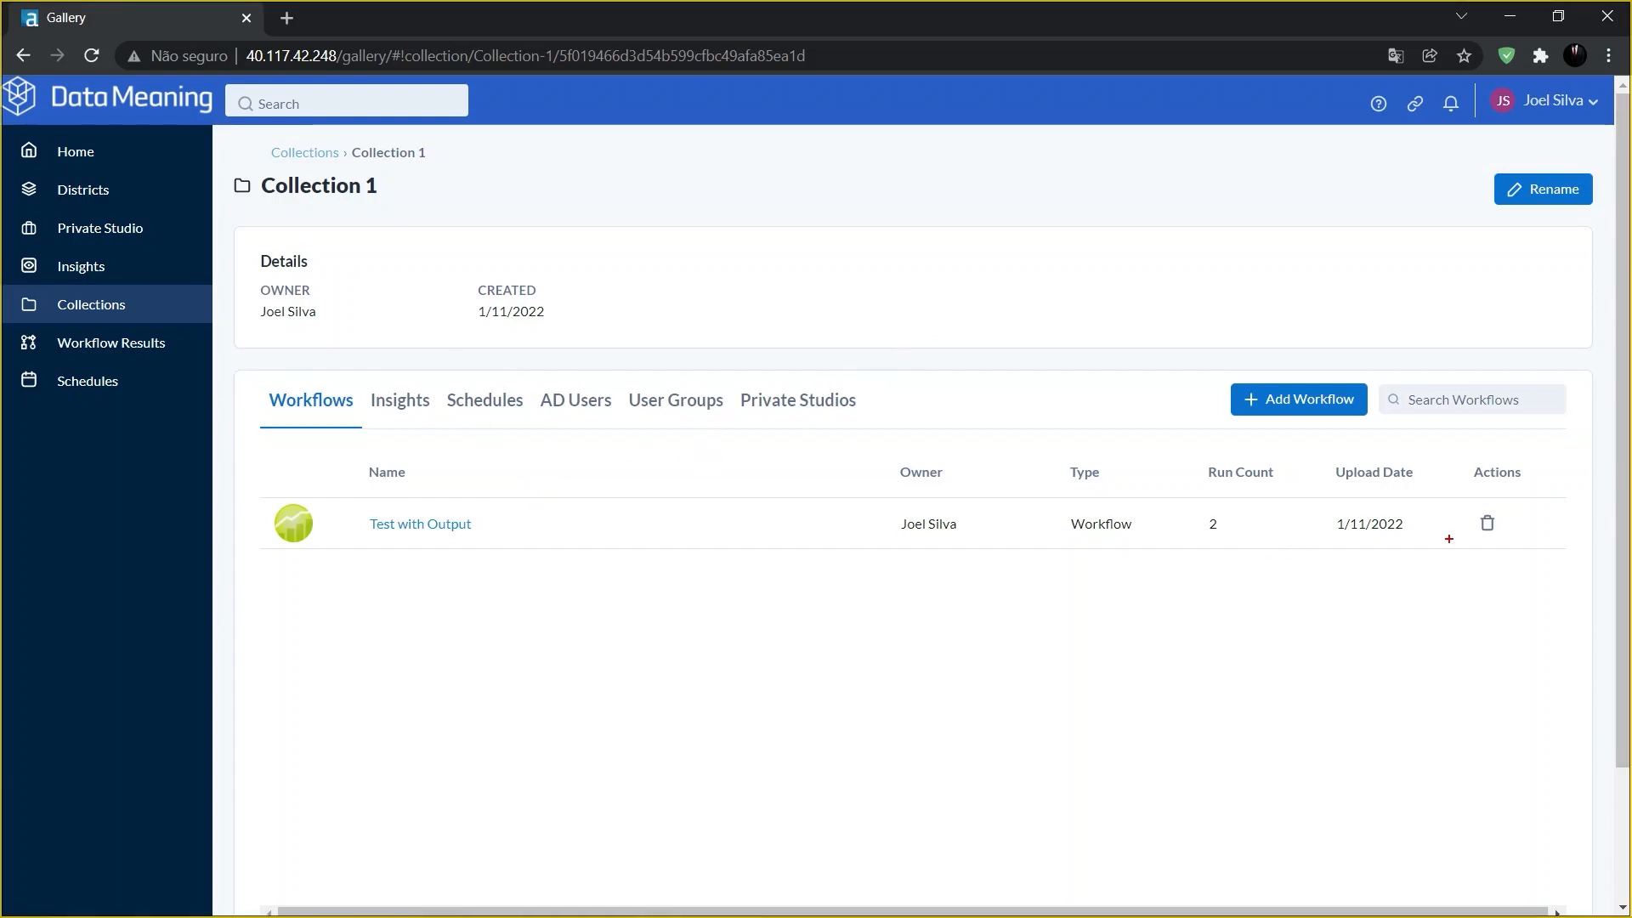
pyautogui.moveTo(1473, 507); pyautogui.dragTo(1510, 553)
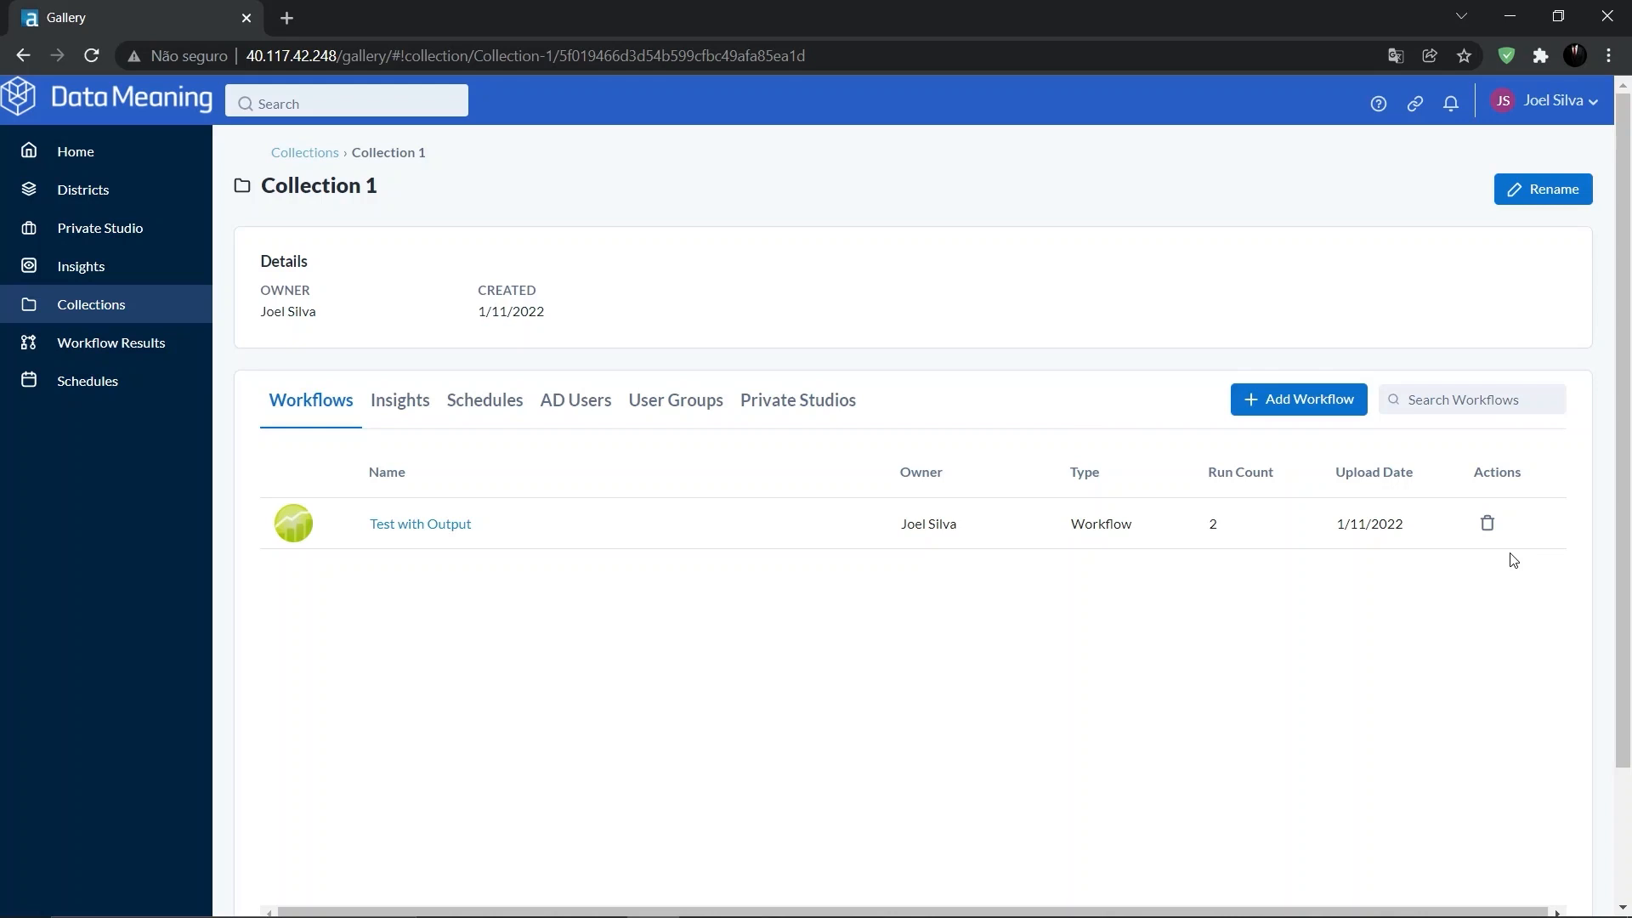
pyautogui.press('alt')
pyautogui.press('alt')
# Reopen Collection 1 from the collections list and add the Test with Output Schedule to its schedules.
pyautogui.click(152, 324)
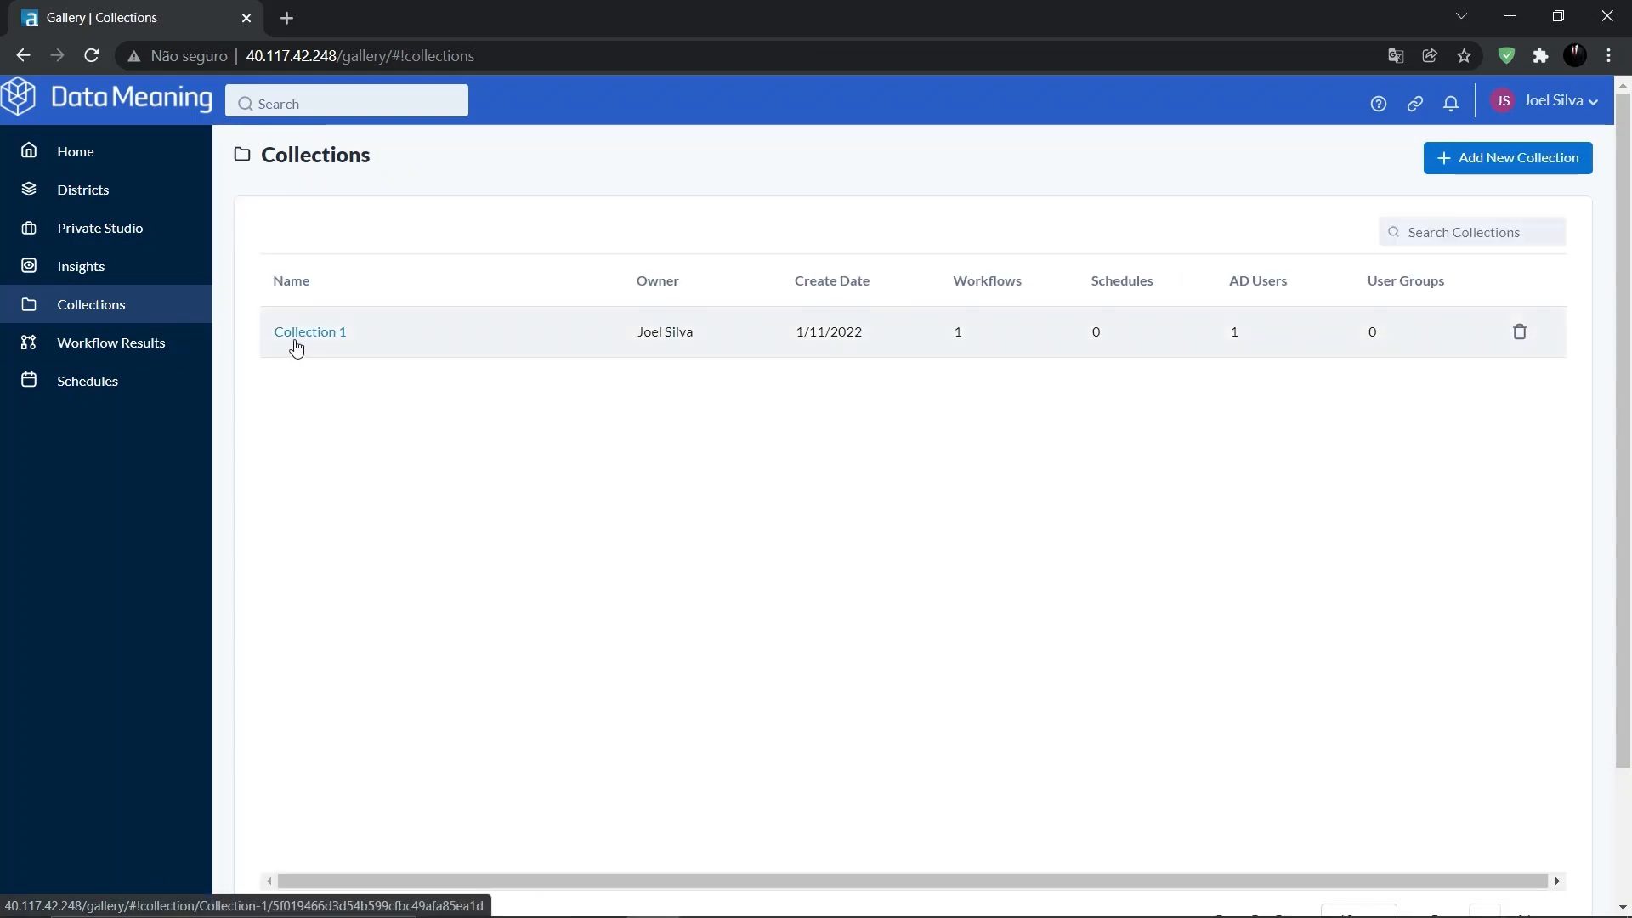
pyautogui.click(310, 333)
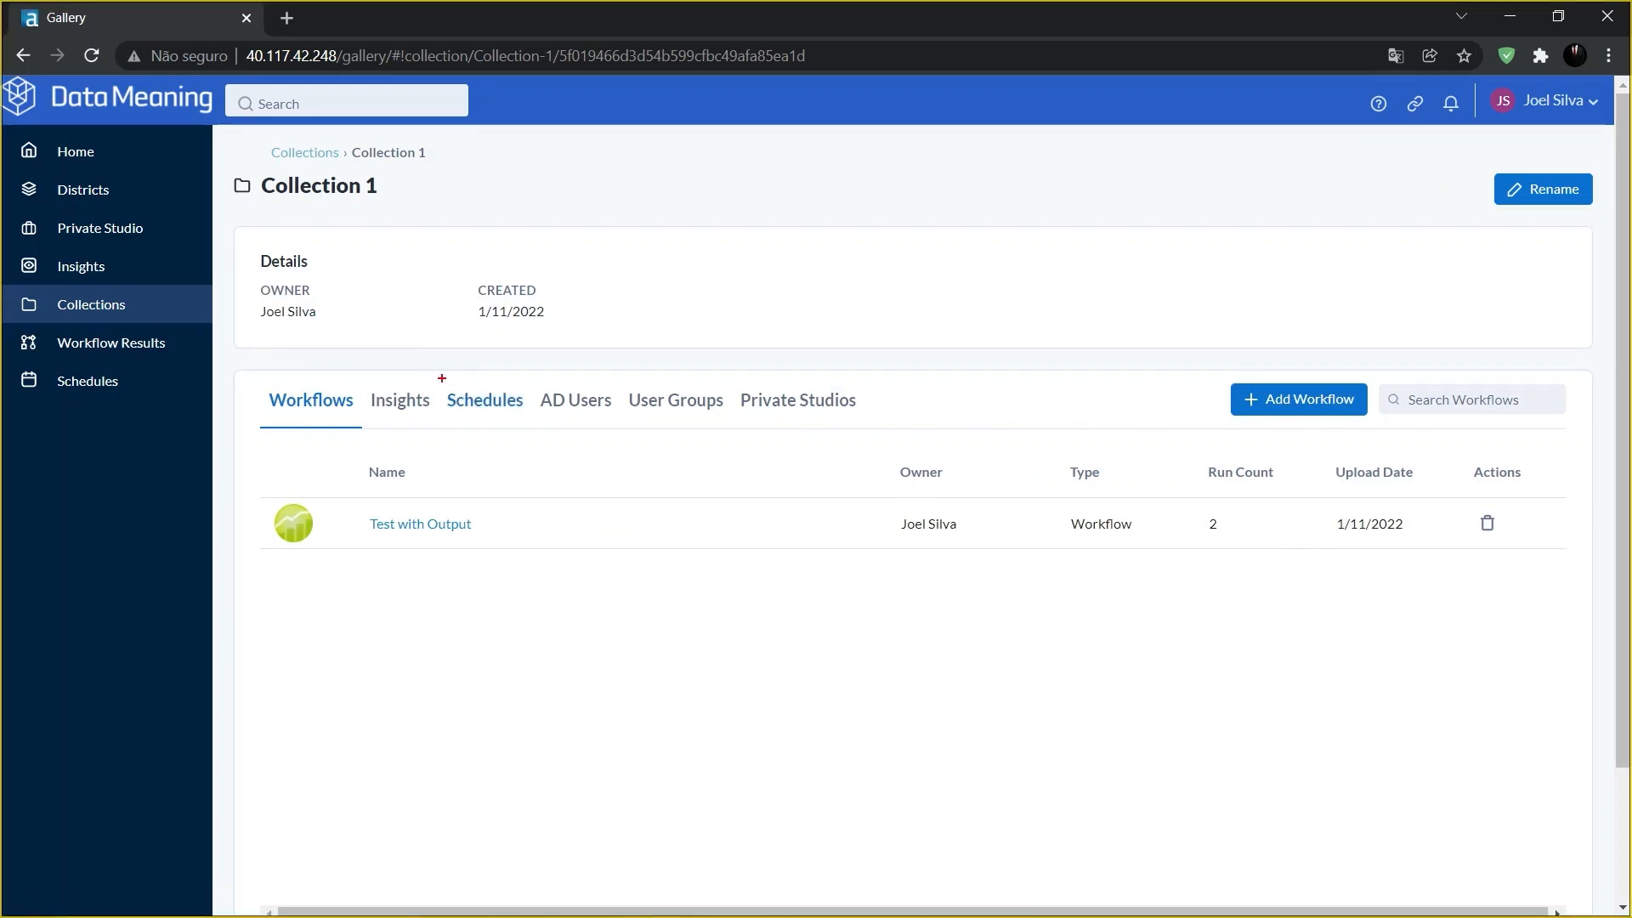
pyautogui.moveTo(442, 378); pyautogui.dragTo(525, 418)
pyautogui.click(503, 416)
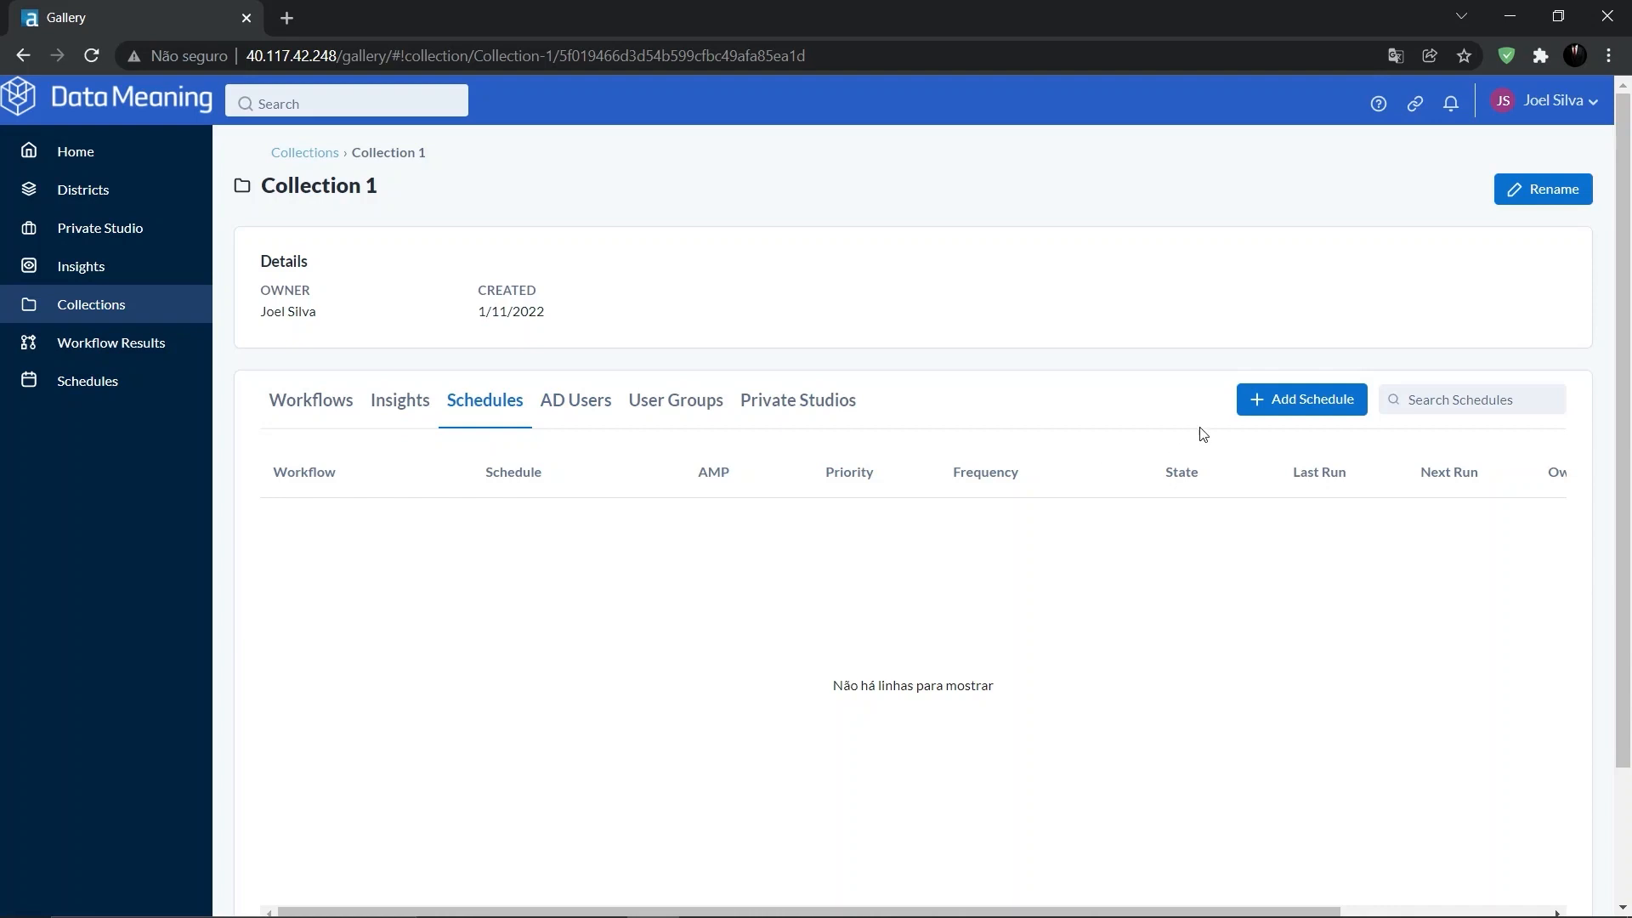
pyautogui.click(1275, 400)
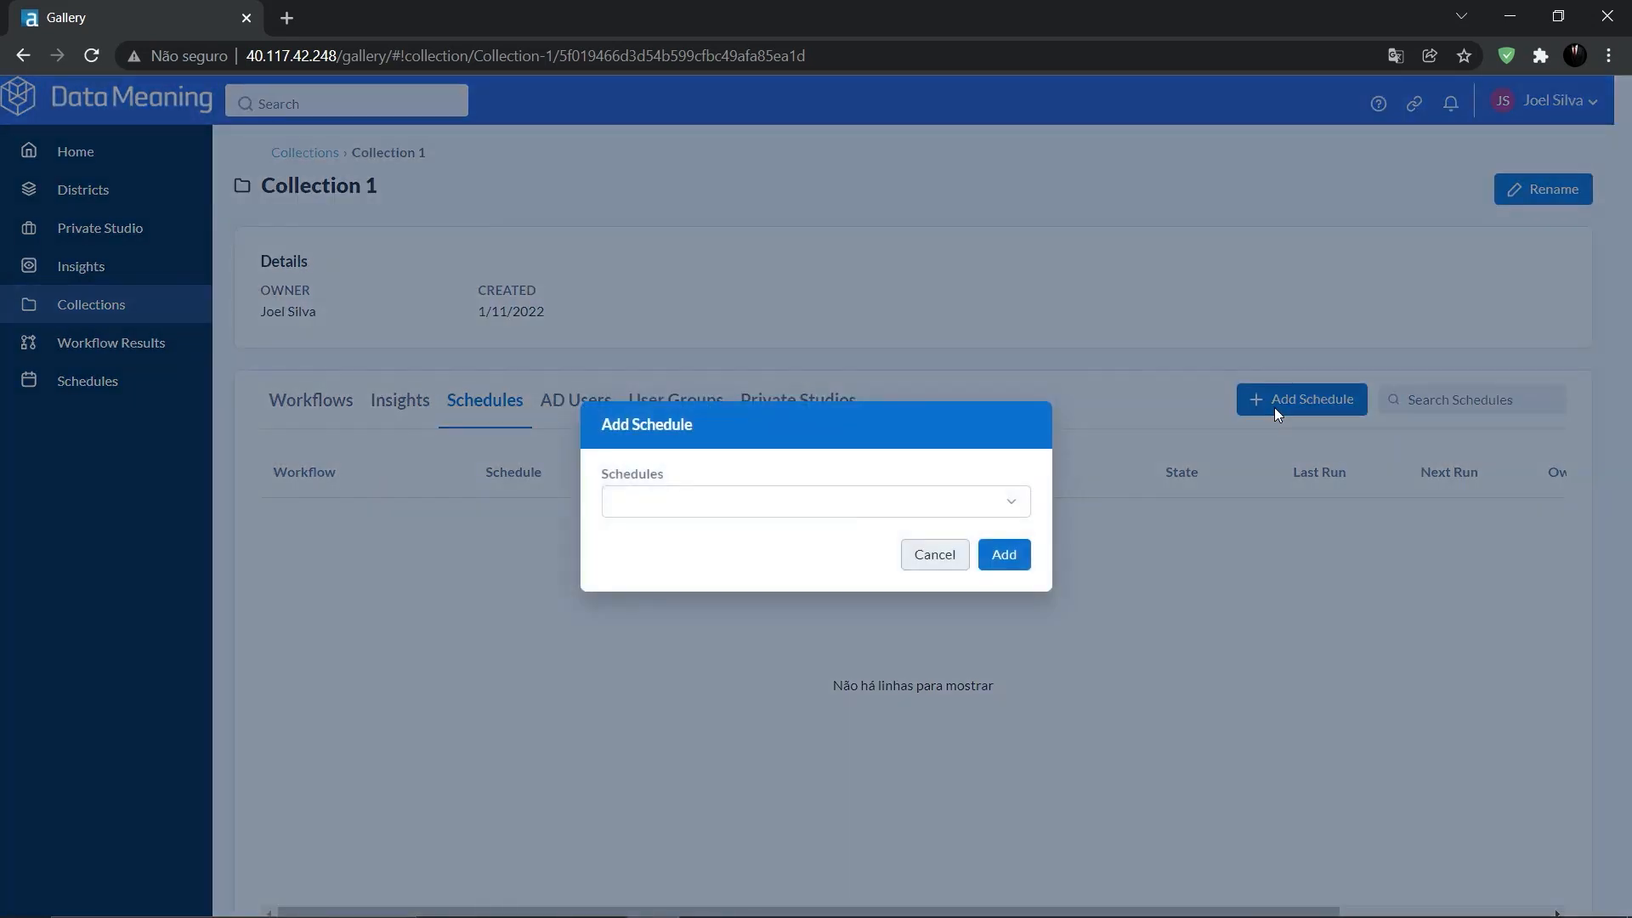
pyautogui.click(1016, 499)
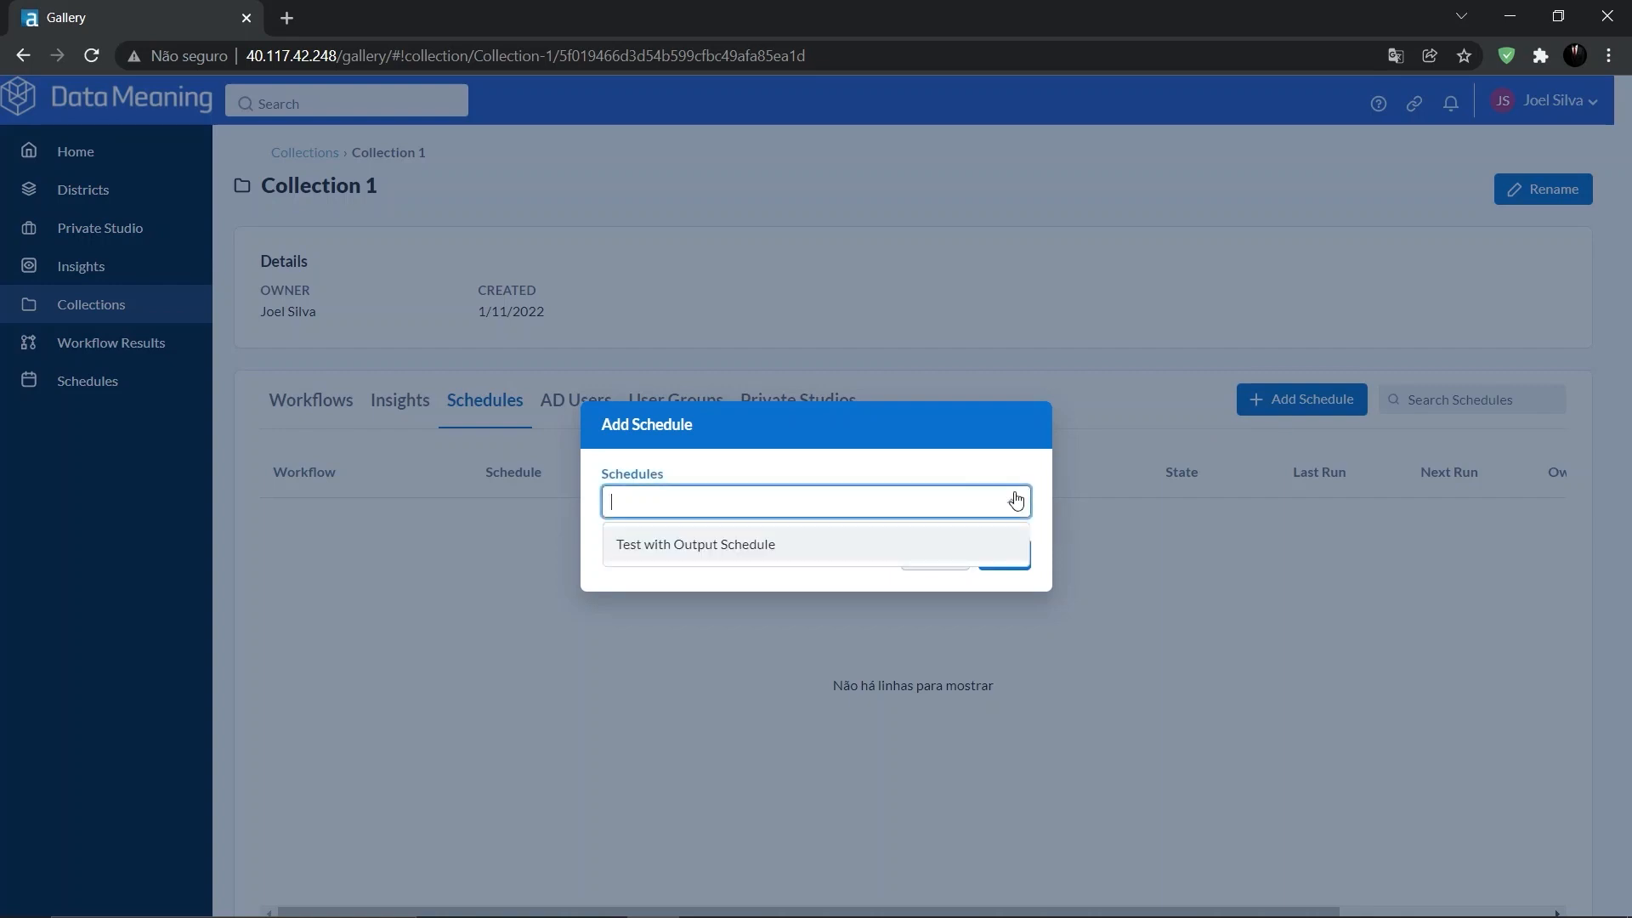
pyautogui.click(894, 545)
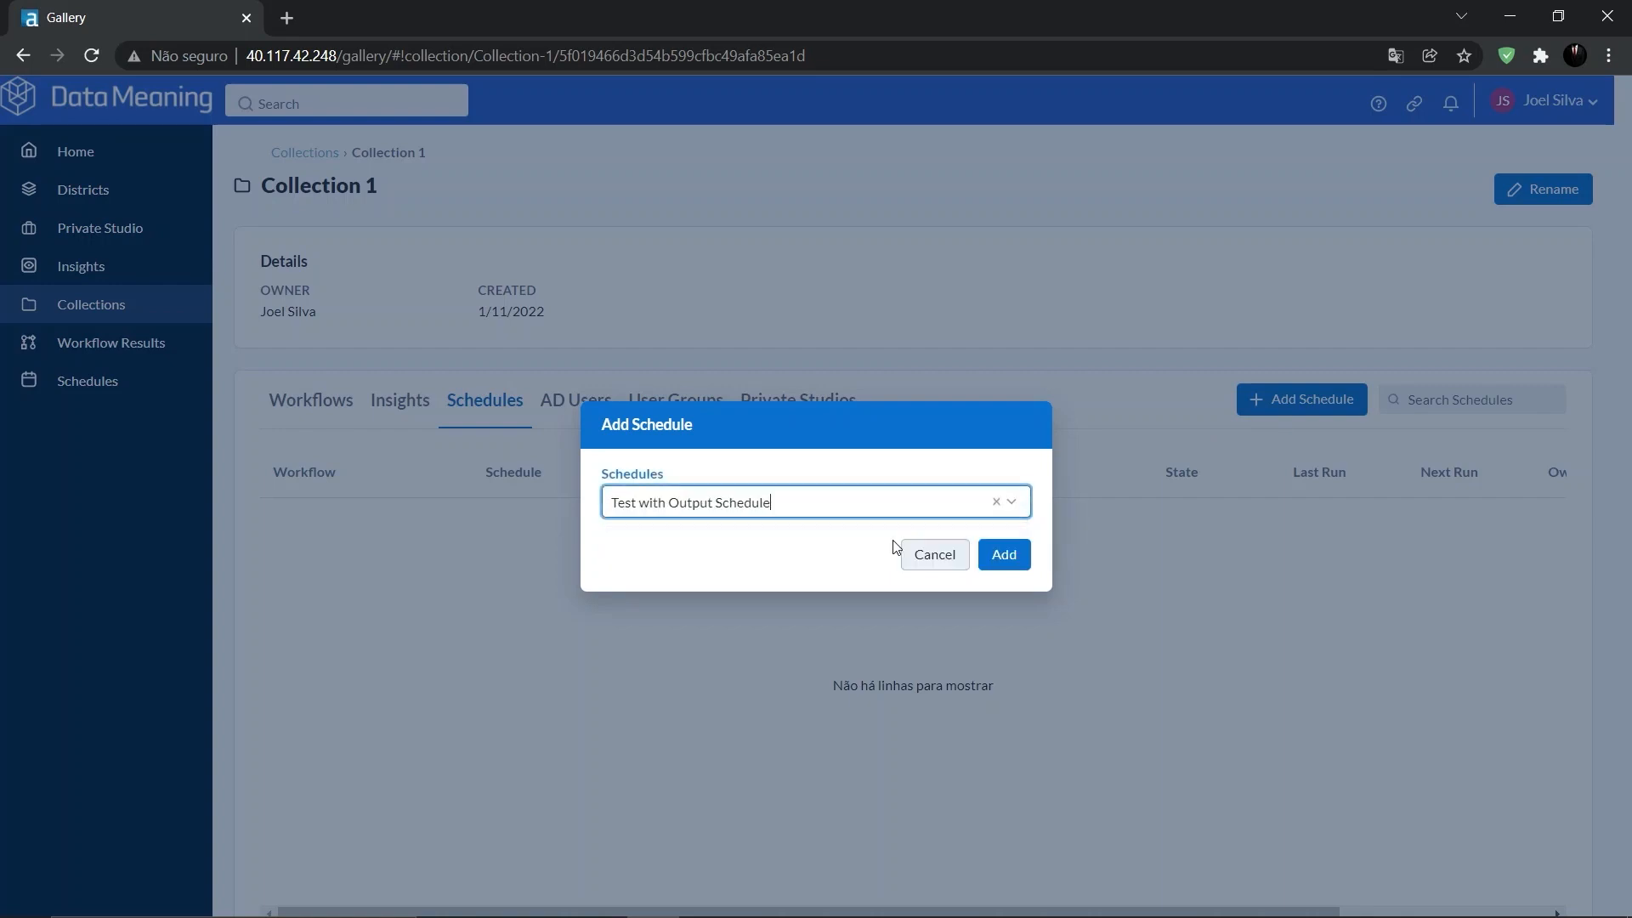
pyautogui.click(1006, 569)
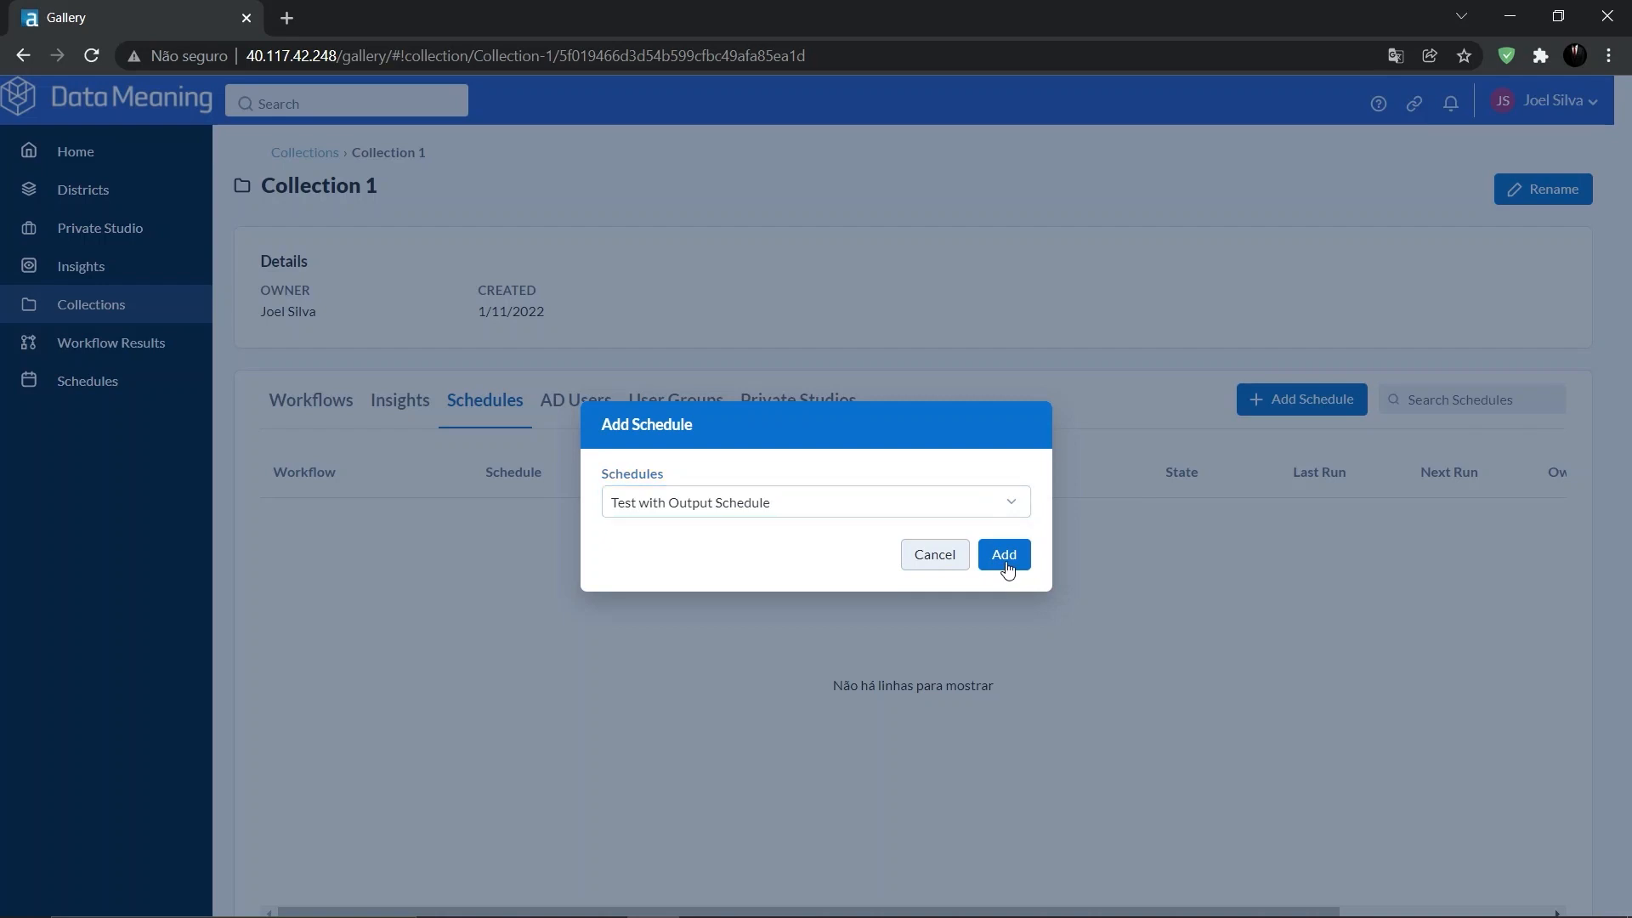